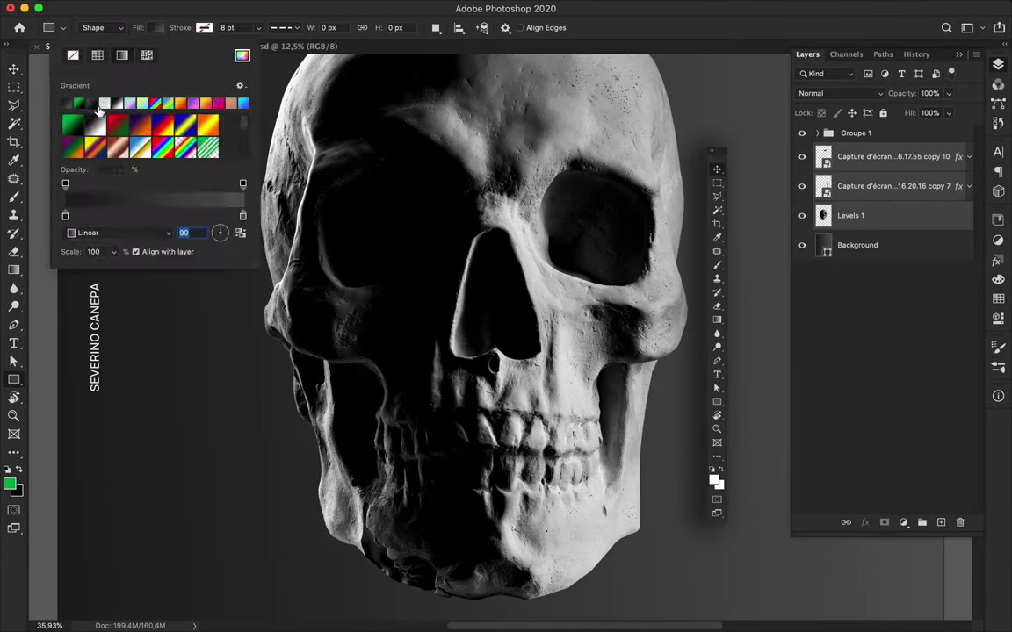
- Place a small green circle in the skull's nose cavity
{"action": "left_click", "coordinate": [62, 404]}
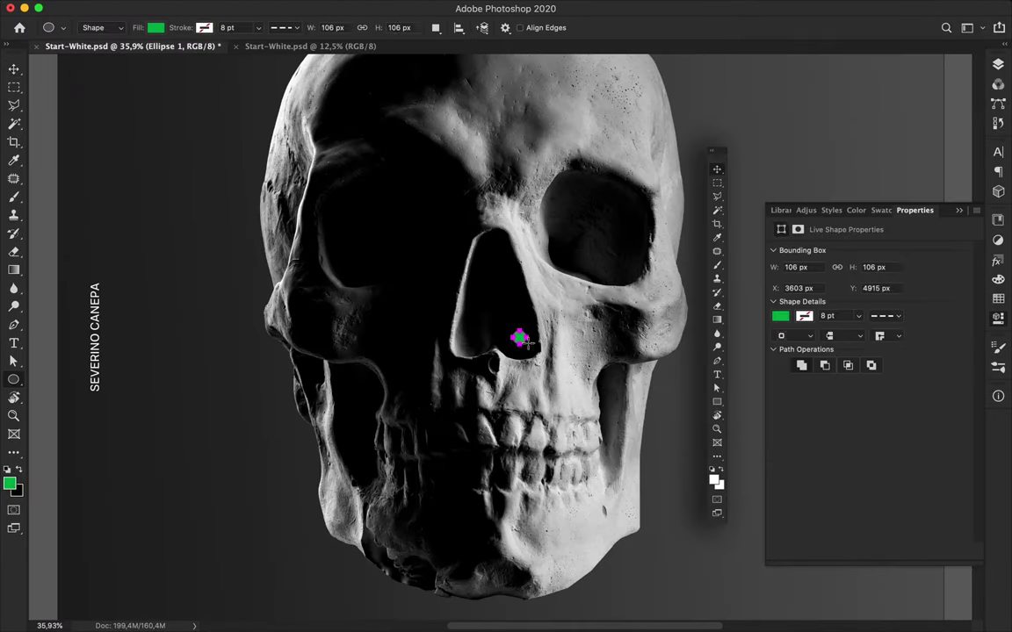
{"action": "left_click_drag", "start_coordinate": [514, 334], "coordinate": [522, 348]}
{"action": "scroll", "coordinate": [522, 348], "scroll_direction": "down", "scroll_amount": 3}
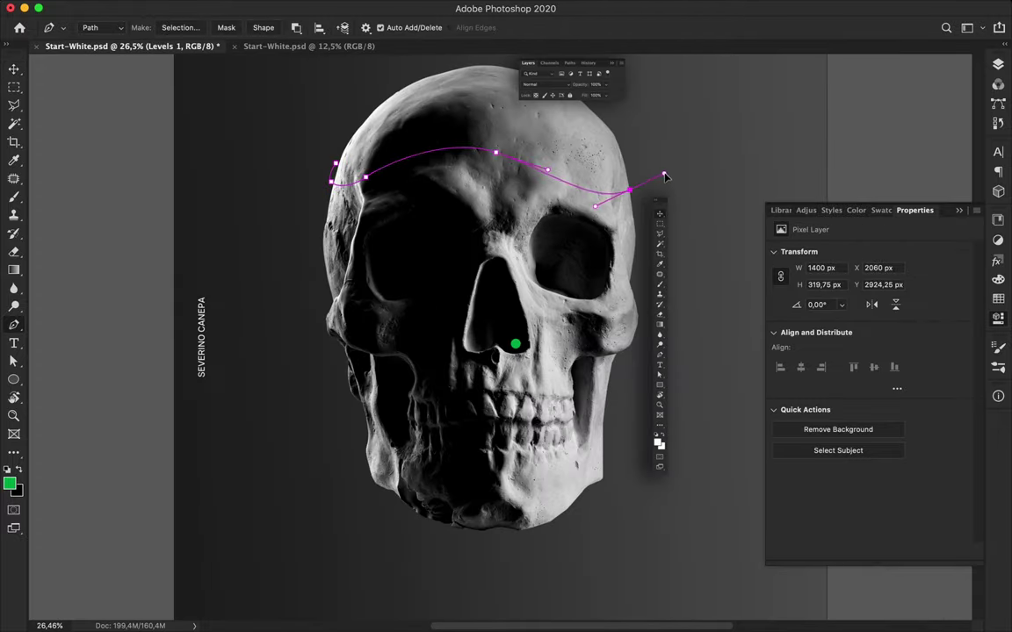
- Cut the skull top along the wavy path onto Layer 1 and raise it well above the rest
{"action": "scroll", "coordinate": [664, 178], "scroll_direction": "up", "scroll_amount": 3}
{"action": "left_click", "coordinate": [664, 239]}
{"action": "left_click", "coordinate": [184, 32]}
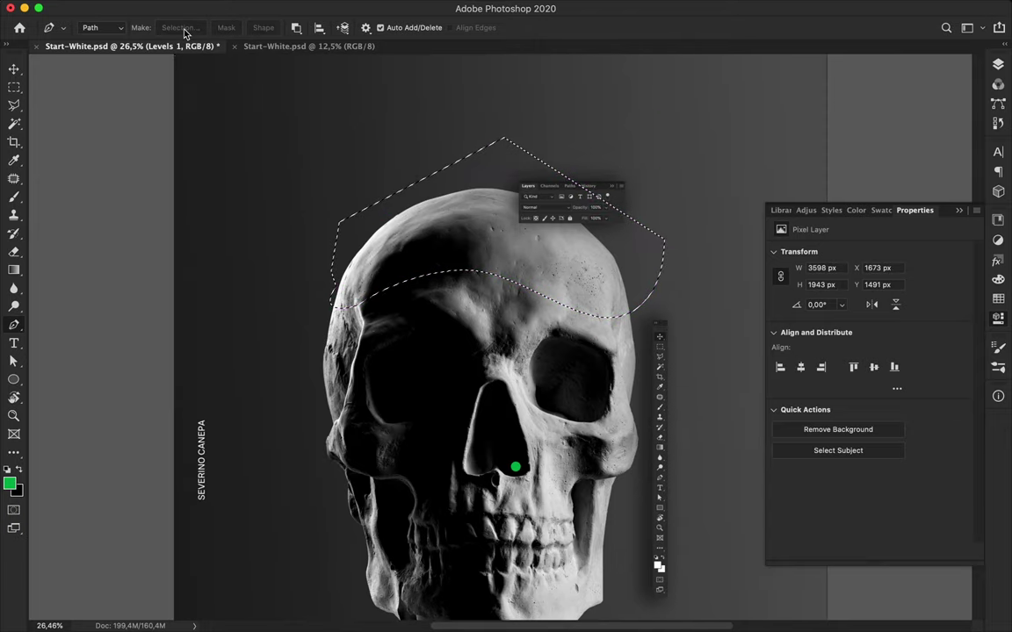
{"action": "key", "text": "ctrl+shift+j"}
{"action": "key", "text": "v"}
{"action": "left_click_drag", "start_coordinate": [490, 246], "coordinate": [489, 176]}
{"action": "scroll", "coordinate": [527, 351], "scroll_direction": "up", "scroll_amount": 3}
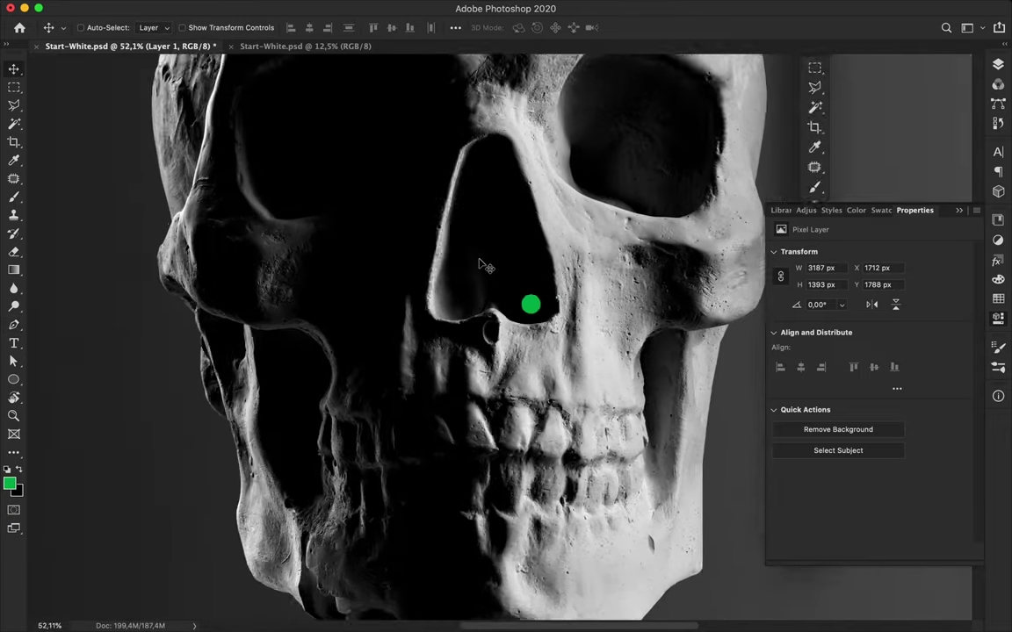
{"action": "scroll", "coordinate": [586, 395], "scroll_direction": "down", "scroll_amount": 2}
{"action": "scroll", "coordinate": [587, 395], "scroll_direction": "down", "scroll_amount": 2}
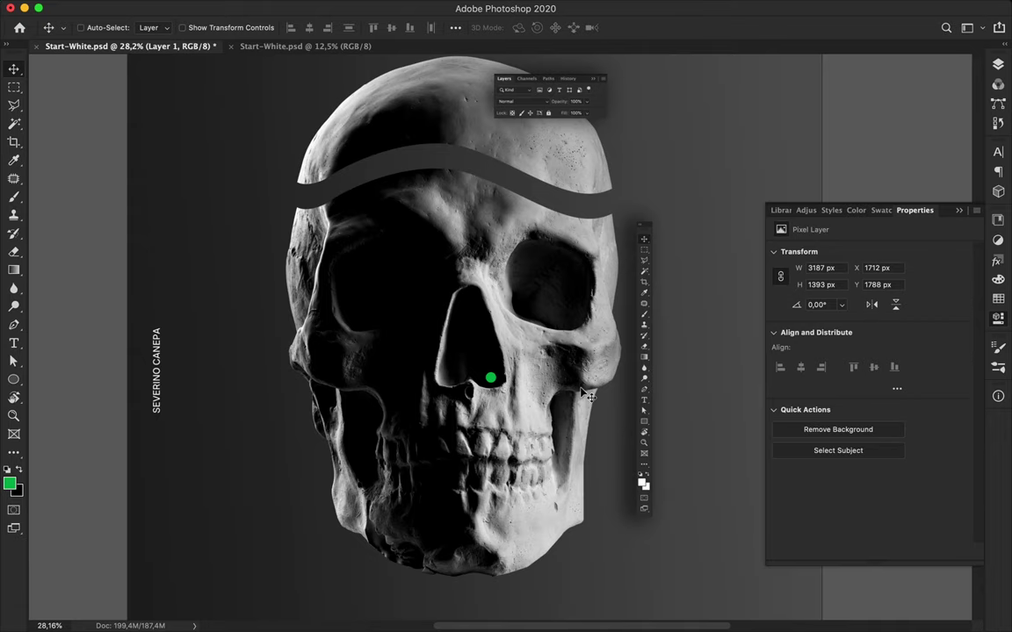
{"action": "left_click_drag", "start_coordinate": [396, 138], "coordinate": [396, 66]}
- Start a new pen outline for the curved band below the cut edge
{"action": "key", "text": "p"}
{"action": "scroll", "coordinate": [474, 369], "scroll_direction": "up", "scroll_amount": 3}
{"action": "scroll", "coordinate": [103, 258], "scroll_direction": "up", "scroll_amount": 3}
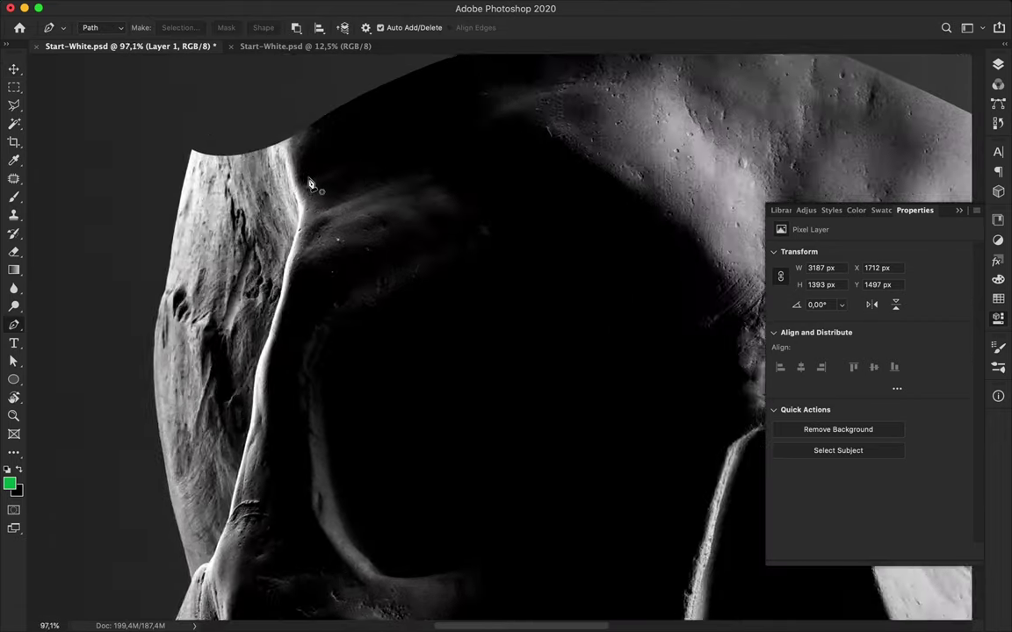
{"action": "left_click_drag", "start_coordinate": [169, 191], "coordinate": [232, 194]}
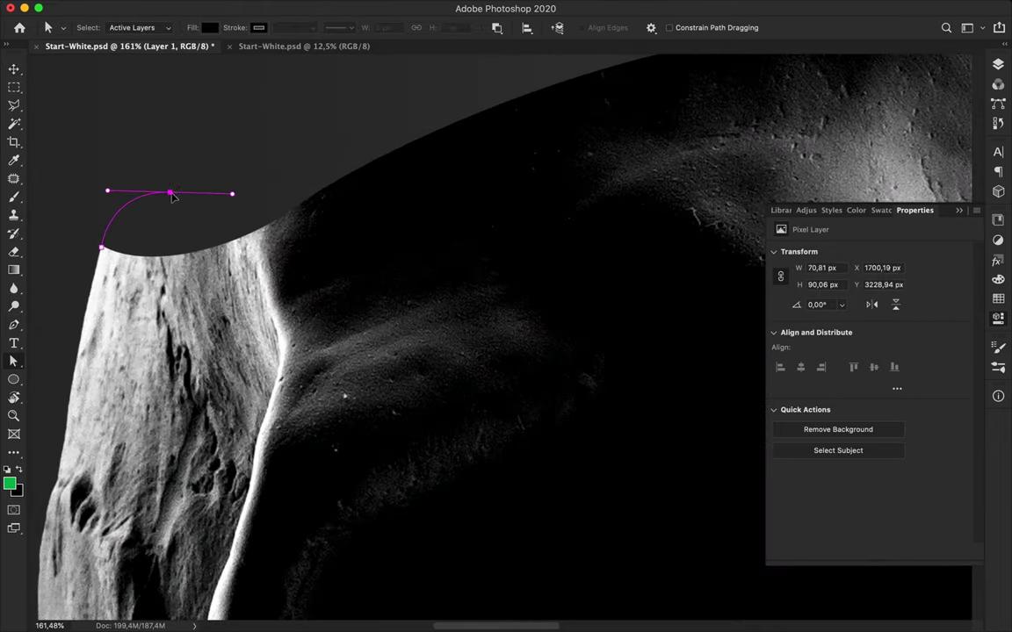
{"action": "left_click", "coordinate": [139, 265], "text": "ctrl"}
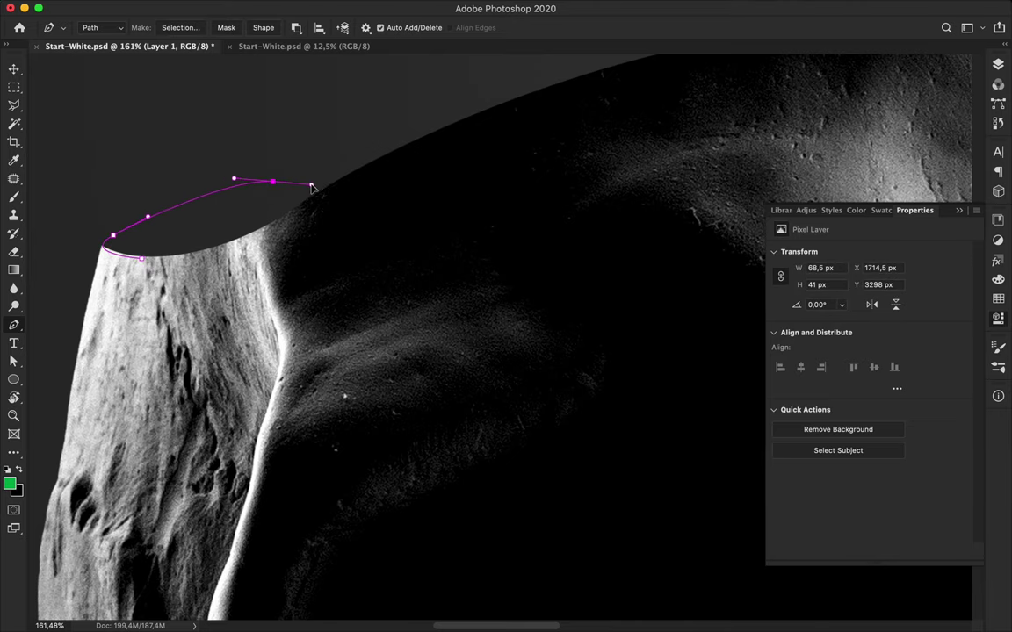
{"action": "scroll", "coordinate": [312, 187], "scroll_direction": "down", "scroll_amount": 2}
{"action": "scroll", "coordinate": [564, 158], "scroll_direction": "down", "scroll_amount": 2}
{"action": "scroll", "coordinate": [694, 242], "scroll_direction": "up", "scroll_amount": 3}
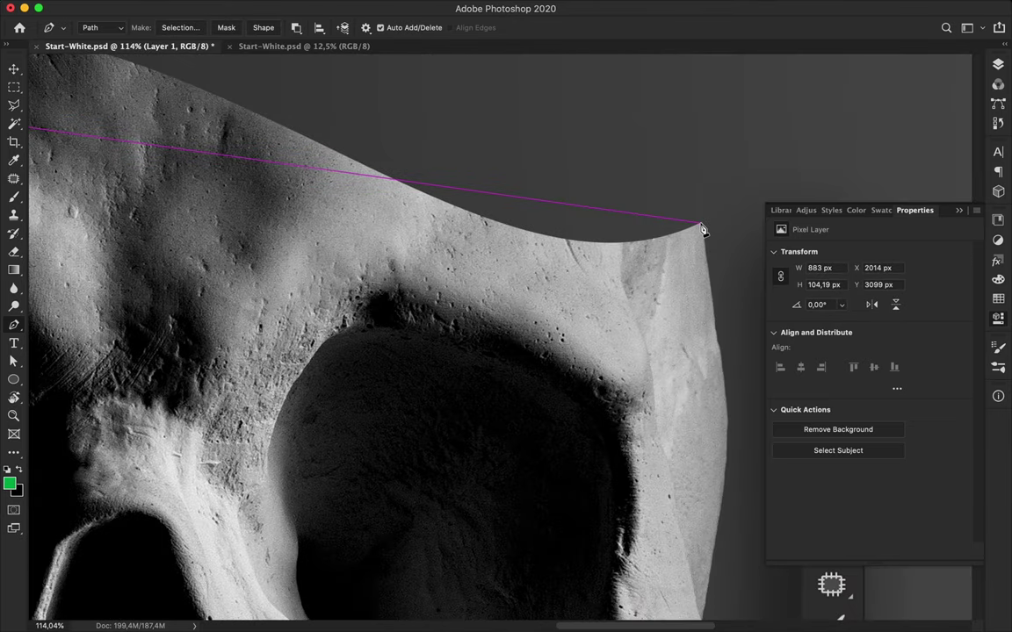
- Complete the band outline, make it a selection and fill it green
{"action": "left_click", "coordinate": [734, 469]}
{"action": "scroll", "coordinate": [63, 327], "scroll_direction": "up", "scroll_amount": 5}
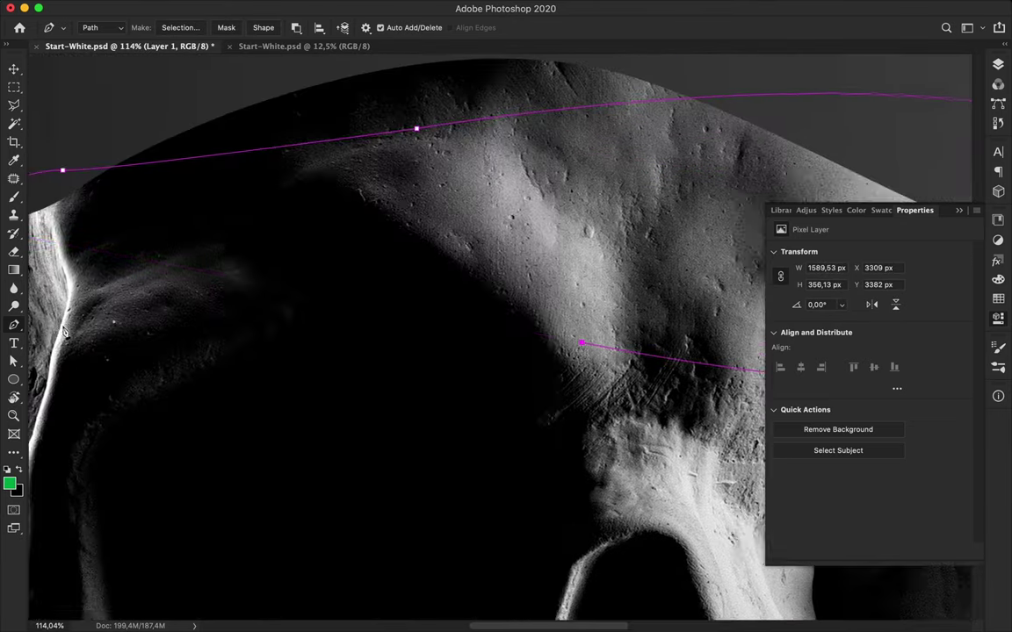
{"action": "scroll", "coordinate": [195, 257], "scroll_direction": "left", "scroll_amount": 5}
{"action": "left_click", "coordinate": [174, 33]}
{"action": "key", "text": "Return"}
{"action": "key", "text": "alt+BackSpace"}
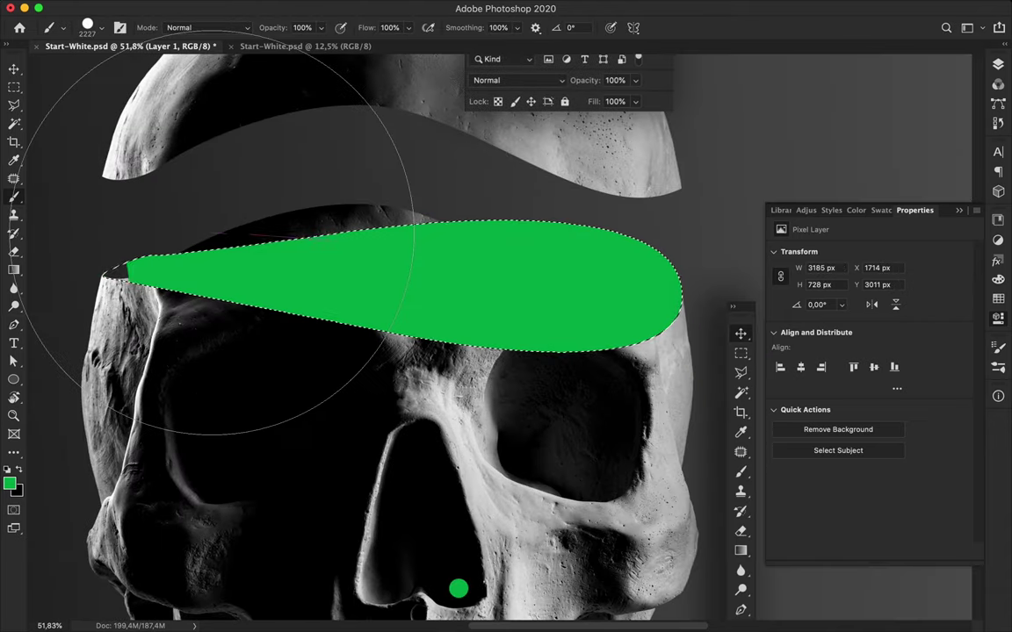
- Try filling the band green on a new layer below Levels 1, then undo the fill
{"action": "key", "text": "ctrl+z"}
{"action": "left_click", "coordinate": [892, 273]}
{"action": "key", "text": "ctrl+shift+alt+n"}
{"action": "key", "text": "alt+BackSpace"}
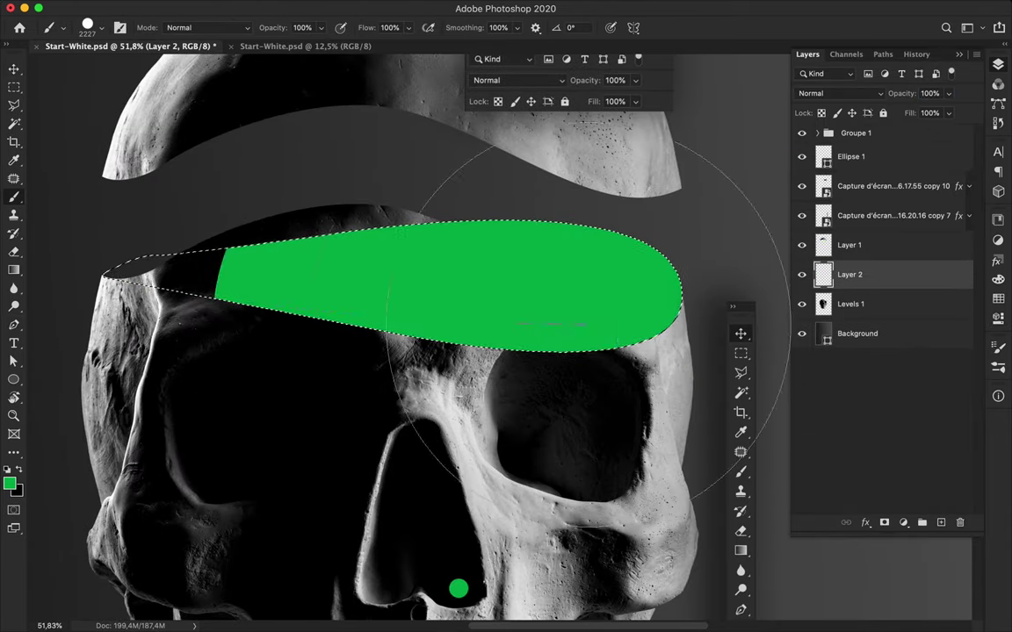
{"action": "key", "text": "ctrl+d"}
{"action": "key", "text": "ctrl+bracketleft"}
{"action": "scroll", "coordinate": [220, 185], "scroll_direction": "up", "scroll_amount": 3}
{"action": "key", "text": "ctrl+z"}
{"action": "key", "text": "ctrl+z"}
{"action": "key", "text": "ctrl+z"}
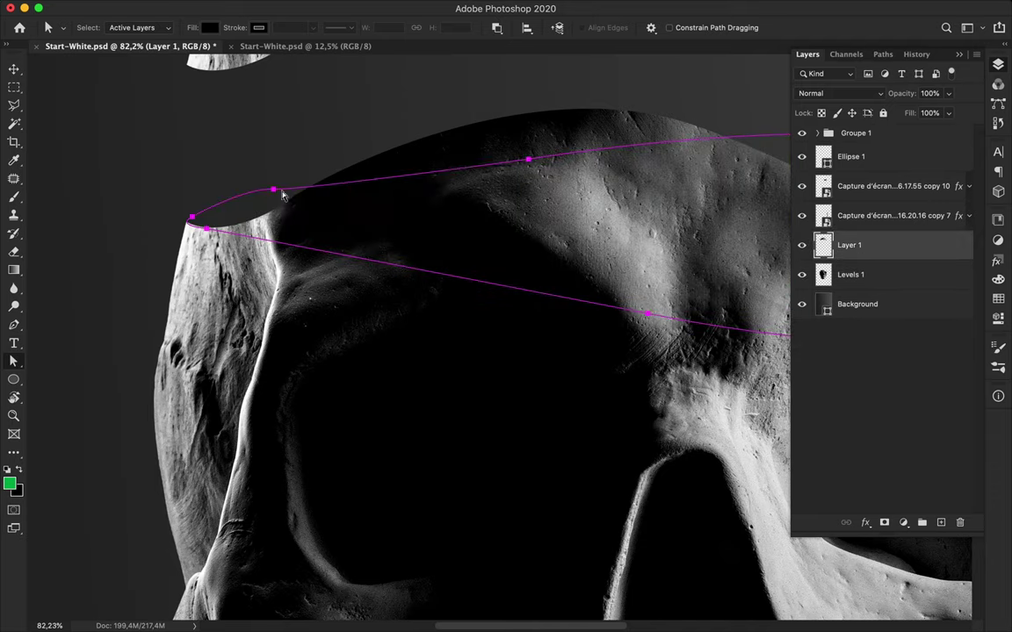
- Reshape the band outline's top-left curve and round off its left corner
{"action": "scroll", "coordinate": [529, 213], "scroll_direction": "down", "scroll_amount": 2}
{"action": "left_click_drag", "start_coordinate": [262, 229], "coordinate": [277, 229]}
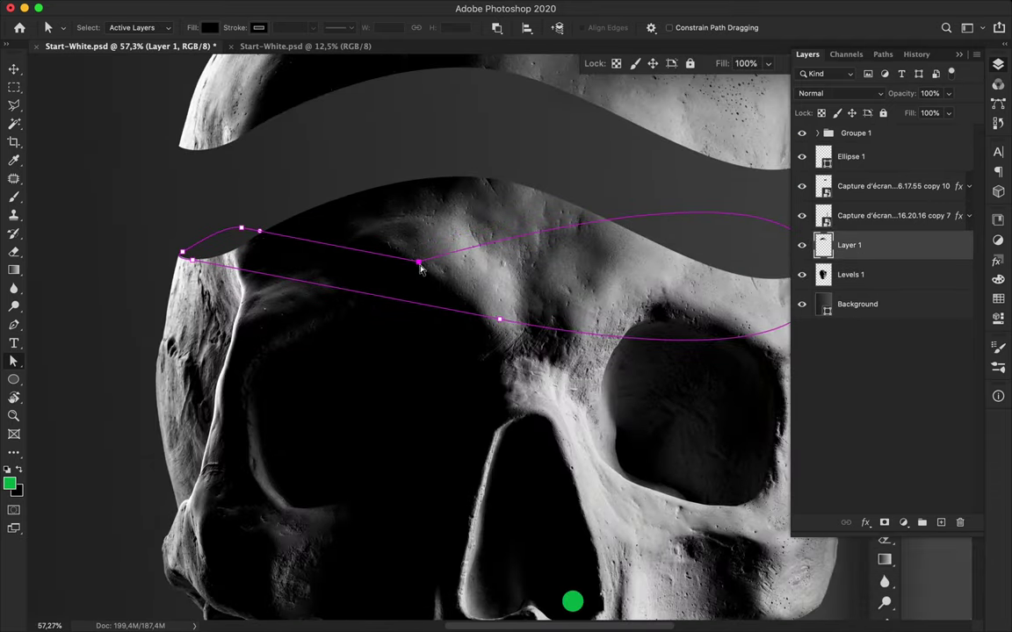
{"action": "scroll", "coordinate": [226, 230], "scroll_direction": "up", "scroll_amount": 8}
{"action": "scroll", "coordinate": [222, 211], "scroll_direction": "up", "scroll_amount": 3}
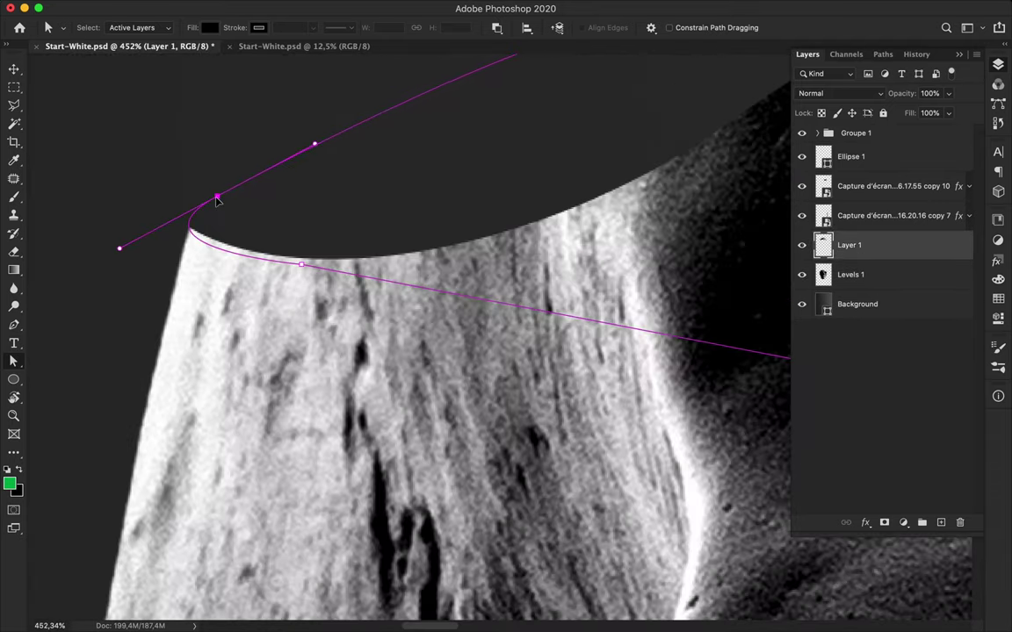
{"action": "left_click_drag", "start_coordinate": [315, 148], "coordinate": [298, 81]}
{"action": "scroll", "coordinate": [206, 198], "scroll_direction": "down", "scroll_amount": 4}
{"action": "scroll", "coordinate": [554, 254], "scroll_direction": "down", "scroll_amount": 3}
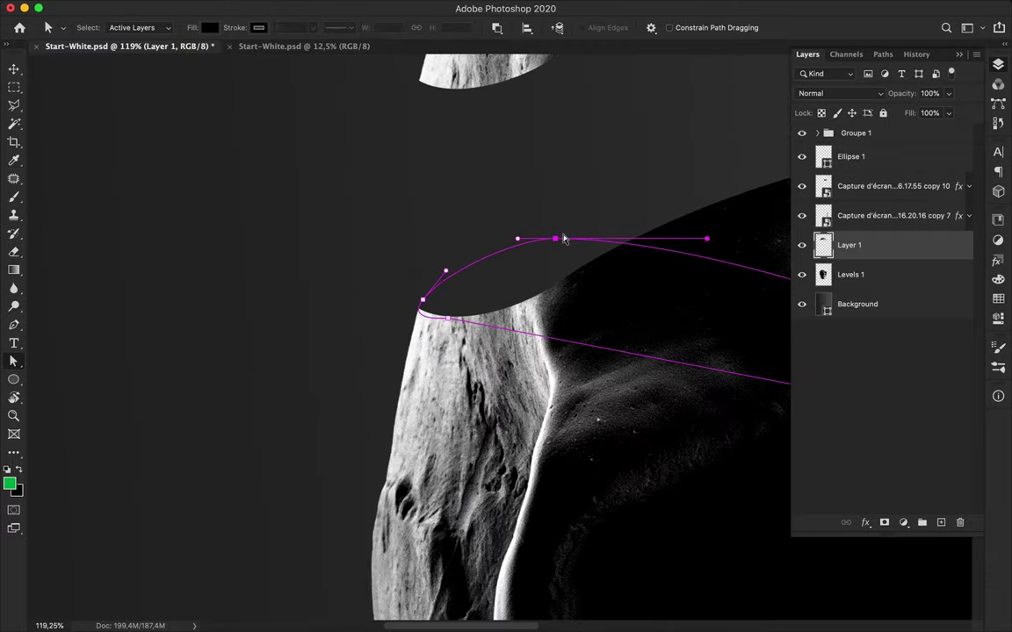
- Flatten the band outline's curve near its right anchor
{"action": "scroll", "coordinate": [583, 238], "scroll_direction": "up", "scroll_amount": 3}
{"action": "scroll", "coordinate": [571, 239], "scroll_direction": "up", "scroll_amount": 3}
{"action": "scroll", "coordinate": [552, 240], "scroll_direction": "up", "scroll_amount": 2}
{"action": "scroll", "coordinate": [554, 237], "scroll_direction": "down", "scroll_amount": 5}
{"action": "scroll", "coordinate": [509, 320], "scroll_direction": "down", "scroll_amount": 1}
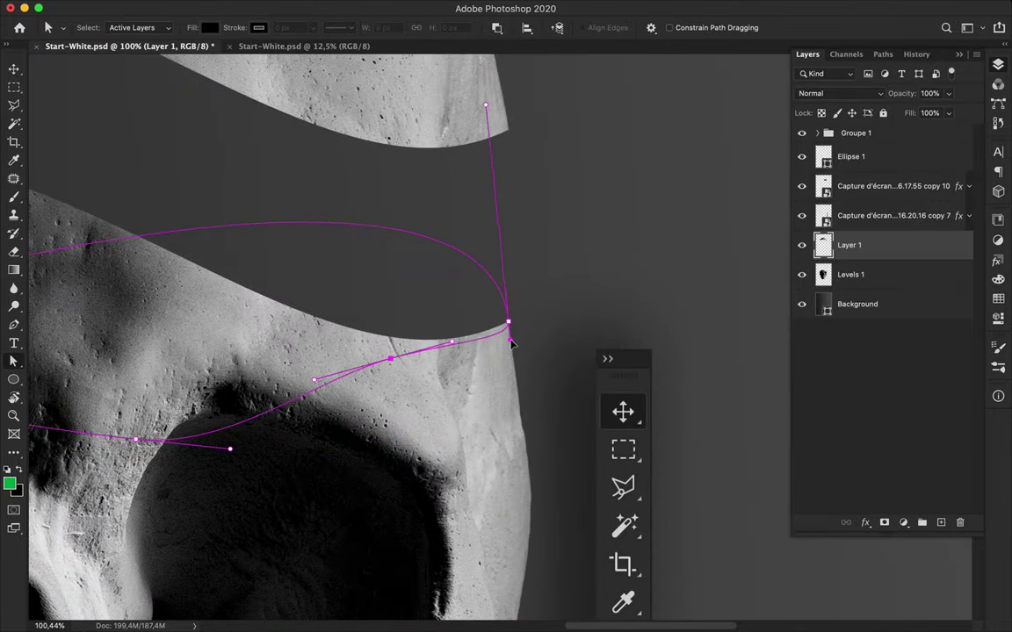
{"action": "scroll", "coordinate": [512, 344], "scroll_direction": "up", "scroll_amount": 1}
{"action": "scroll", "coordinate": [601, 353], "scroll_direction": "up", "scroll_amount": 3}
{"action": "scroll", "coordinate": [571, 210], "scroll_direction": "down", "scroll_amount": 3}
{"action": "scroll", "coordinate": [492, 175], "scroll_direction": "down", "scroll_amount": 2}
{"action": "left_click_drag", "start_coordinate": [493, 162], "coordinate": [464, 250]}
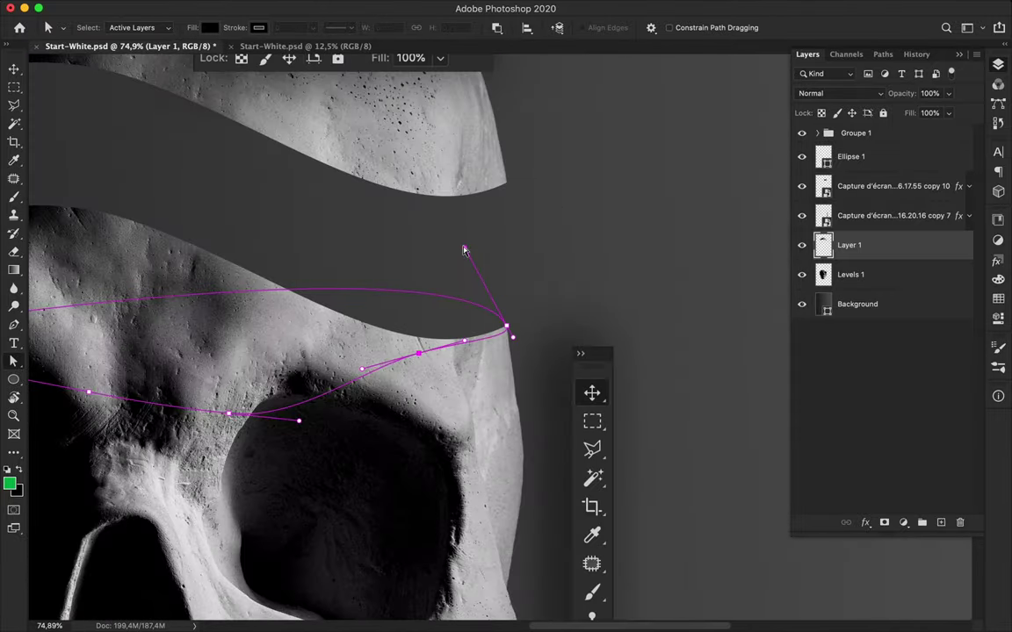
{"action": "scroll", "coordinate": [553, 303], "scroll_direction": "up", "scroll_amount": 5}
{"action": "scroll", "coordinate": [563, 195], "scroll_direction": "down", "scroll_amount": 3}
{"action": "scroll", "coordinate": [564, 199], "scroll_direction": "down", "scroll_amount": 3}
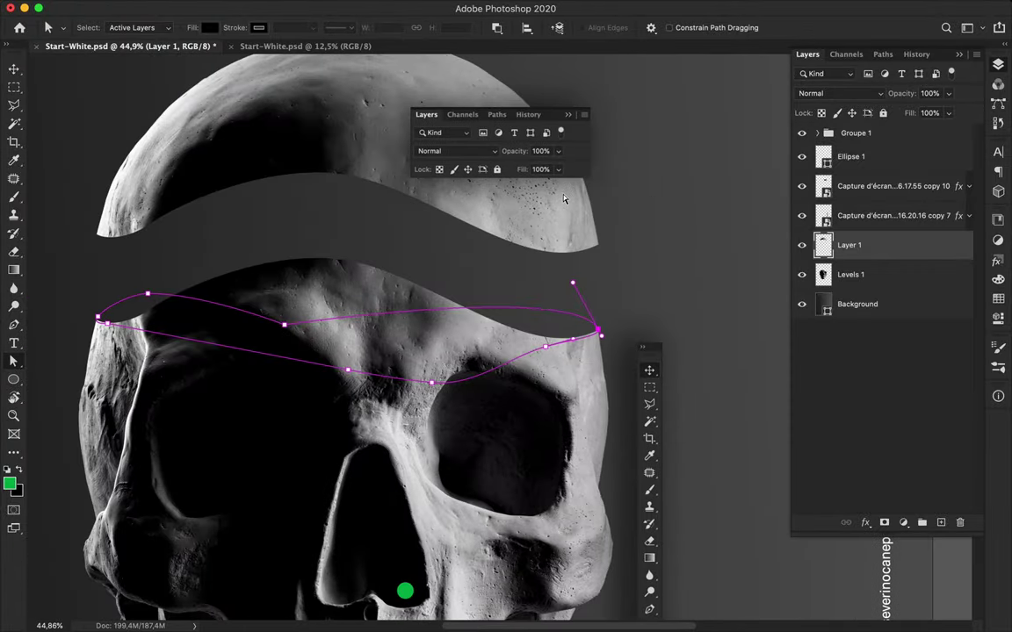
- Fill the reshaped band selection green, move its layer below Levels 1, and deselect
{"action": "key", "text": "p"}
{"action": "key", "text": "ctrl+Return"}
{"action": "key", "text": "b"}
{"action": "key", "text": "alt+BackSpace"}
{"action": "key", "text": "ctrl+["}
{"action": "key", "text": "v"}
{"action": "key", "text": "ctrl+d"}
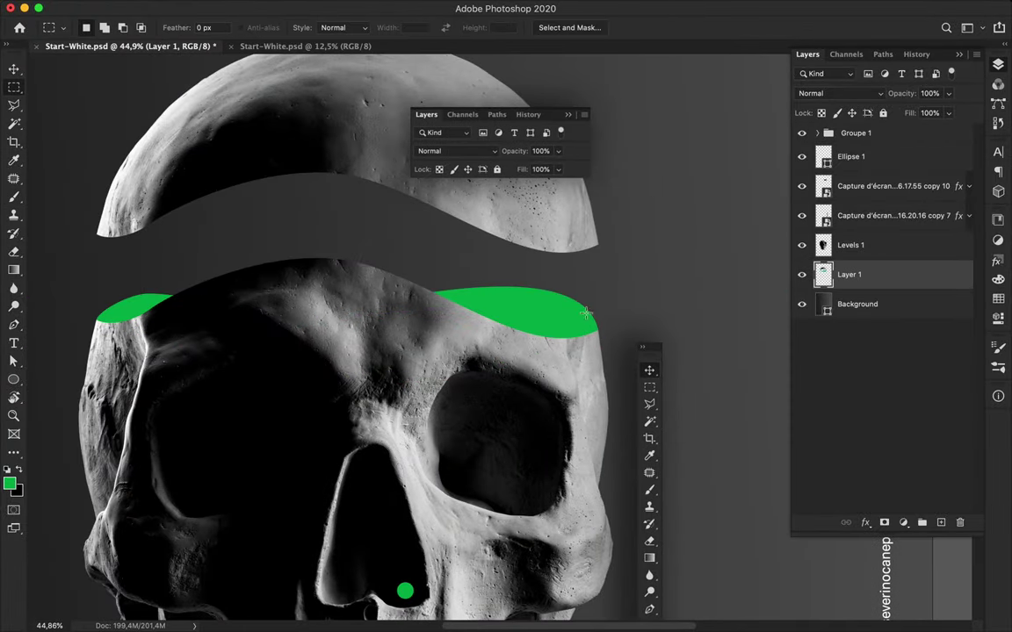
- Outline the skull cap's lower edge, trial a green fill, then undo and deselect
{"action": "key", "text": "p"}
{"action": "left_click", "coordinate": [129, 218]}
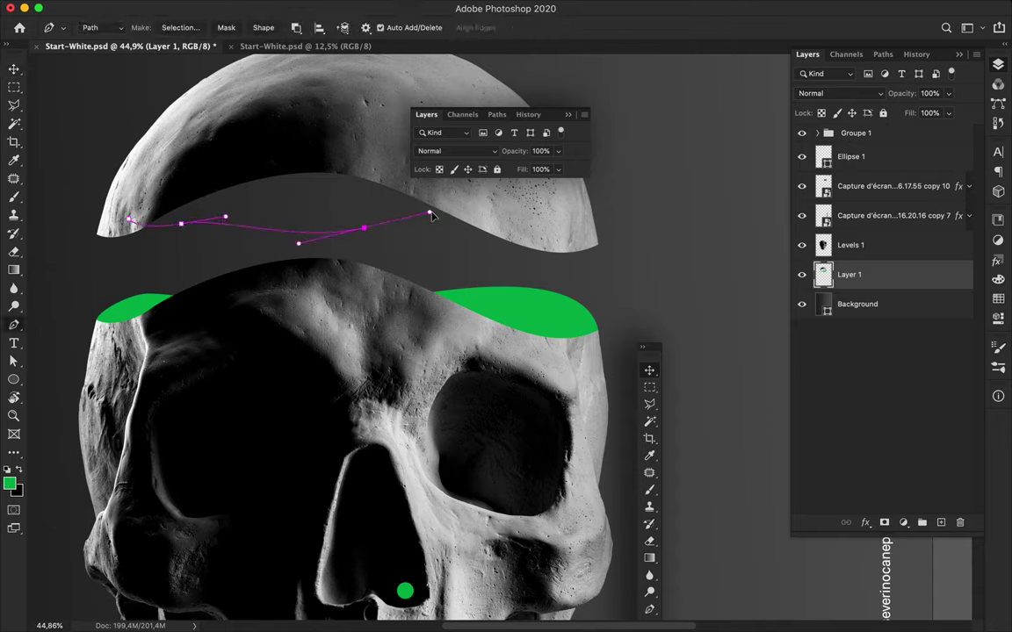
{"action": "left_click", "coordinate": [355, 138]}
{"action": "right_click", "coordinate": [310, 217]}
{"action": "key", "text": "Return"}
{"action": "key", "text": "b"}
{"action": "key", "text": "alt+BackSpace"}
{"action": "key", "text": "v"}
{"action": "key", "text": "ctrl+z"}
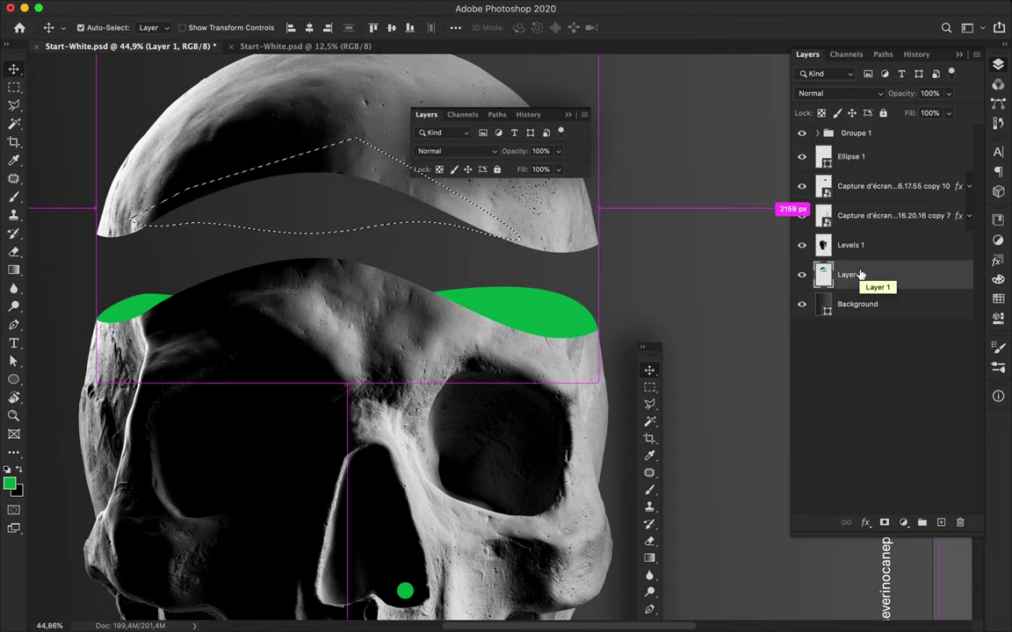
{"action": "key", "text": "ctrl+d"}
- Move Layer 1 above Levels 1 and add an empty layer just above Background
{"action": "left_click_drag", "start_coordinate": [861, 275], "coordinate": [856, 254]}
{"action": "left_click", "coordinate": [857, 304]}
{"action": "left_click", "coordinate": [941, 523]}
{"action": "key", "text": "z"}
{"action": "left_click_drag", "start_coordinate": [298, 268], "coordinate": [332, 270]}
{"action": "key", "text": "v"}
- Switch the Pen to shape mode, fill the selection green, and add a new cap-band layer
{"action": "key", "text": "p"}
{"action": "left_click", "coordinate": [112, 29]}
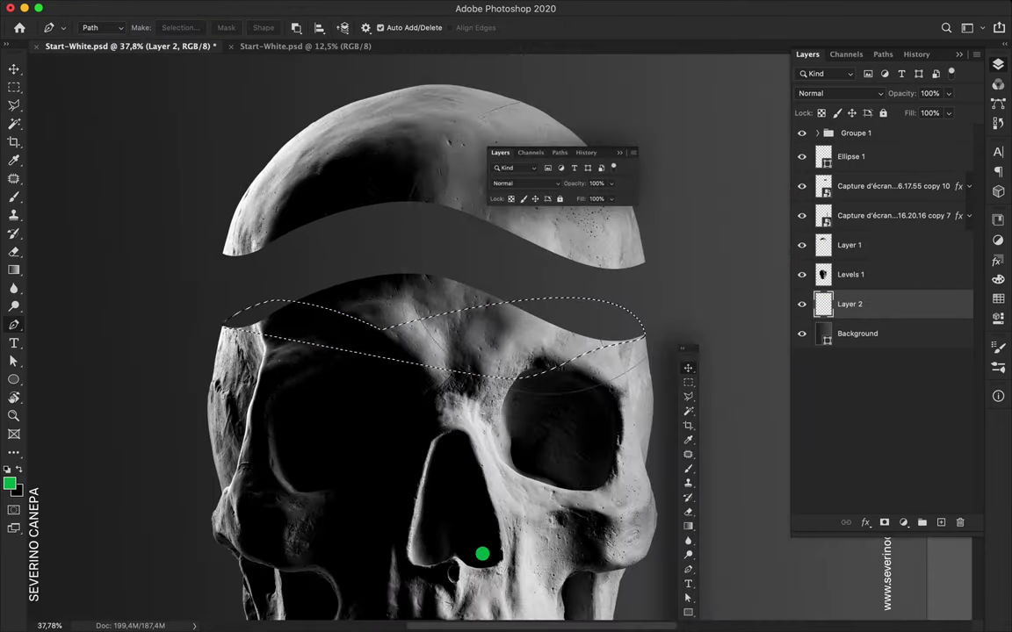
{"action": "key", "text": "alt+BackSpace"}
{"action": "key", "text": "v"}
{"action": "key", "text": "ctrl+d"}
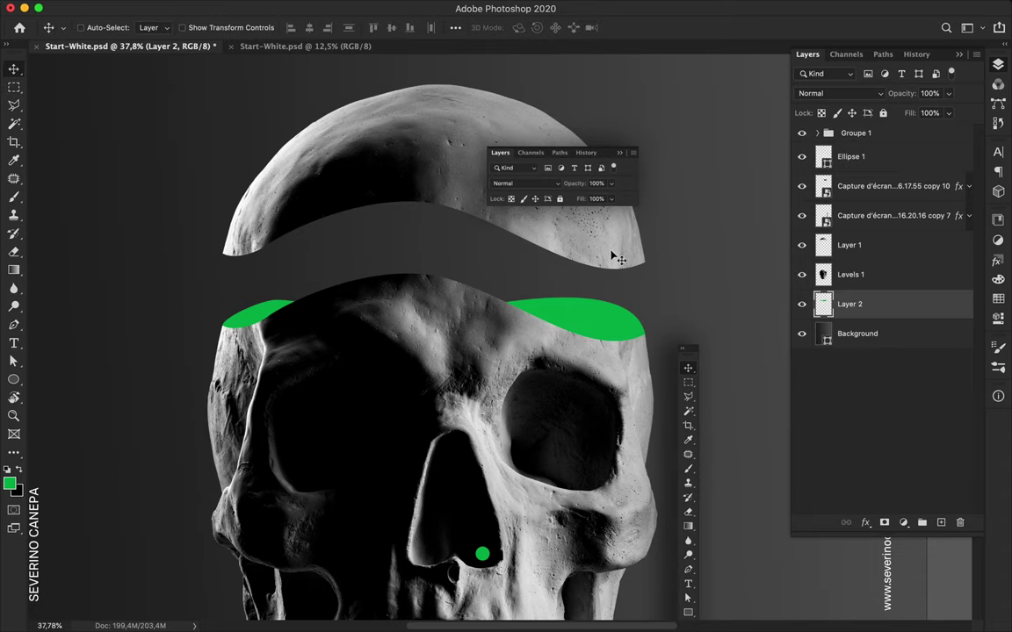
{"action": "key", "text": "ctrl+shift+alt+n"}
{"action": "key", "text": "p"}
{"action": "key", "text": "ctrl+plus"}
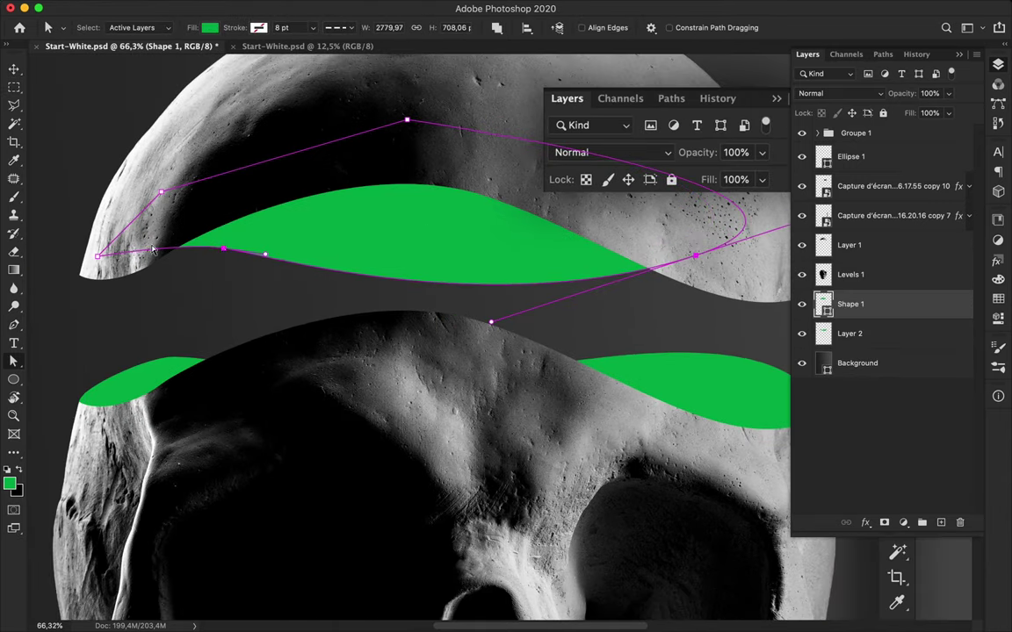
- Reshape the green cap shape's right curve and raise its bottom edge to fit
{"action": "scroll", "coordinate": [317, 282], "scroll_direction": "down", "scroll_amount": 2}
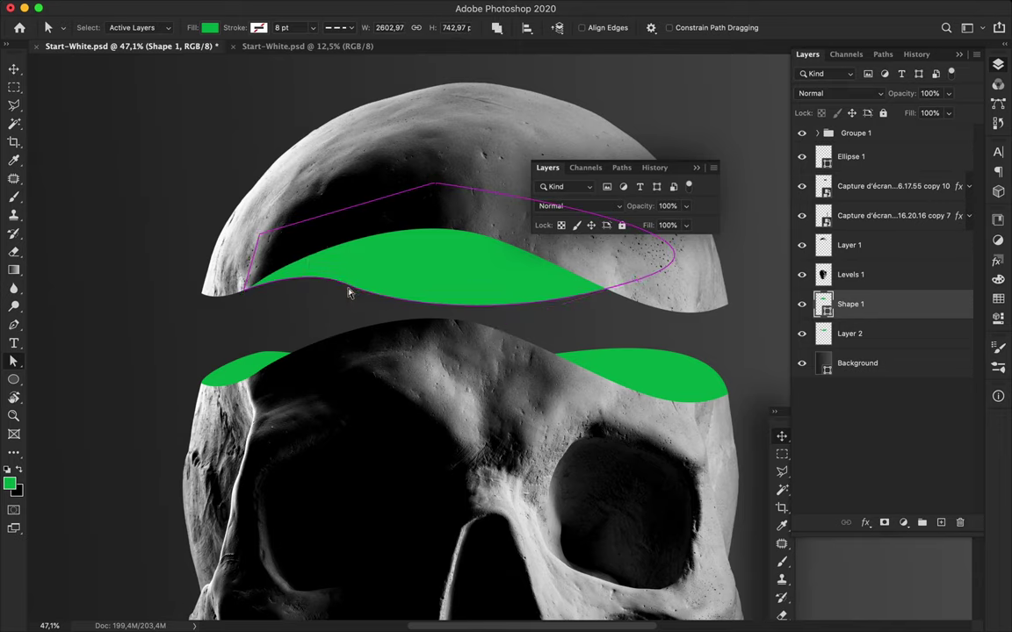
{"action": "left_click_drag", "start_coordinate": [492, 323], "coordinate": [561, 331]}
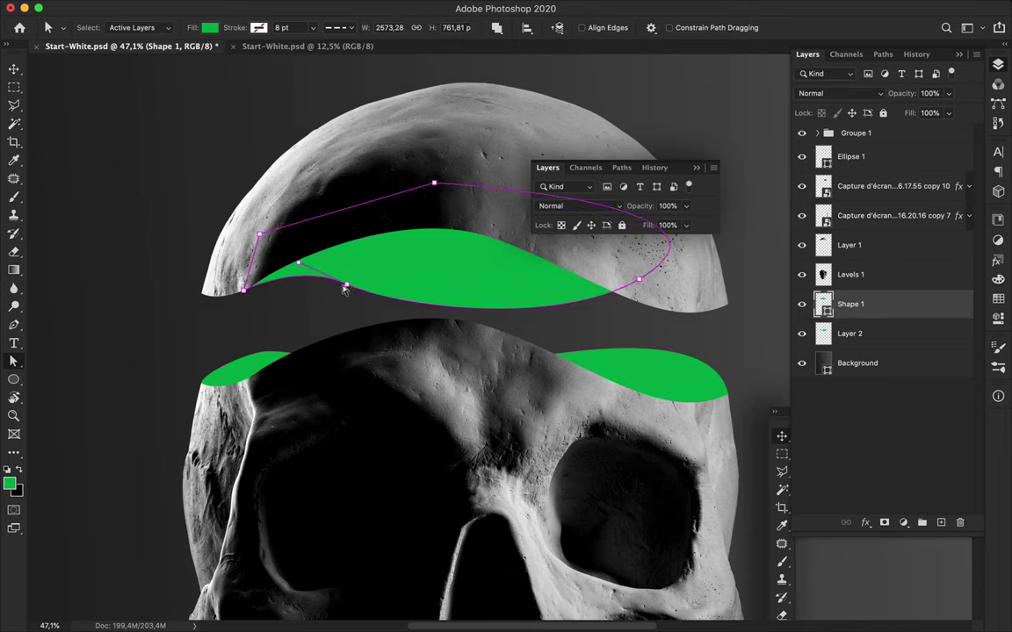
{"action": "left_click_drag", "start_coordinate": [380, 289], "coordinate": [383, 278]}
{"action": "scroll", "coordinate": [665, 297], "scroll_direction": "down", "scroll_amount": 2}
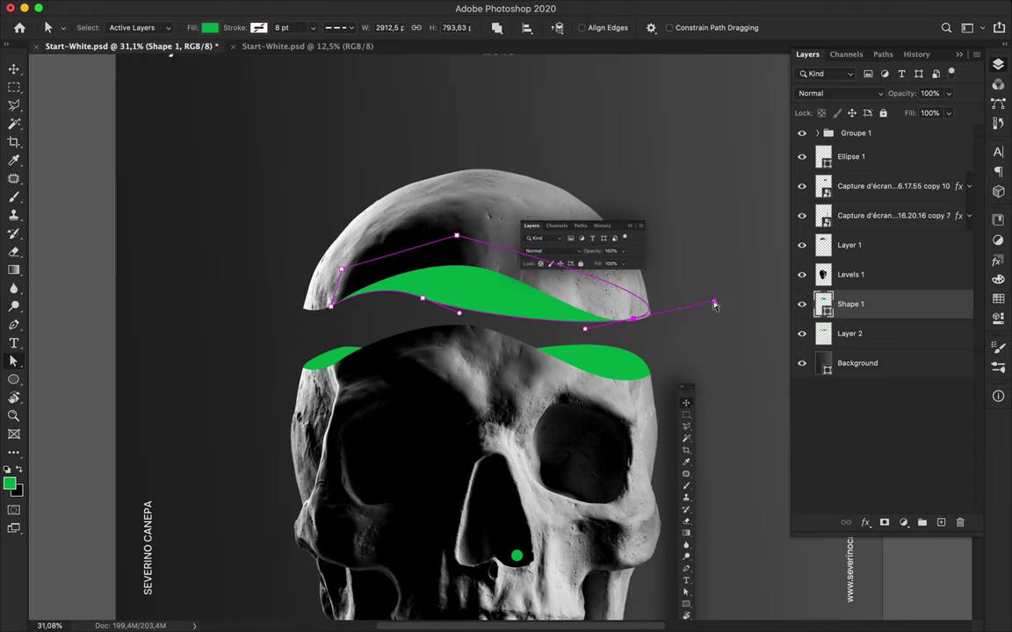
{"action": "scroll", "coordinate": [669, 328], "scroll_direction": "down", "scroll_amount": 2}
- Move Shape 1 above Levels 1, nudge the screenshot right, and select the Shape 1 path
{"action": "key", "text": "v"}
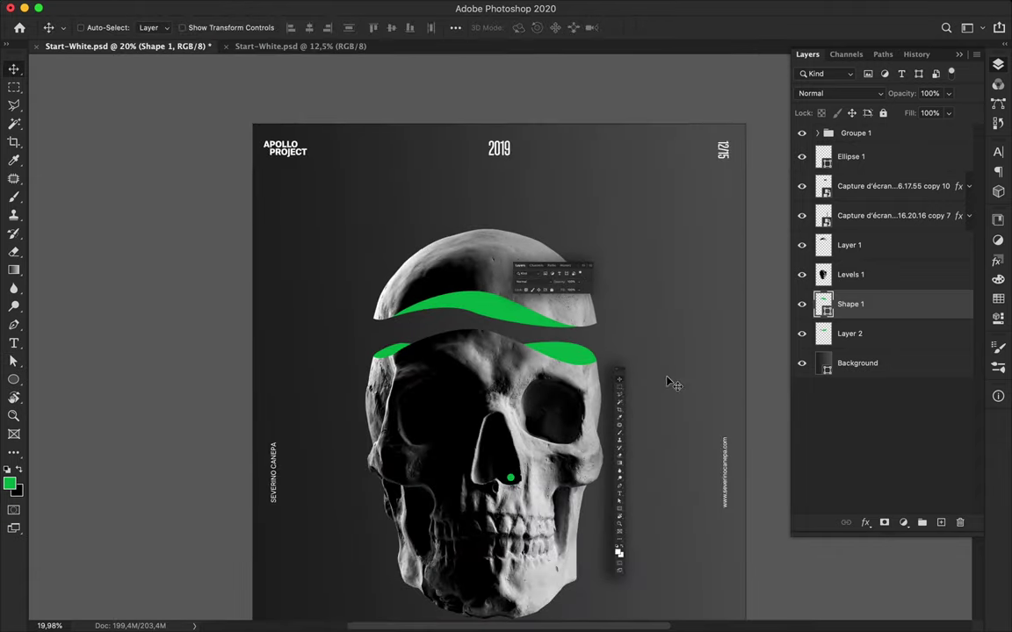
{"action": "key", "text": "super+bracketright"}
{"action": "left_click_drag", "start_coordinate": [553, 284], "coordinate": [579, 283]}
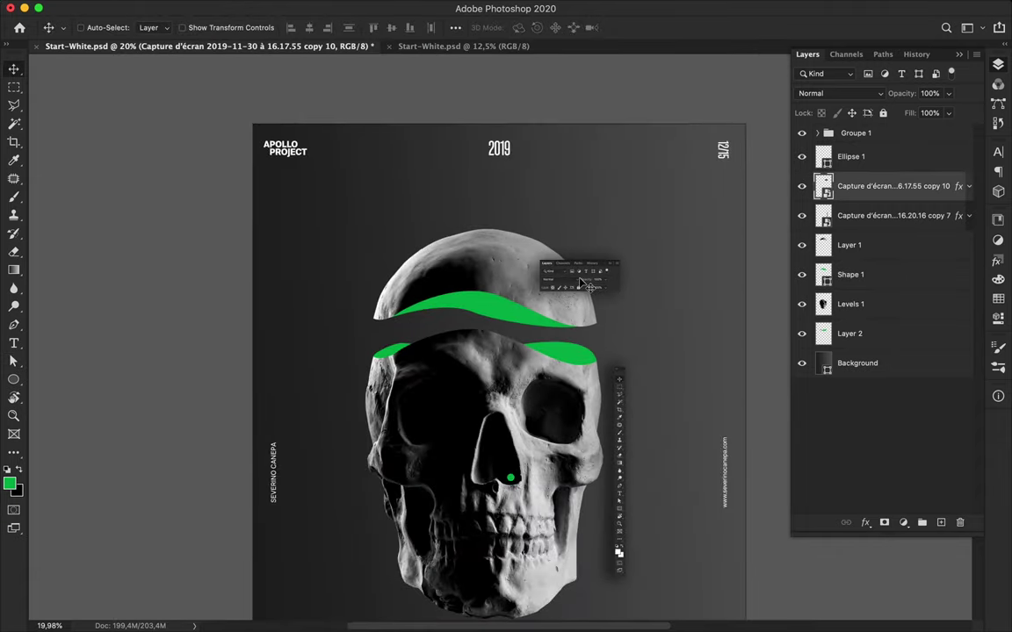
{"action": "scroll", "coordinate": [499, 332], "scroll_direction": "up", "scroll_amount": 4}
{"action": "key", "text": "a"}
{"action": "left_click", "coordinate": [469, 298]}
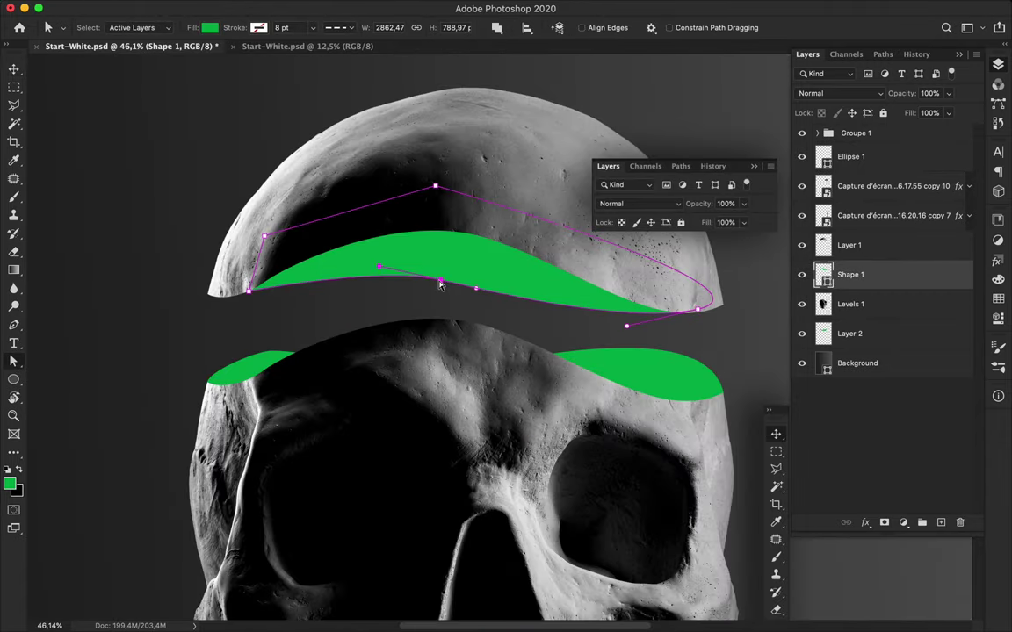
{"action": "scroll", "coordinate": [640, 226], "scroll_direction": "down", "scroll_amount": 3}
{"action": "scroll", "coordinate": [502, 477], "scroll_direction": "up", "scroll_amount": 2}
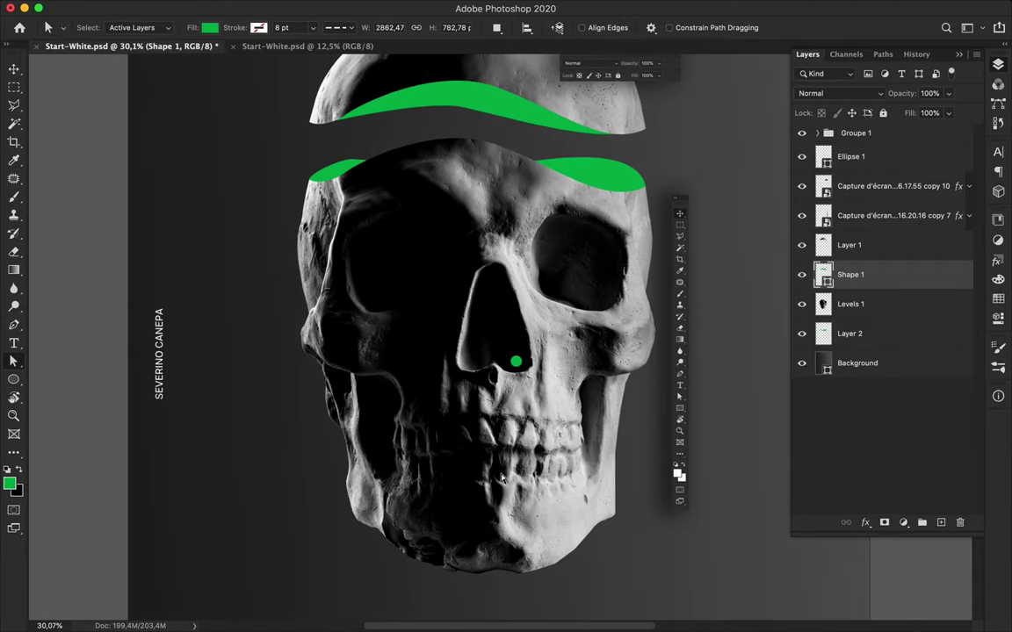
{"action": "scroll", "coordinate": [502, 478], "scroll_direction": "up", "scroll_amount": 3}
- Select Levels 1 and add a trial Levels adjustment brightening the white input level
{"action": "key", "text": "v"}
{"action": "left_click", "coordinate": [606, 340], "text": "super"}
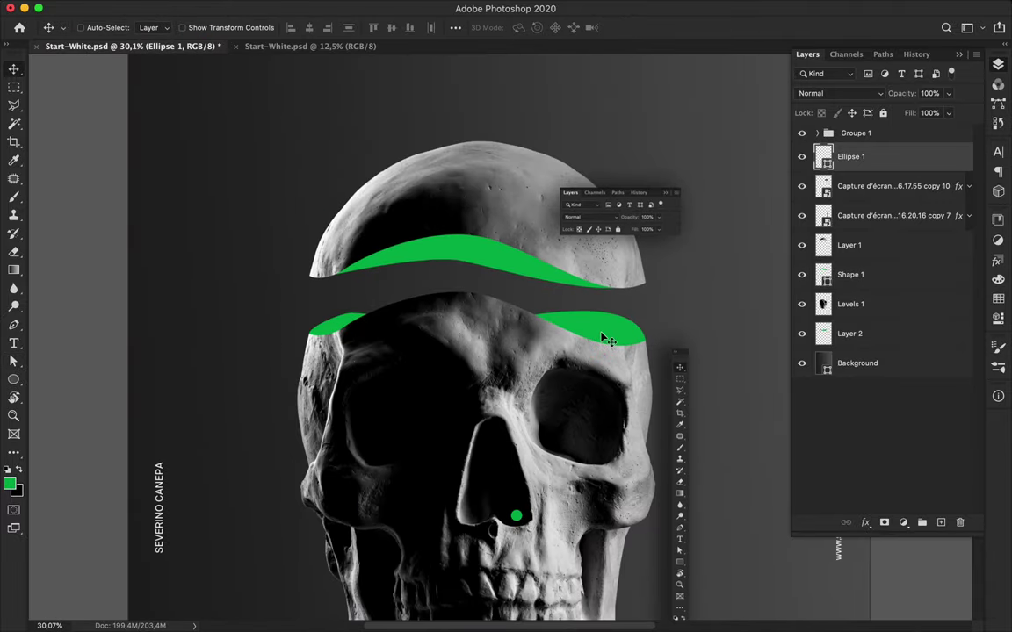
{"action": "left_click", "coordinate": [613, 360], "text": "super"}
{"action": "left_click", "coordinate": [566, 207], "text": "super"}
{"action": "scroll", "coordinate": [499, 337], "scroll_direction": "up", "scroll_amount": 2}
{"action": "scroll", "coordinate": [500, 337], "scroll_direction": "up", "scroll_amount": 2}
{"action": "left_click", "coordinate": [851, 304]}
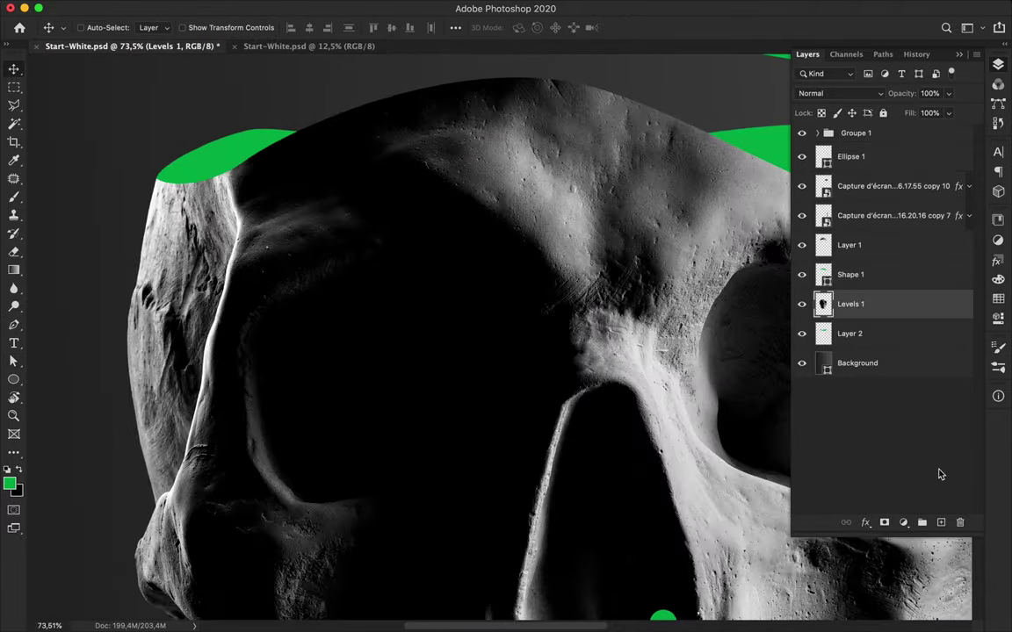
{"action": "left_click", "coordinate": [903, 523]}
{"action": "left_click", "coordinate": [922, 566]}
{"action": "mouse_move", "coordinate": [964, 357]}
{"action": "left_mouse_down"}
{"action": "mouse_move", "coordinate": [807, 357]}
{"action": "mouse_move", "coordinate": [831, 361]}
{"action": "mouse_move", "coordinate": [806, 355]}
{"action": "mouse_move", "coordinate": [819, 355]}
{"action": "left_mouse_up"}
- Delete the trial Levels layer, add an empty layer, and open the screenshot smart object's PNG
{"action": "key", "text": "F7"}
{"action": "key", "text": "Delete"}
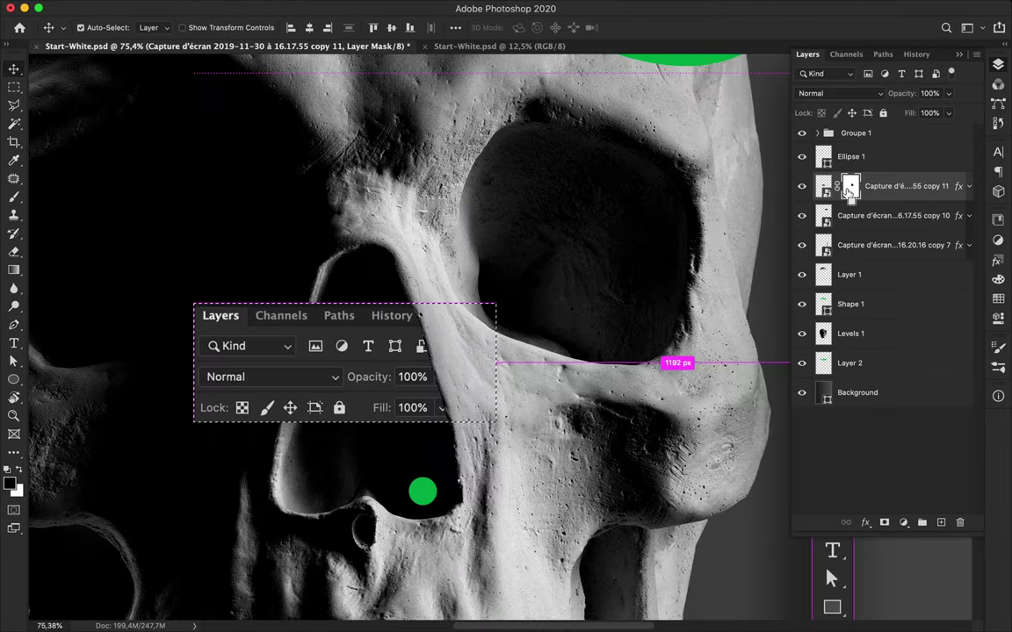
{"action": "left_click", "coordinate": [850, 189], "text": "super"}
{"action": "left_click", "coordinate": [940, 522]}
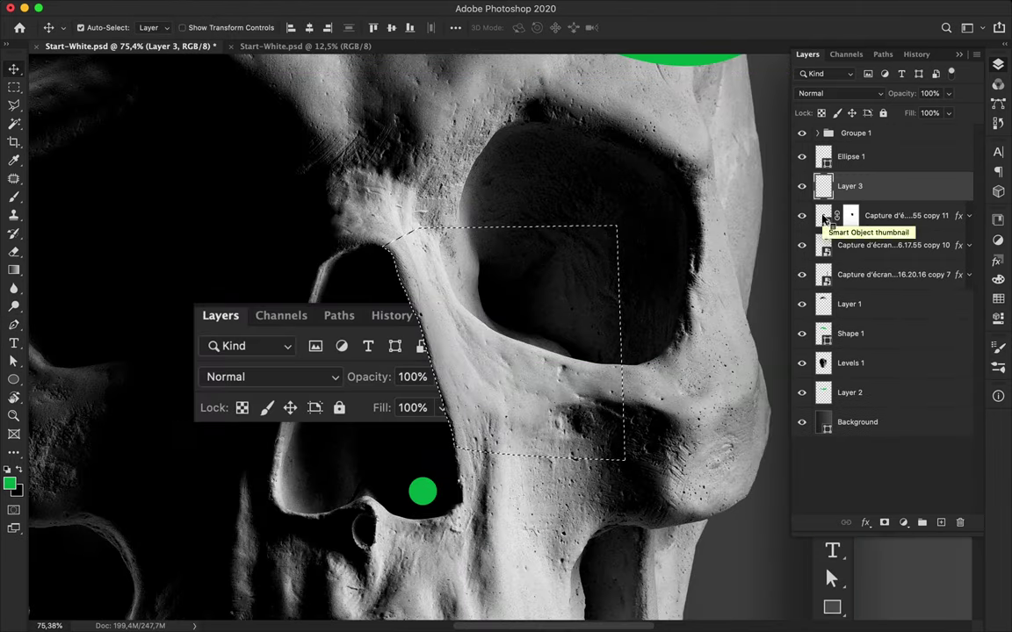
{"action": "double_click", "coordinate": [824, 215]}
{"action": "left_click", "coordinate": [824, 215], "text": "super"}
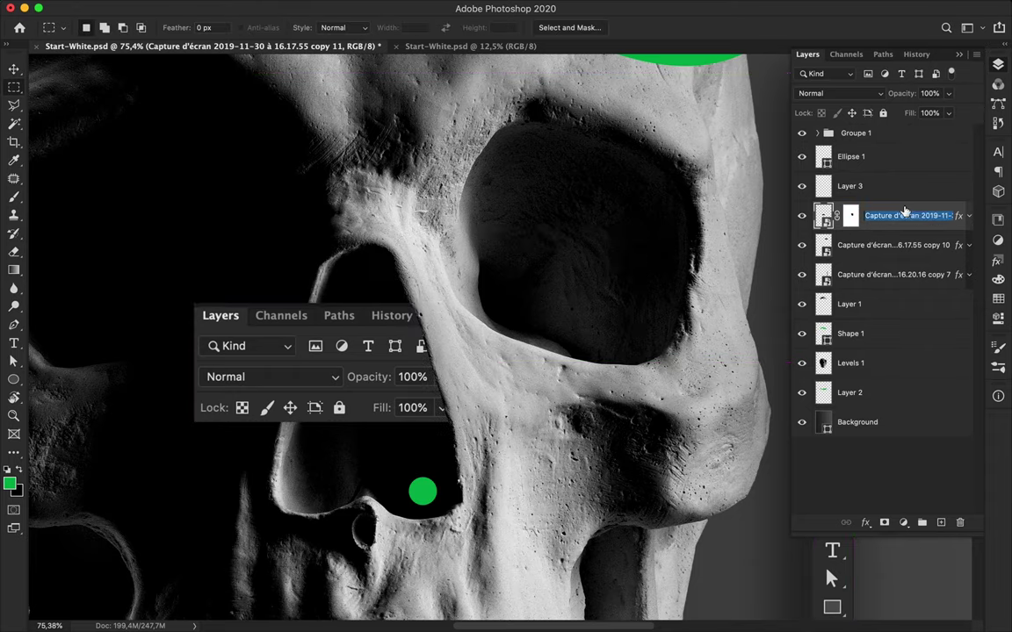
- Add an inner shadow to the panel screenshot and clip a gradient layer onto it
{"action": "double_click", "coordinate": [931, 215]}
{"action": "left_click", "coordinate": [110, 162]}
{"action": "left_click", "coordinate": [110, 143]}
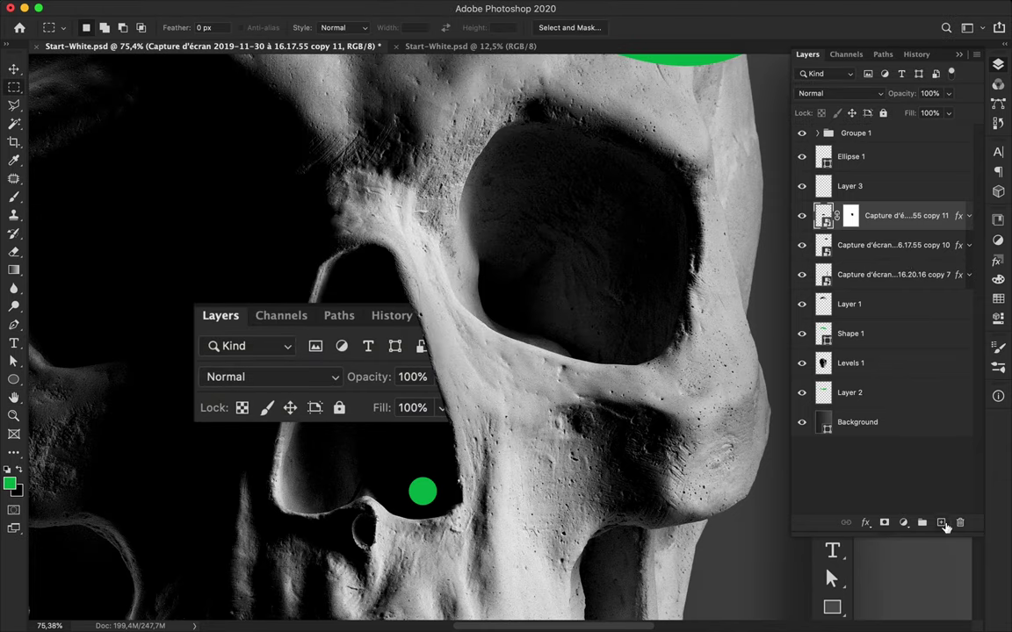
{"action": "left_click_drag", "start_coordinate": [384, 367], "coordinate": [488, 339]}
{"action": "key", "text": "v"}
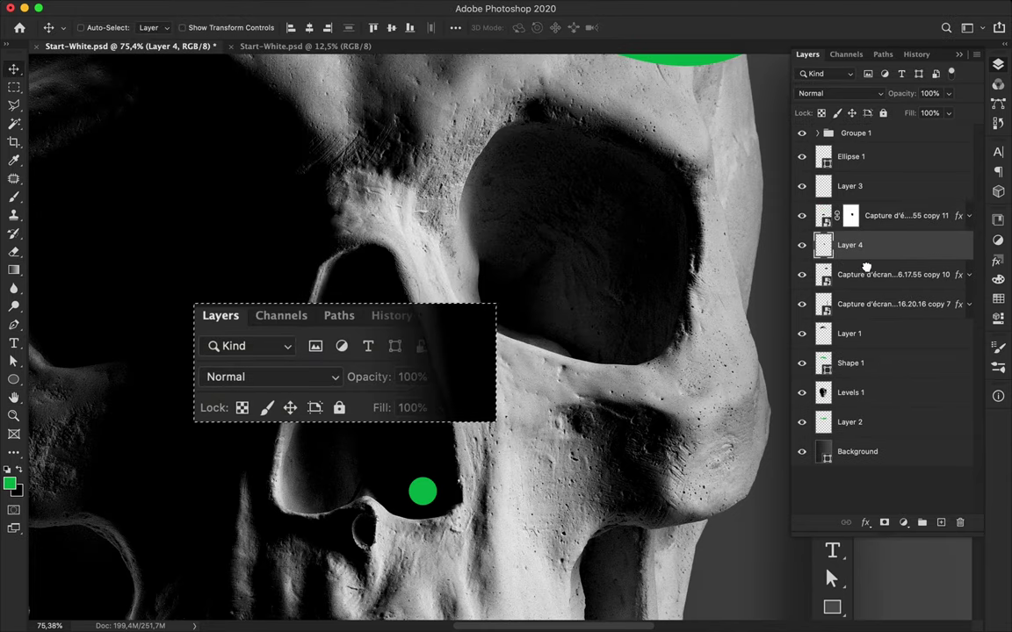
{"action": "left_click", "coordinate": [845, 230], "text": "alt"}
- Rotate the toolbar screenshot layer 90° to horizontal with Free Transform
{"action": "key", "text": "m"}
{"action": "scroll", "coordinate": [525, 296], "scroll_direction": "down", "scroll_amount": 5}
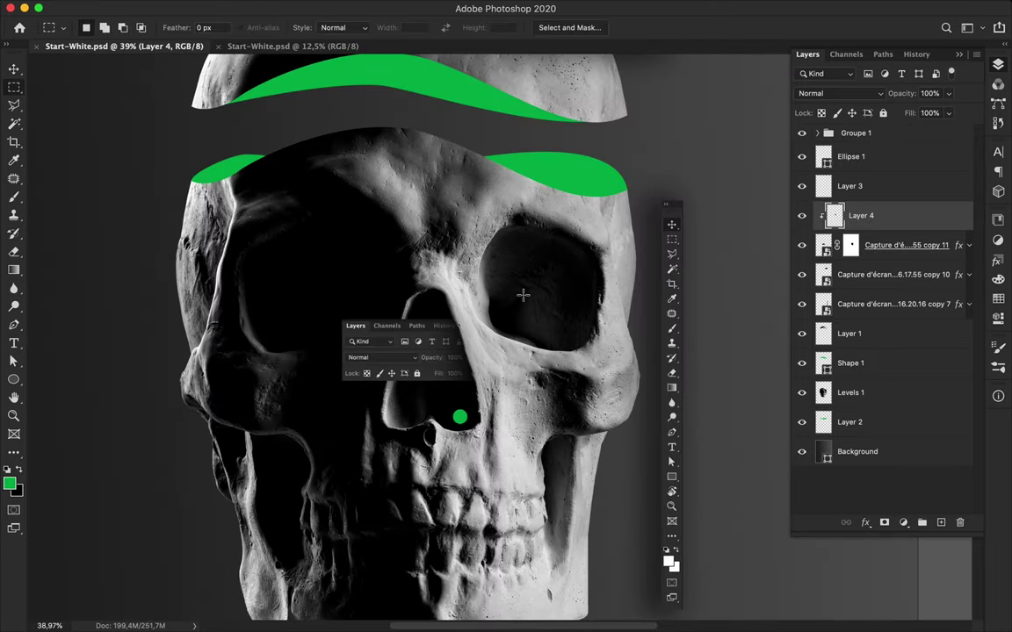
{"action": "scroll", "coordinate": [678, 342], "scroll_direction": "down", "scroll_amount": 4}
{"action": "key", "text": "v"}
{"action": "left_click", "coordinate": [887, 304]}
{"action": "key", "text": "ctrl+t"}
{"action": "left_click_drag", "start_coordinate": [694, 114], "coordinate": [491, 413]}
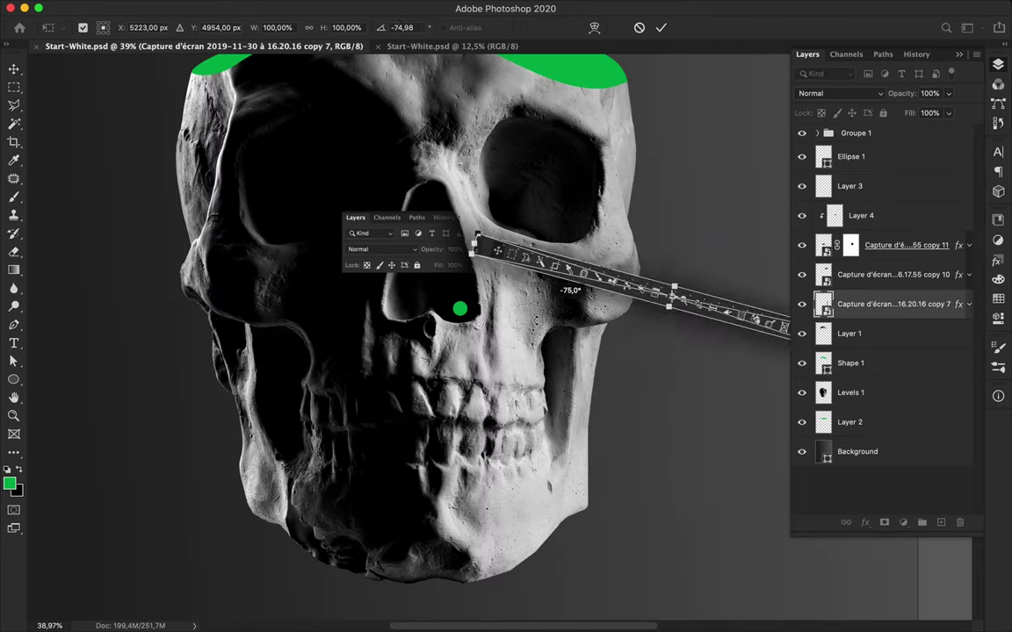
{"action": "key", "text": "Return"}
{"action": "left_click", "coordinate": [307, 409], "text": "ctrl"}
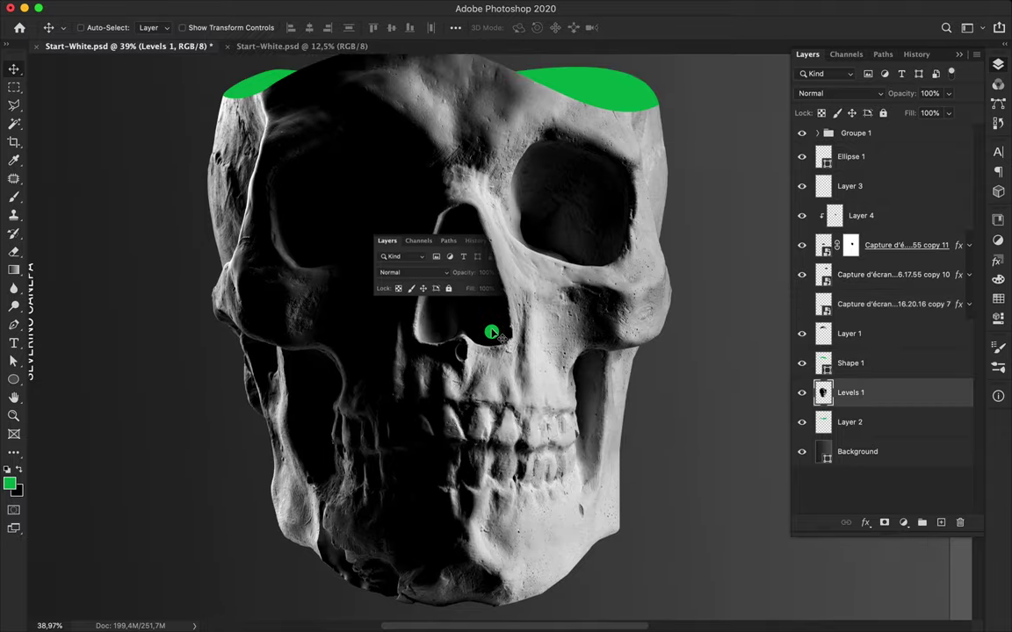
- Trace a Pen path with curved and straight anchors around the skull's teeth area
{"action": "scroll", "coordinate": [294, 341], "scroll_direction": "up", "scroll_amount": 5}
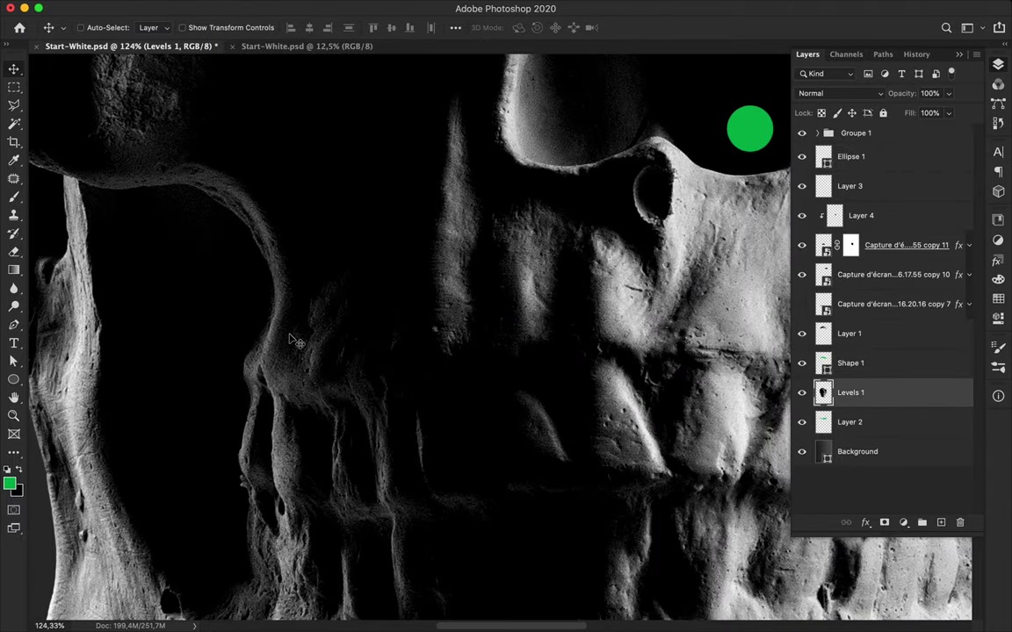
{"action": "key", "text": "p"}
{"action": "scroll", "coordinate": [262, 345], "scroll_direction": "up", "scroll_amount": 2}
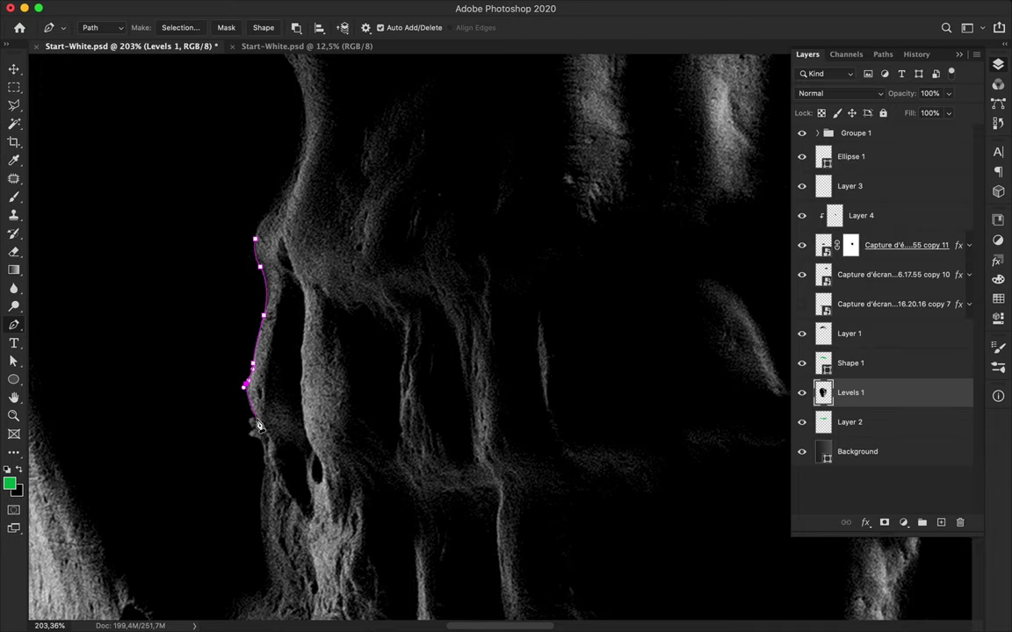
{"action": "scroll", "coordinate": [323, 410], "scroll_direction": "up", "scroll_amount": 3}
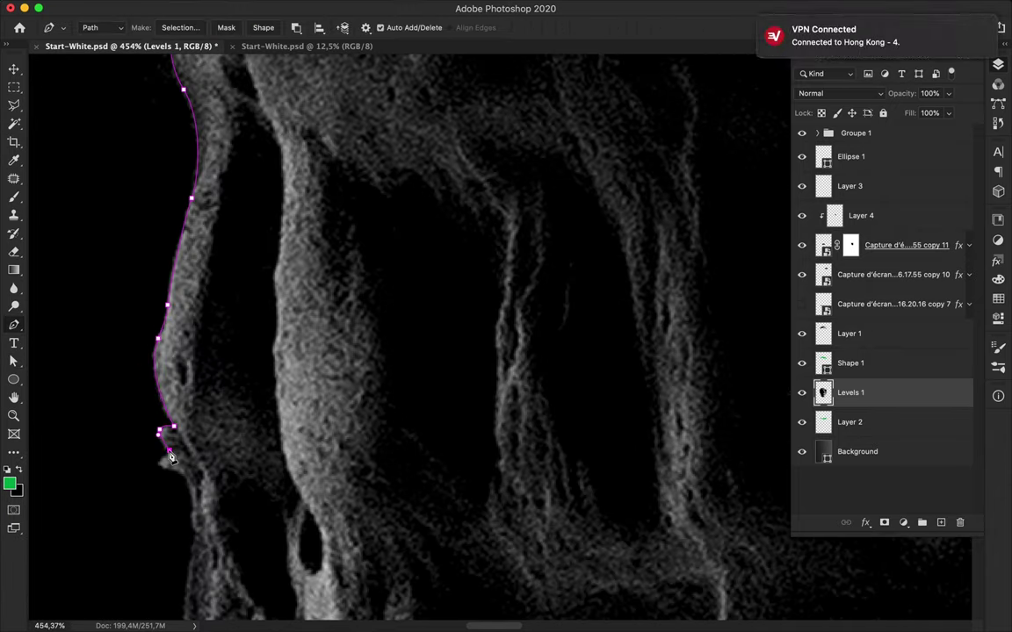
{"action": "left_click_drag", "start_coordinate": [184, 472], "coordinate": [190, 497]}
{"action": "scroll", "coordinate": [193, 517], "scroll_direction": "down", "scroll_amount": 2}
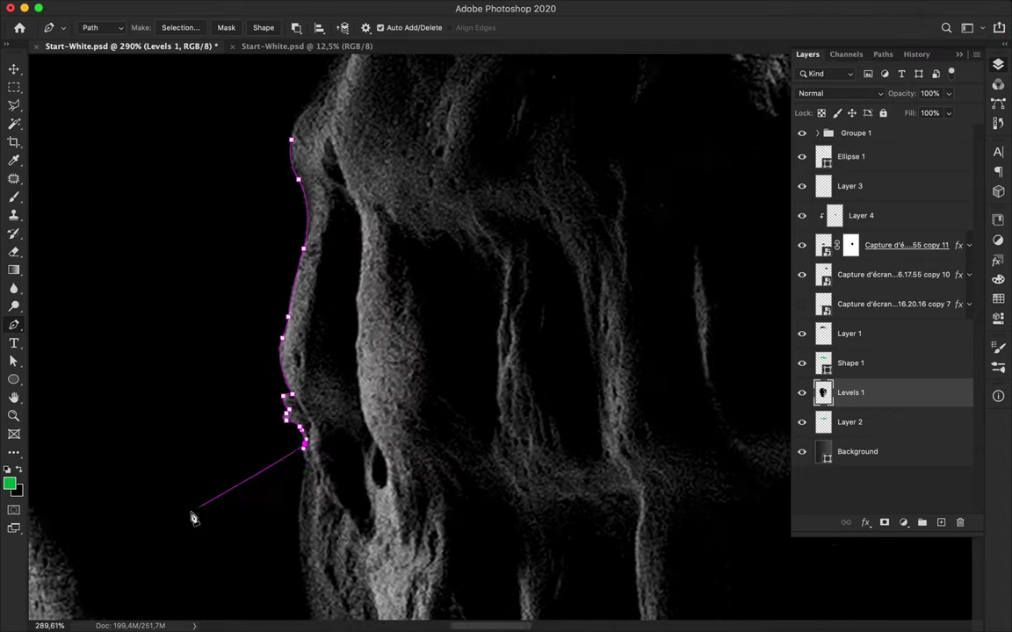
{"action": "scroll", "coordinate": [323, 560], "scroll_direction": "up", "scroll_amount": 5}
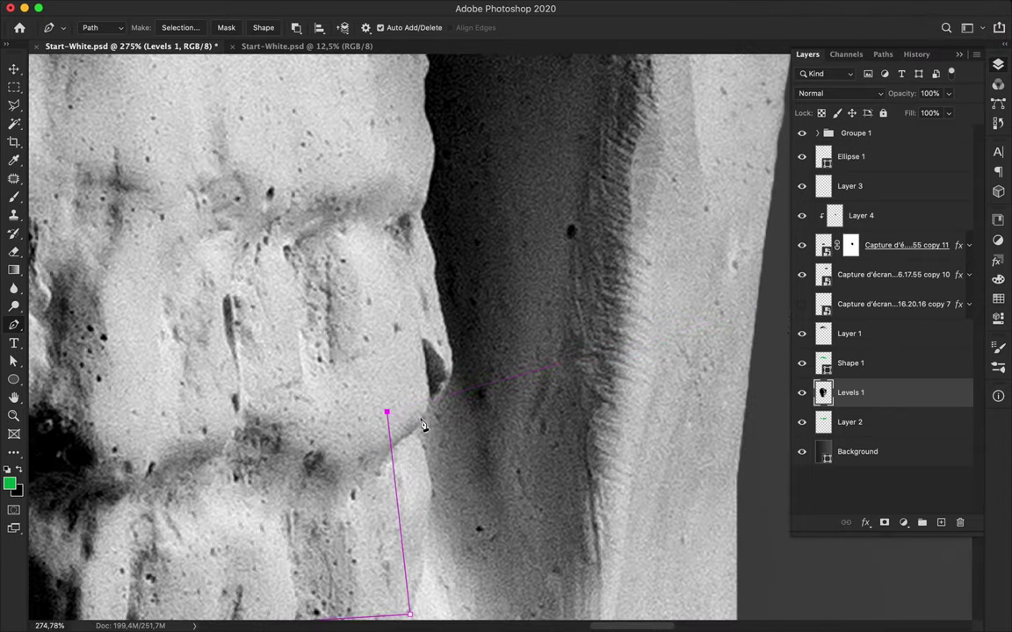
{"action": "scroll", "coordinate": [478, 413], "scroll_direction": "up", "scroll_amount": 3}
{"action": "left_click", "coordinate": [343, 422]}
{"action": "left_click", "coordinate": [363, 374]}
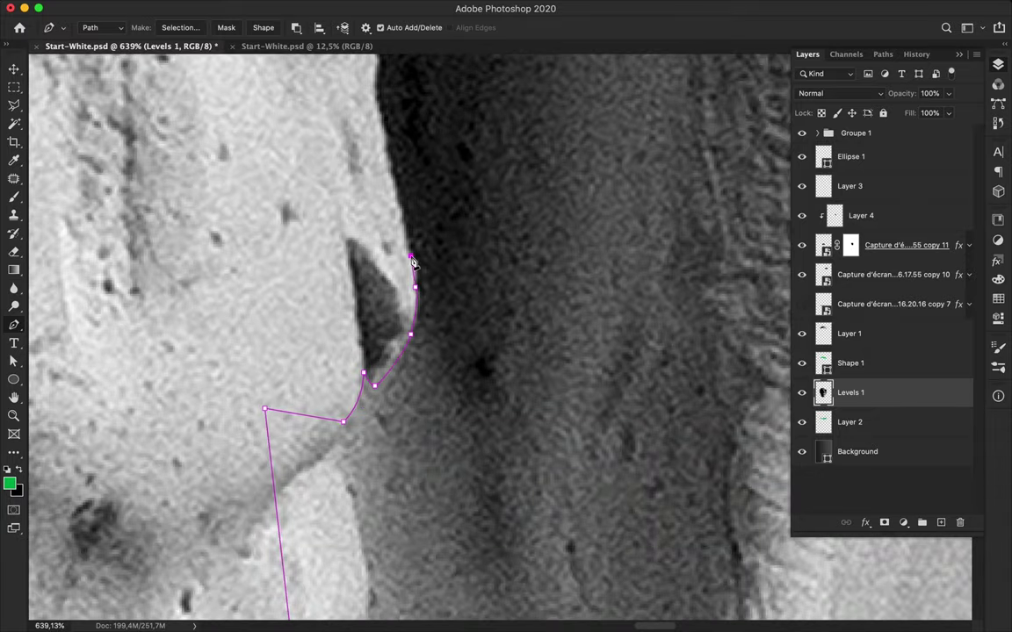
{"action": "left_click", "coordinate": [376, 81]}
- Turn the teeth path into a selection and mask the 'copy 7' toolbar strip with it
{"action": "scroll", "coordinate": [340, 204], "scroll_direction": "up", "scroll_amount": 4}
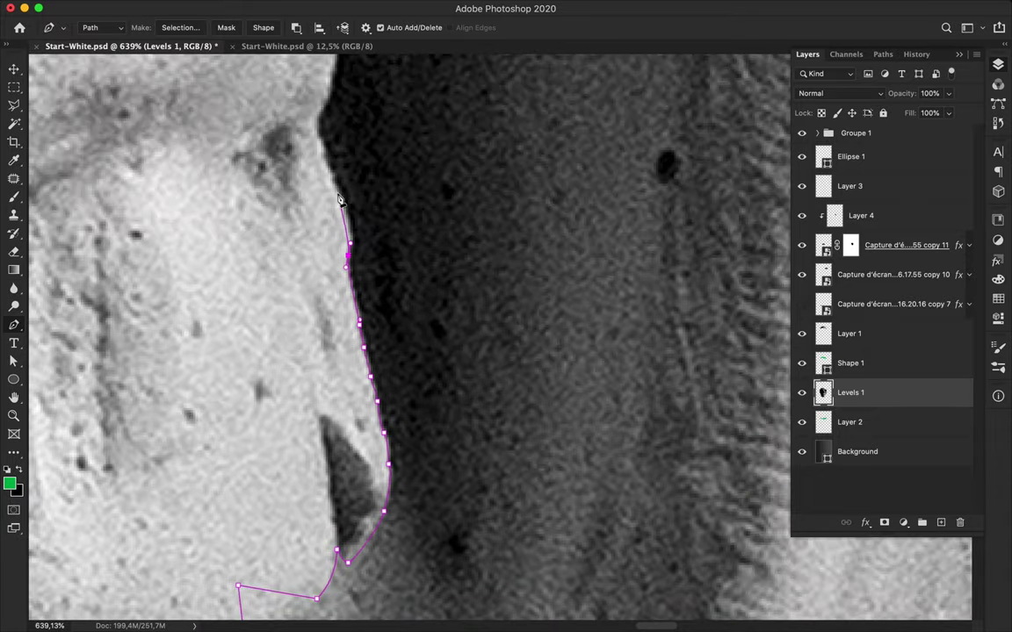
{"action": "scroll", "coordinate": [322, 157], "scroll_direction": "down", "scroll_amount": 5}
{"action": "scroll", "coordinate": [322, 156], "scroll_direction": "down", "scroll_amount": 5}
{"action": "key", "text": "ctrl+Return"}
{"action": "left_click", "coordinate": [889, 304]}
{"action": "left_click", "coordinate": [883, 523]}
- Add a new layer above the toolbar strip, fill it black and clip it to 'copy 7'
{"action": "scroll", "coordinate": [413, 334], "scroll_direction": "down", "scroll_amount": 5}
{"action": "key", "text": "v"}
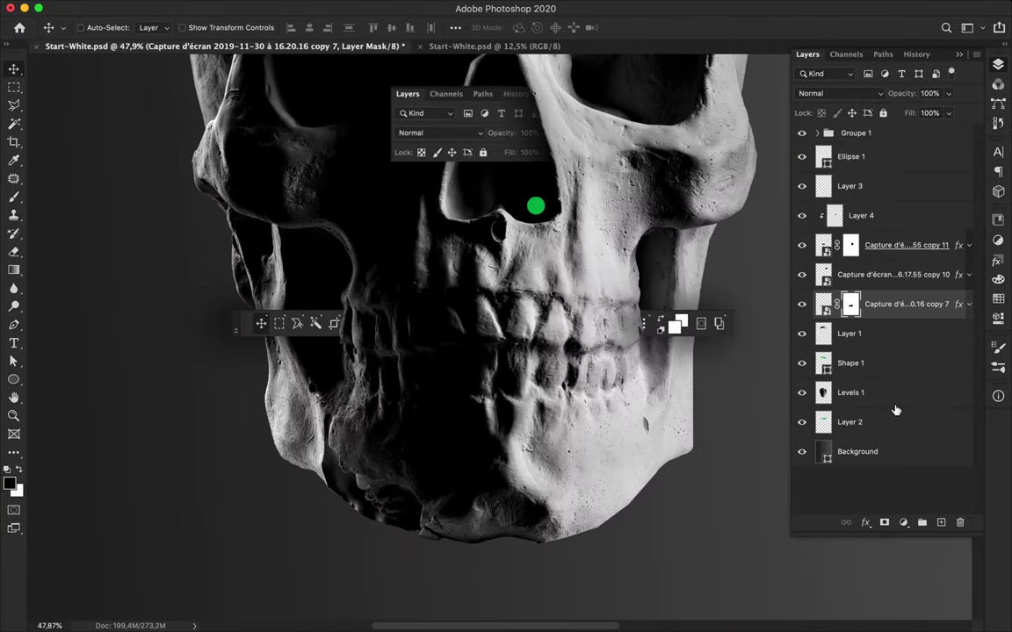
{"action": "left_click", "coordinate": [824, 334]}
{"action": "key", "text": "ctrl+shift+alt+n"}
{"action": "key", "text": "g"}
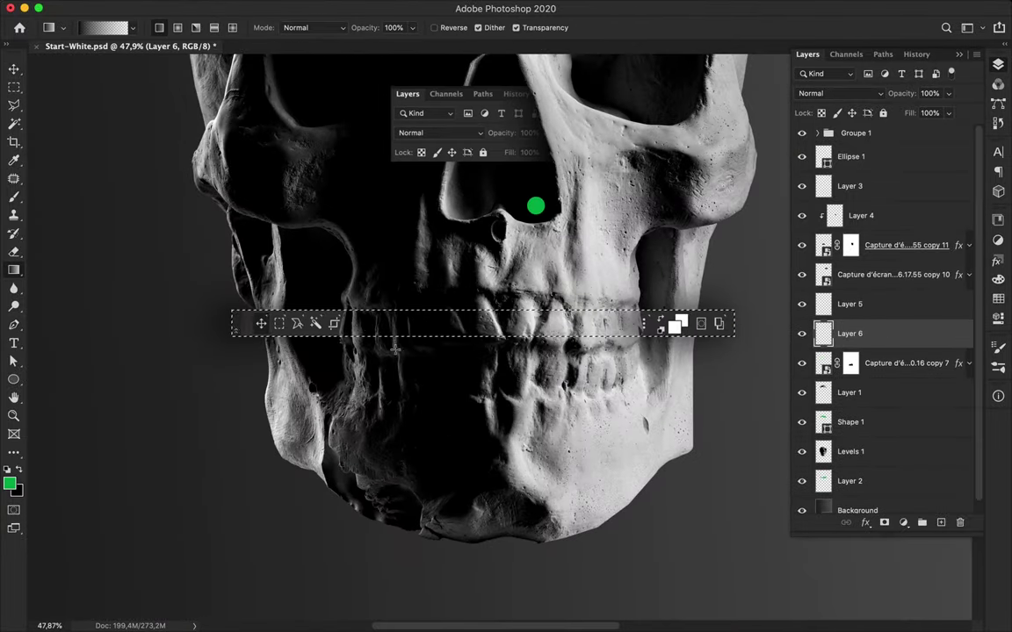
{"action": "key", "text": "ctrl+BackSpace"}
{"action": "key", "text": "e"}
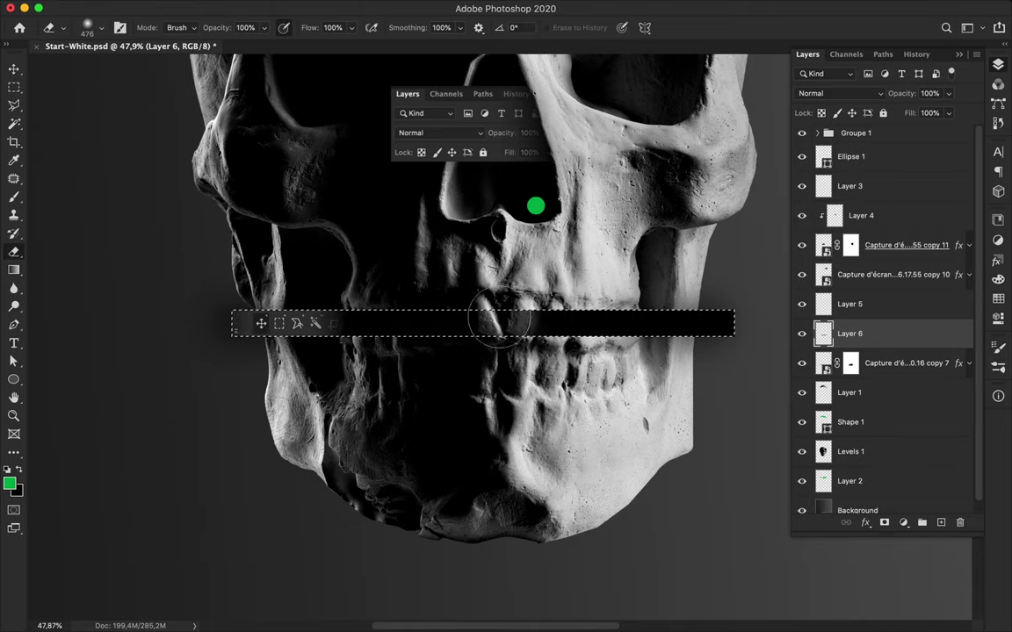
{"action": "key", "text": "ctrl+alt+g"}
{"action": "key", "text": "ctrl+d"}
- Fill a second layer and clip it onto the toolbar strip as gradient shading
{"action": "key", "text": "v"}
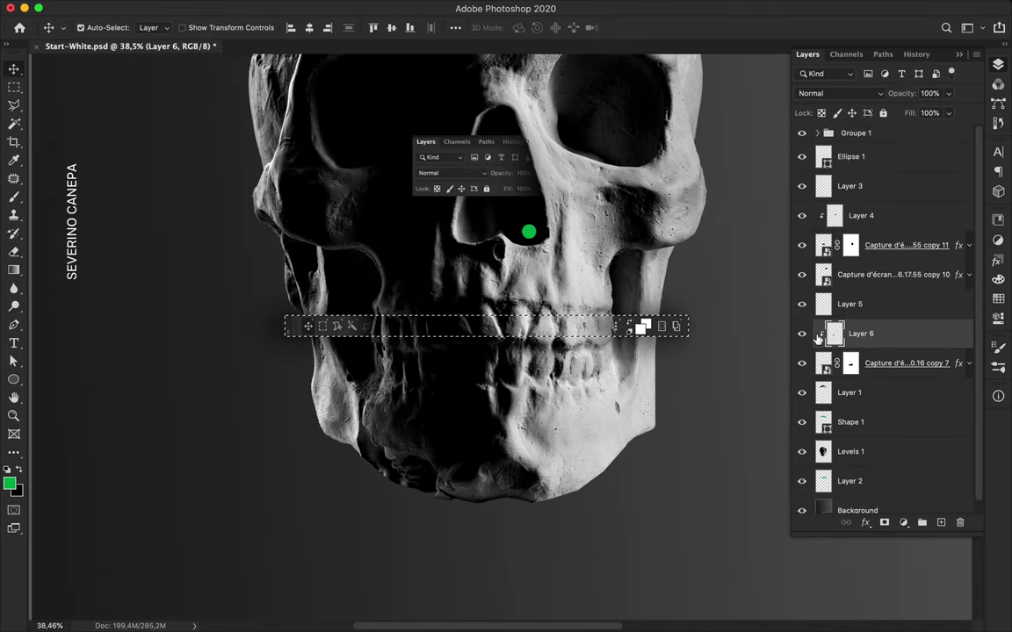
{"action": "key", "text": "g"}
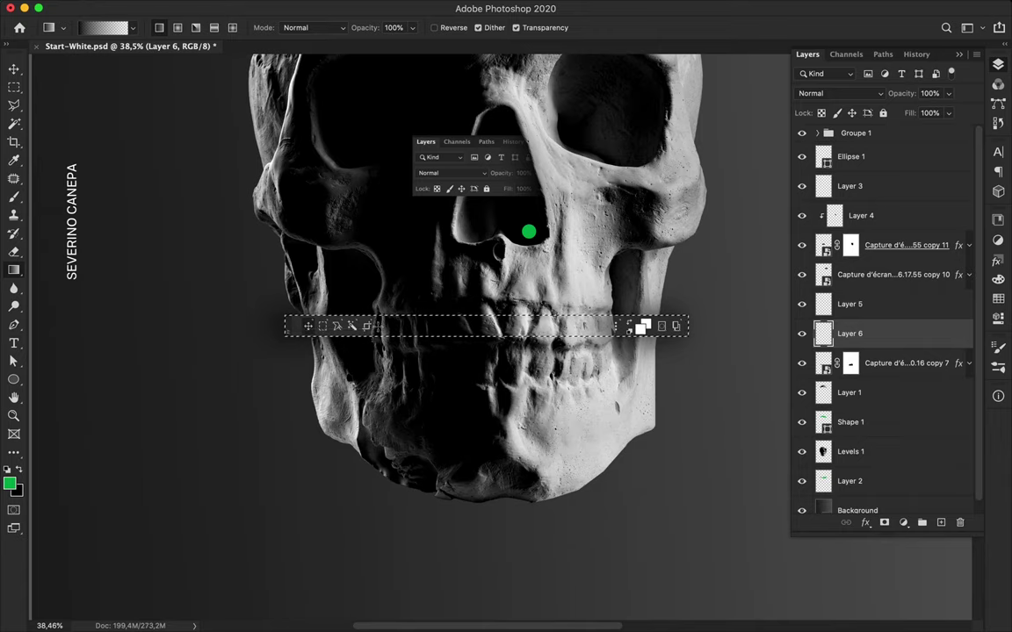
{"action": "key", "text": "ctrl+BackSpace"}
{"action": "key", "text": "ctrl+alt+g"}
{"action": "key", "text": "m"}
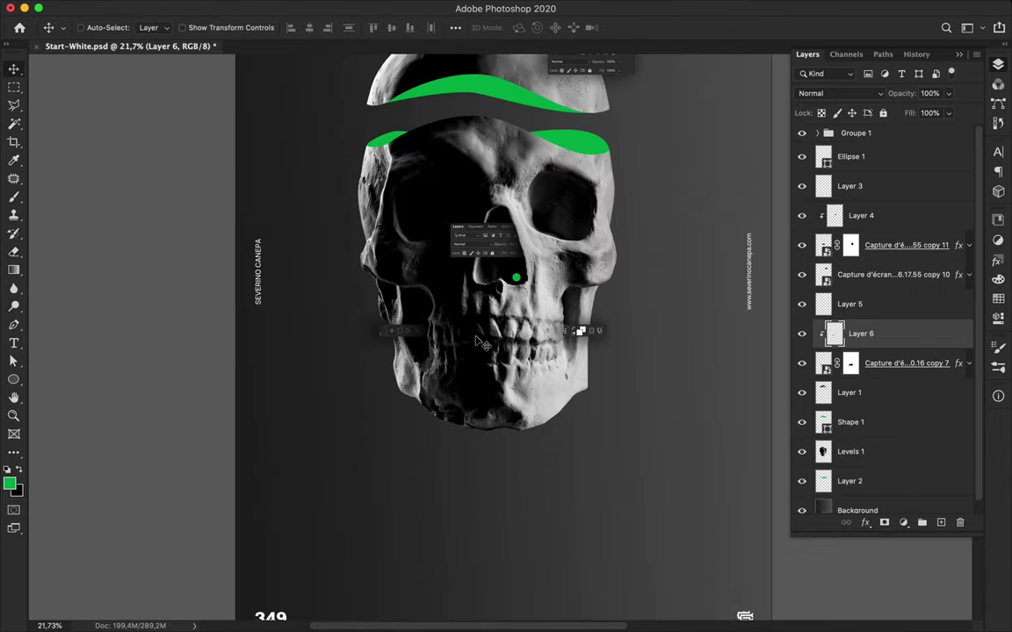
- Fill the eye socket's lower corner green and bring up its Multiply inner shadow (73%, size 250)
{"action": "key", "text": "p"}
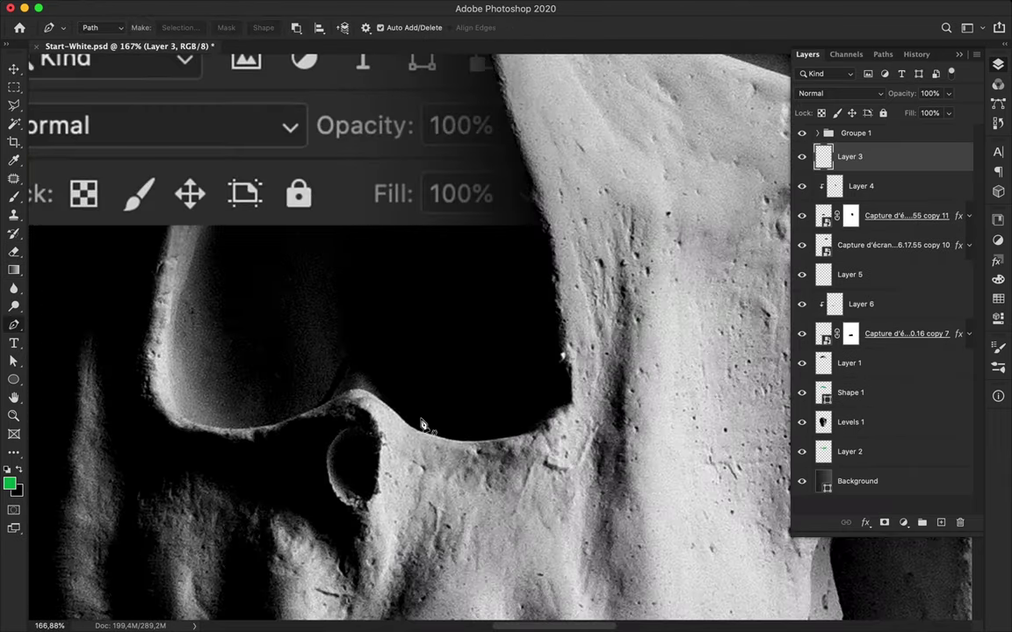
{"action": "scroll", "coordinate": [395, 373], "scroll_direction": "up", "scroll_amount": 5}
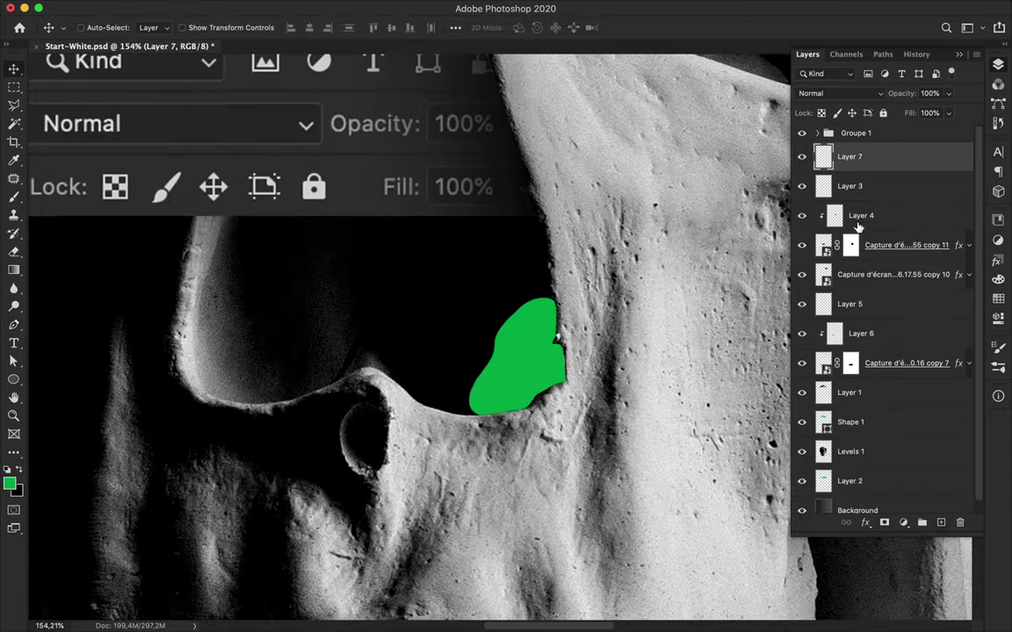
{"action": "key", "text": "g"}
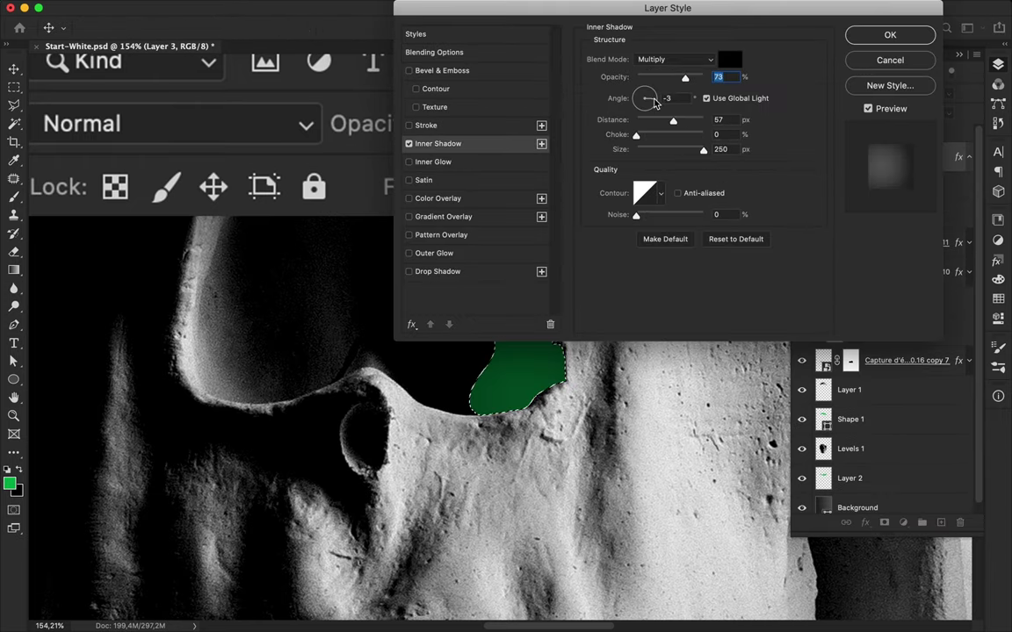
{"action": "left_click_drag", "start_coordinate": [643, 9], "coordinate": [761, 9]}
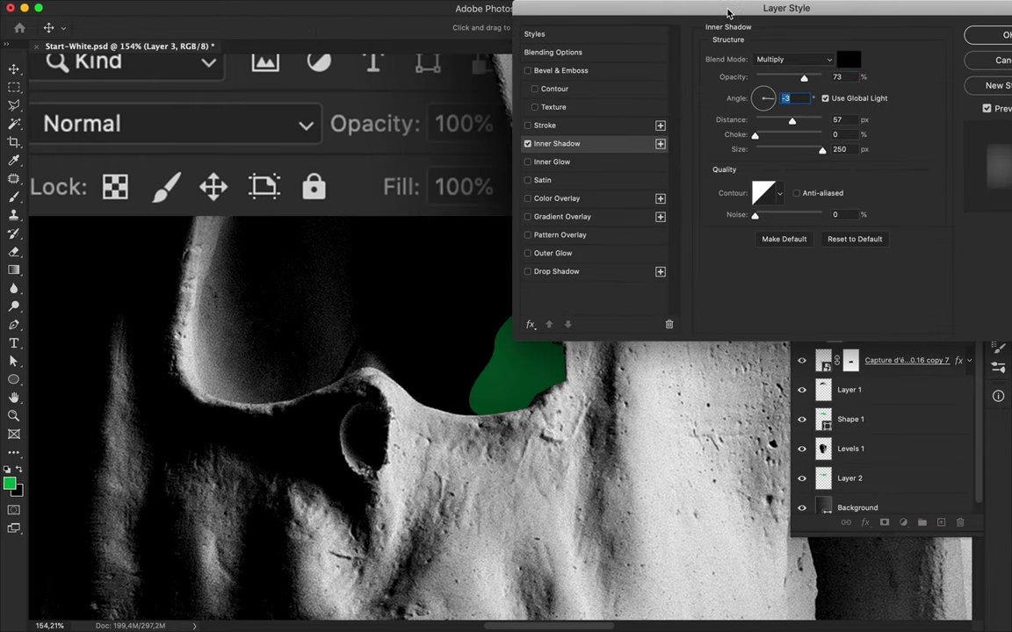
- Apply an Inner Shadow to the eye shape with distance 0, a smaller size, and an adjusted angle
{"action": "type", "text": "100"}
{"action": "left_click", "coordinate": [840, 120]}
{"action": "type", "text": "0"}
{"action": "key", "text": "Tab"}
{"action": "key", "text": "Tab"}
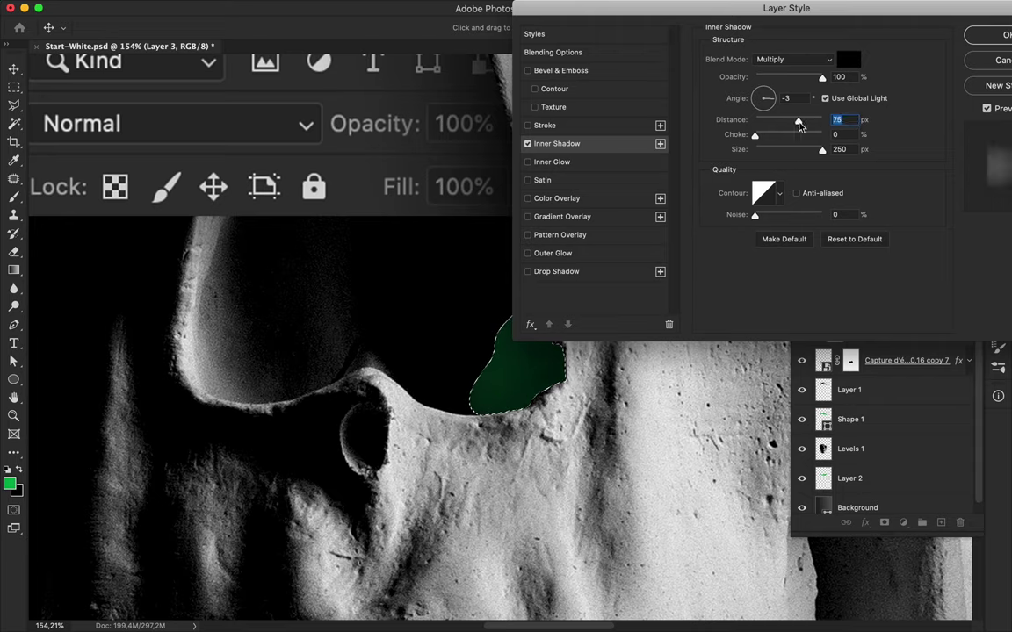
{"action": "type", "text": "136"}
{"action": "left_click", "coordinate": [764, 193]}
{"action": "mouse_move", "coordinate": [750, 253]}
{"action": "left_mouse_down"}
{"action": "mouse_move", "coordinate": [750, 267]}
{"action": "mouse_move", "coordinate": [610, 258]}
{"action": "left_mouse_up"}
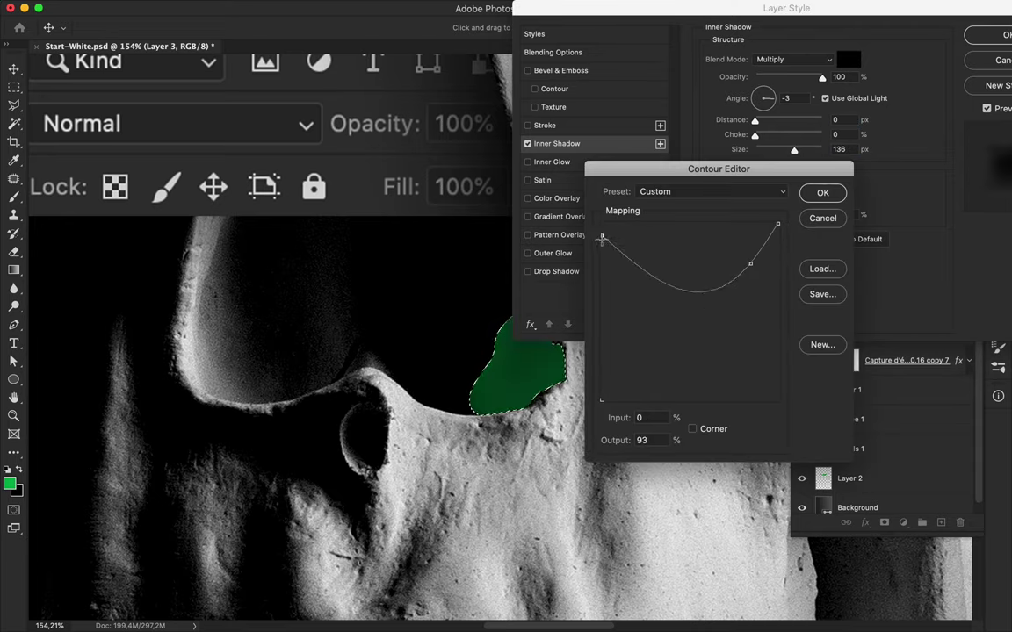
{"action": "left_click", "coordinate": [822, 218]}
{"action": "left_click_drag", "start_coordinate": [768, 102], "coordinate": [772, 100]}
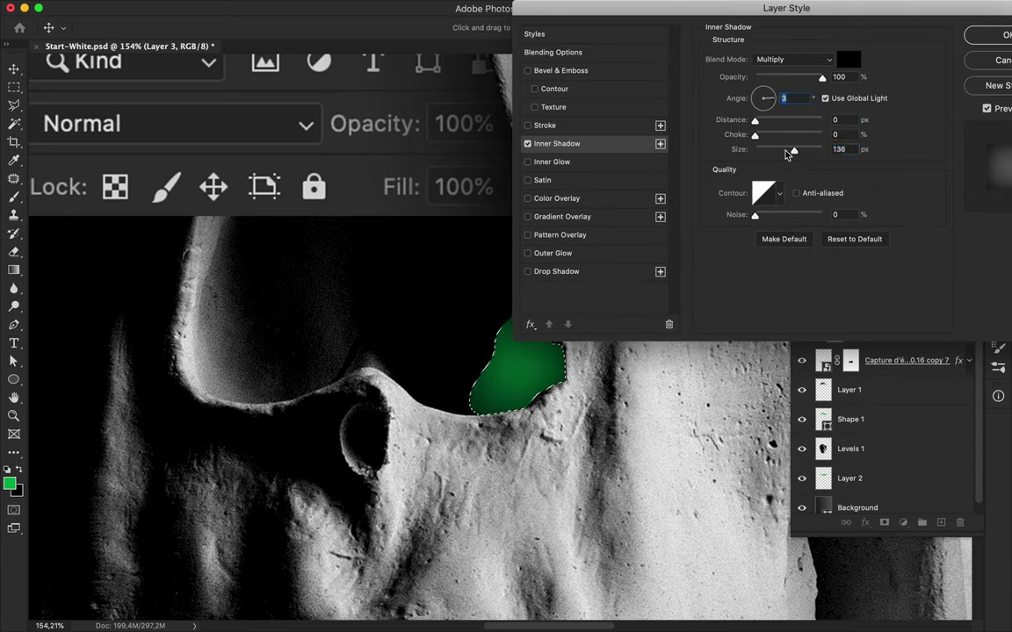
{"action": "left_click_drag", "start_coordinate": [794, 150], "coordinate": [778, 150]}
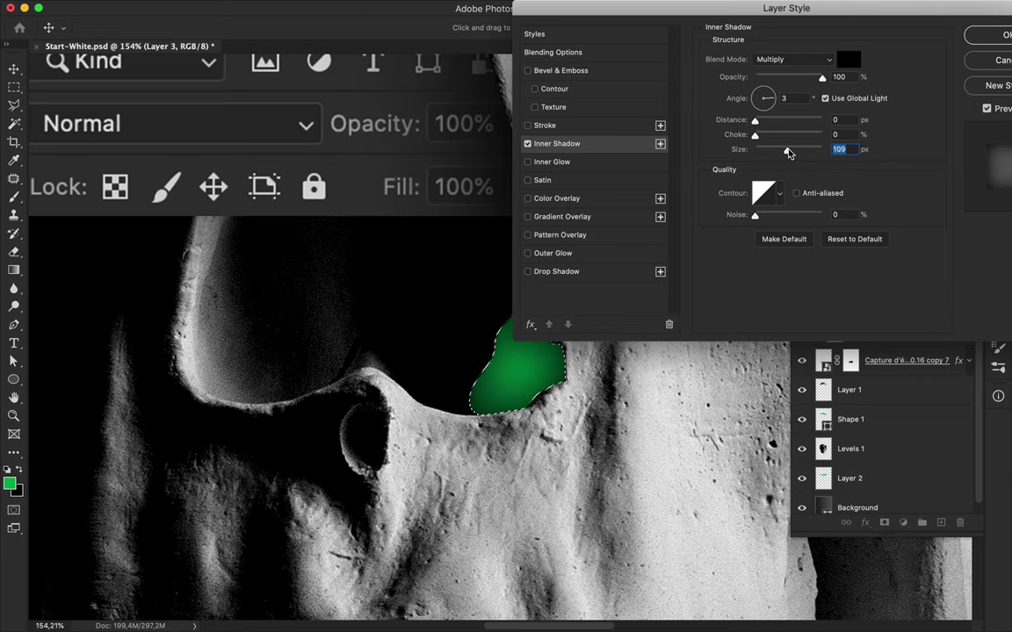
{"action": "left_click", "coordinate": [1005, 40]}
- Add a blank layer, deselect, and give the eye-socket shape Bevel & Emboss size 95
{"action": "key", "text": "ctrl+shift+alt+n"}
{"action": "key", "text": "e"}
{"action": "key", "text": "ctrl+d"}
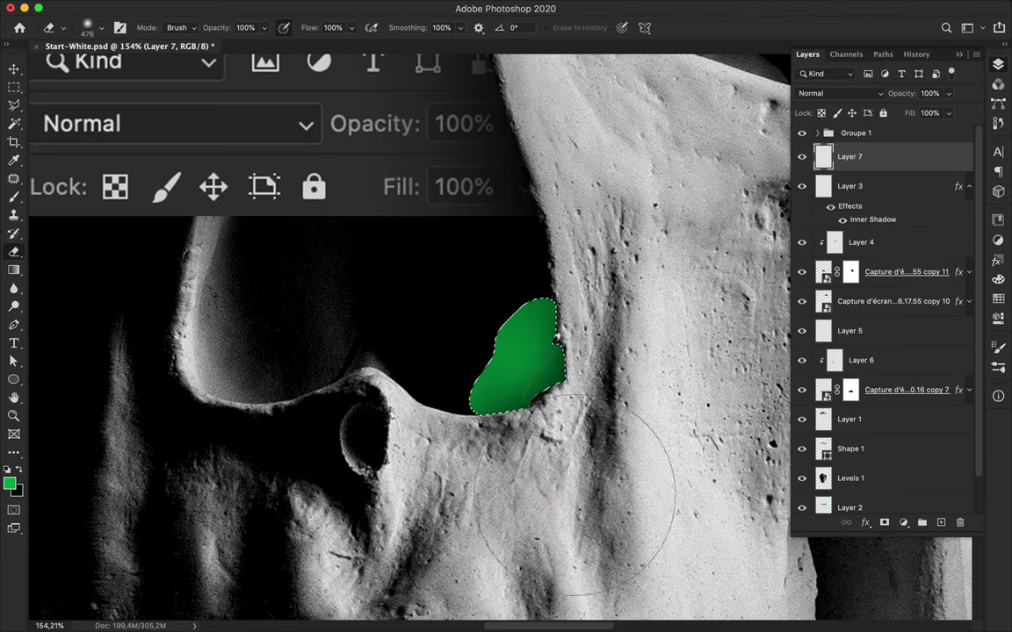
{"action": "key", "text": "v"}
{"action": "left_click", "coordinate": [913, 186]}
{"action": "double_click", "coordinate": [917, 189]}
{"action": "left_click", "coordinate": [510, 70]}
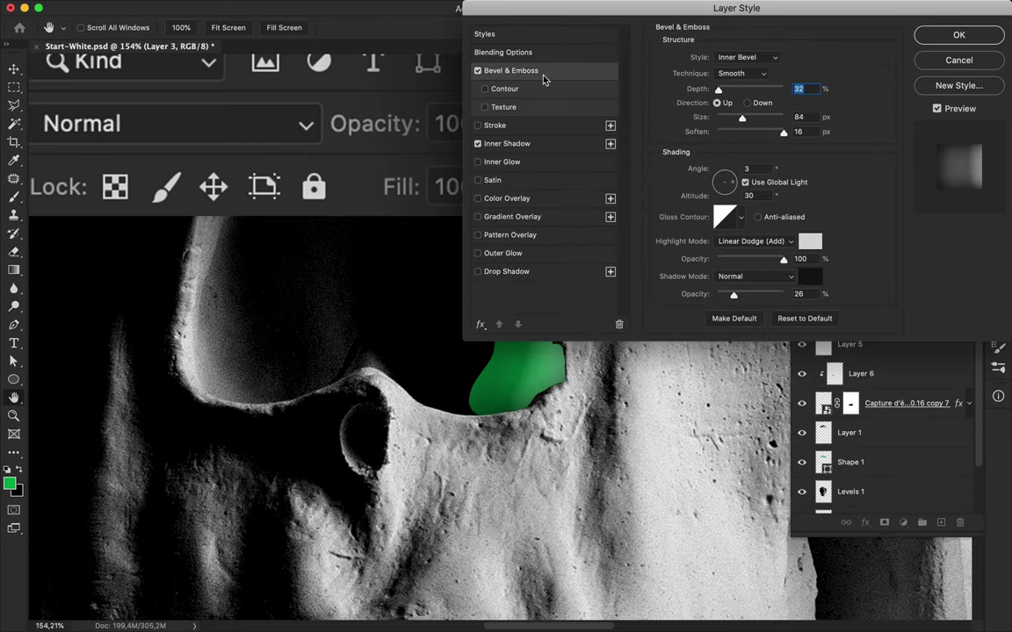
{"action": "left_click_drag", "start_coordinate": [736, 118], "coordinate": [747, 118]}
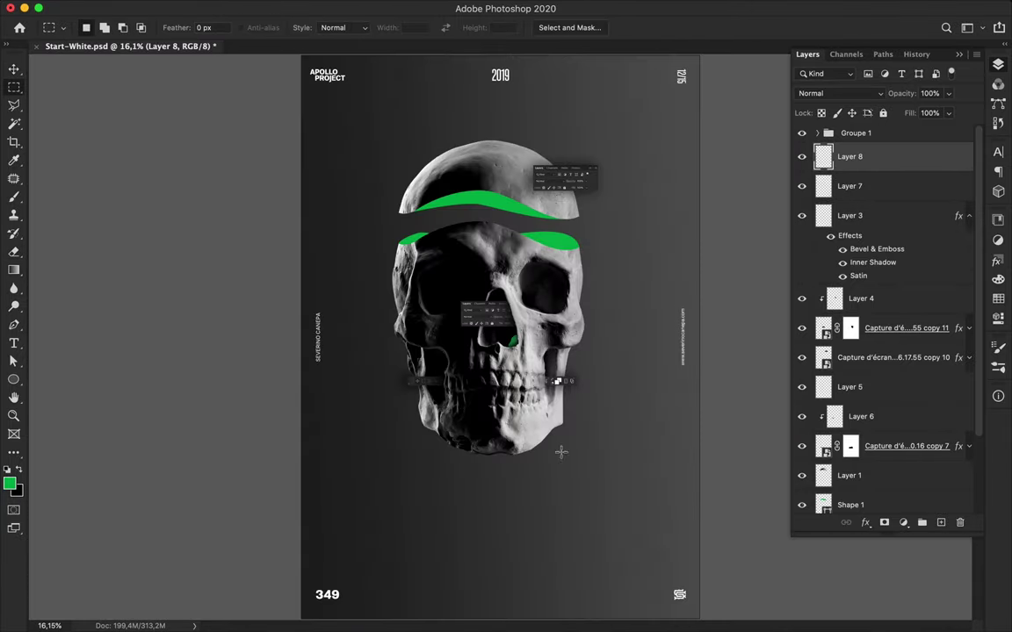
- Duplicate Shape 1 and Layer 2, then Gaussian-blur the Shape 1 copy by 36 px
{"action": "scroll", "coordinate": [517, 430], "scroll_direction": "up", "scroll_amount": 2}
{"action": "key", "text": "v"}
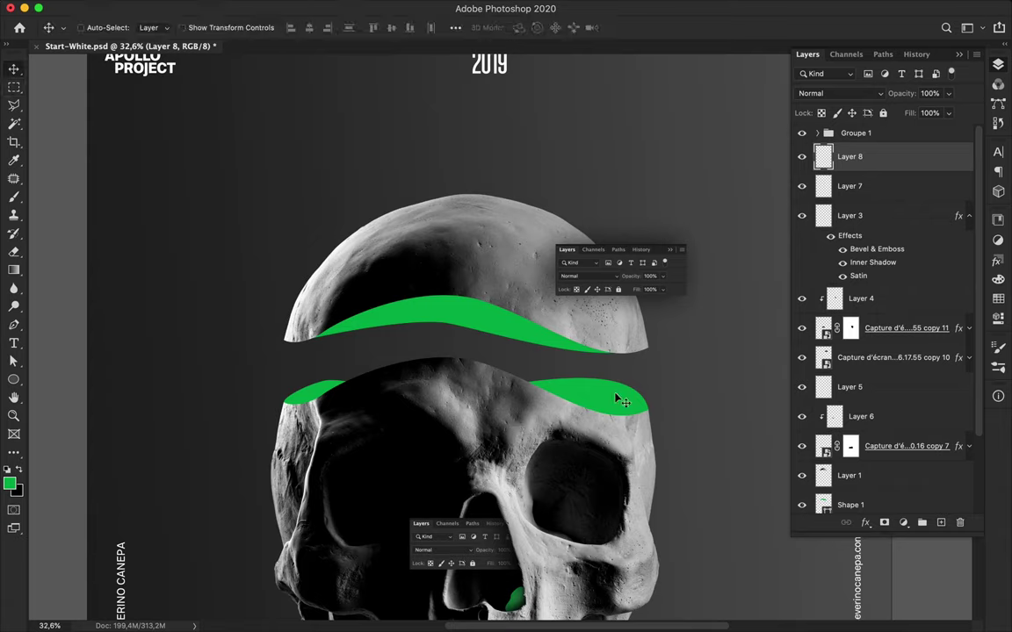
{"action": "left_click", "coordinate": [615, 397]}
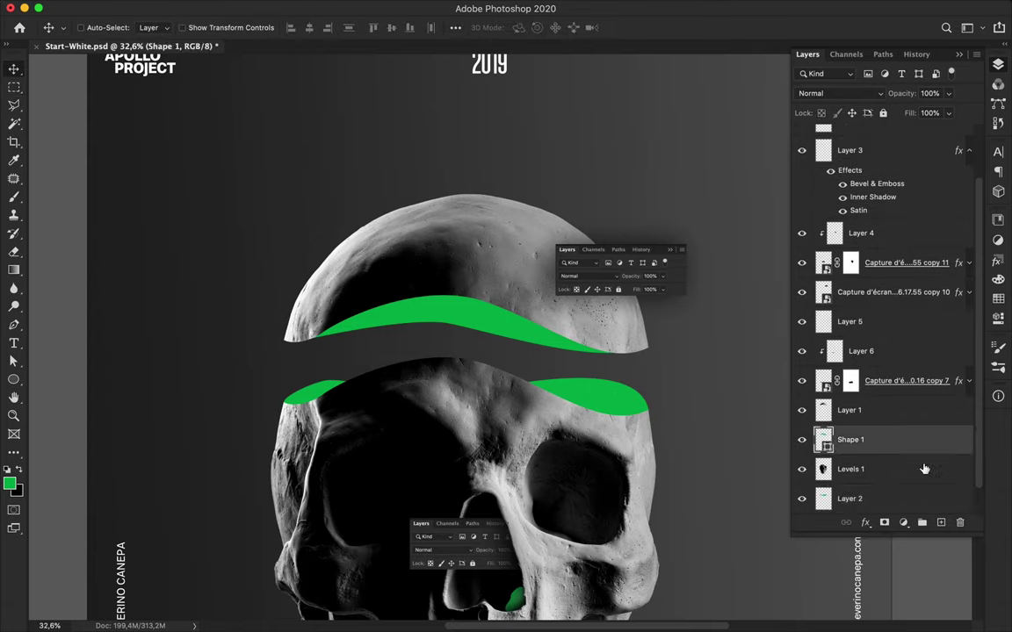
{"action": "key", "text": "ctrl+j"}
{"action": "left_click", "coordinate": [914, 466]}
{"action": "key", "text": "ctrl+j"}
{"action": "left_click", "coordinate": [867, 418]}
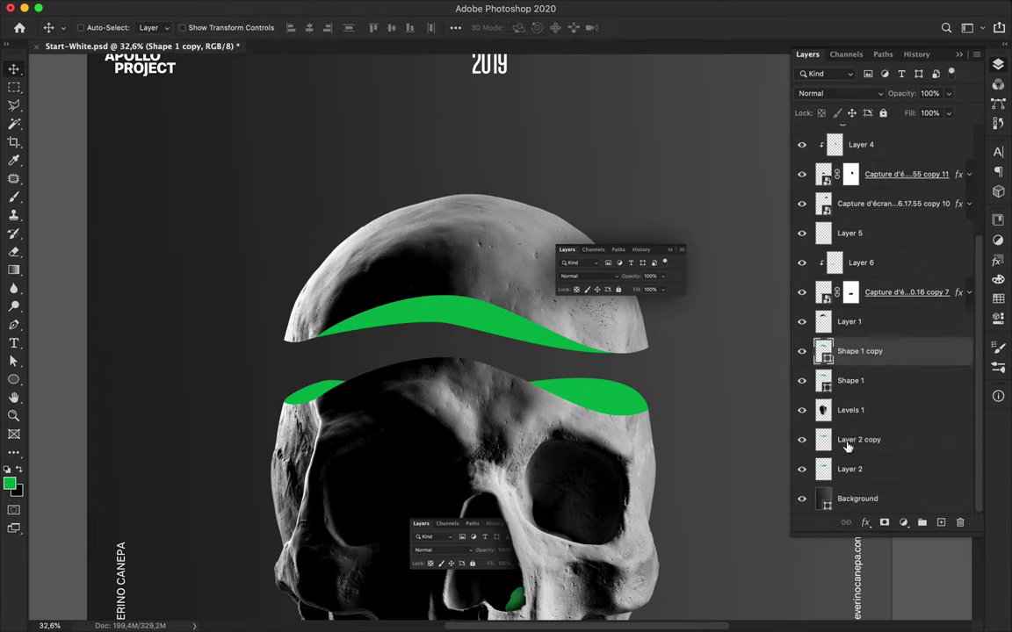
{"action": "left_click", "coordinate": [329, 9]}
{"action": "left_click", "coordinate": [582, 226]}
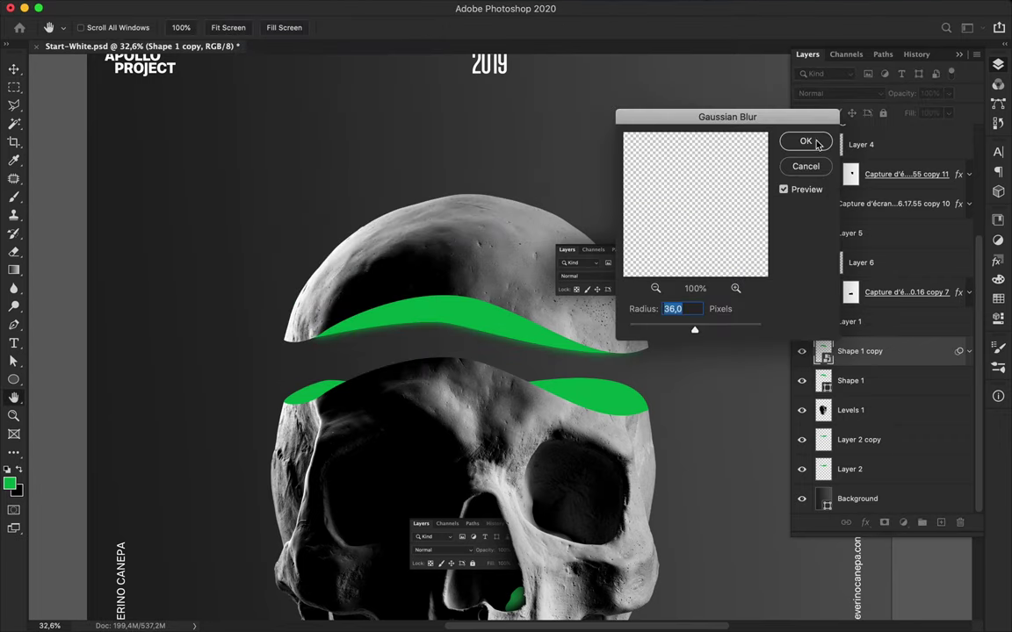
{"action": "left_click", "coordinate": [805, 142]}
- Duplicate Layer 2 copy and set it to Linear Dodge (Add) at 66% fill
{"action": "left_click", "coordinate": [857, 479]}
{"action": "key", "text": "ctrl+j"}
{"action": "left_click", "coordinate": [839, 93]}
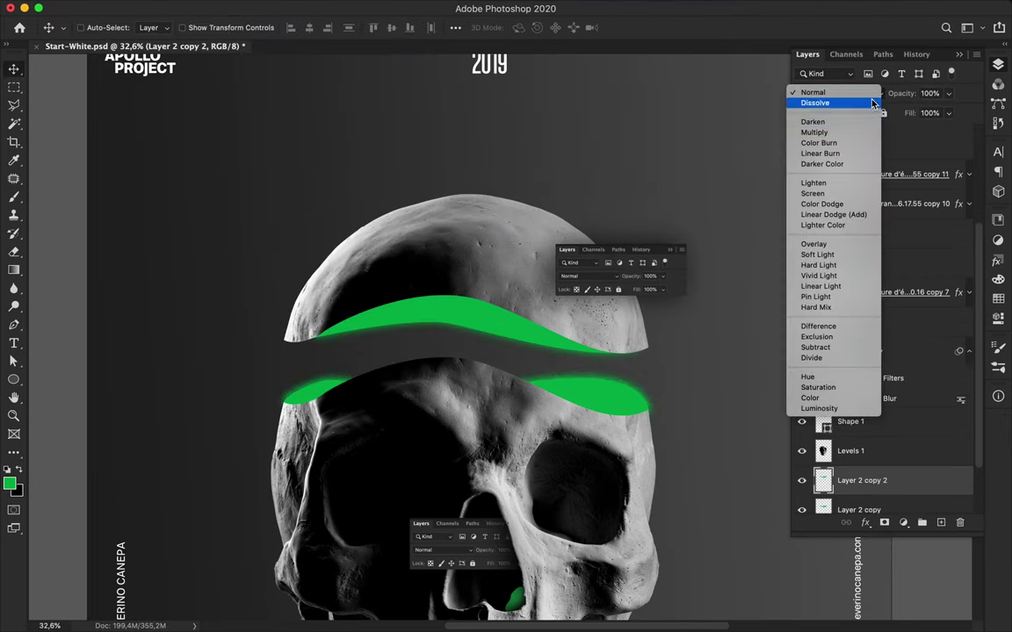
{"action": "left_click", "coordinate": [833, 214]}
{"action": "left_click_drag", "start_coordinate": [947, 112], "coordinate": [927, 132]}
- Switch the blurred band copy to Color Dodge and reduce its fill to 43%
{"action": "left_click", "coordinate": [479, 328]}
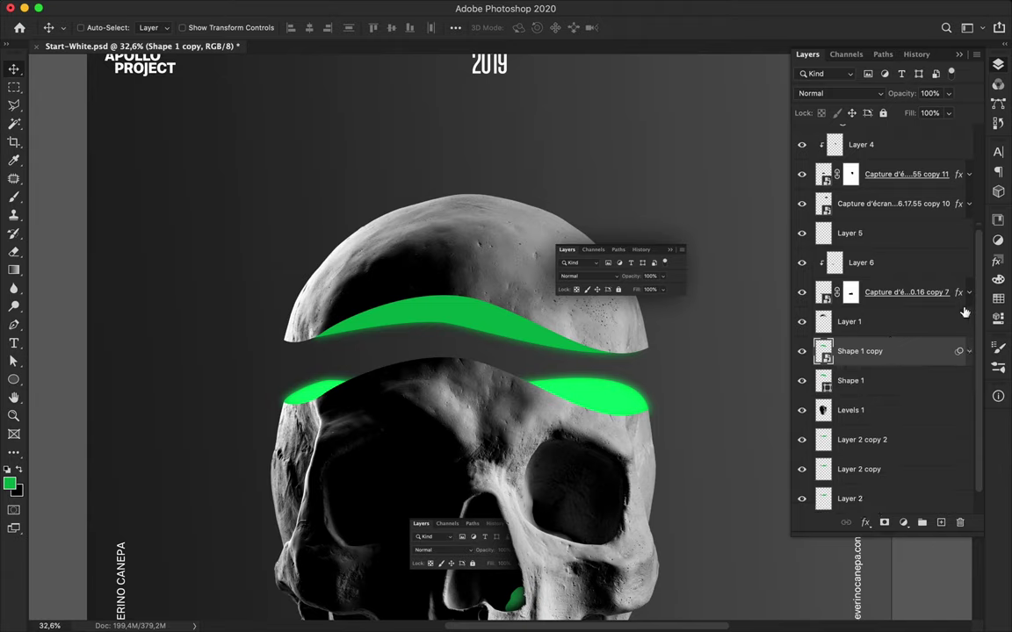
{"action": "scroll", "coordinate": [897, 424], "scroll_direction": "down", "scroll_amount": 1}
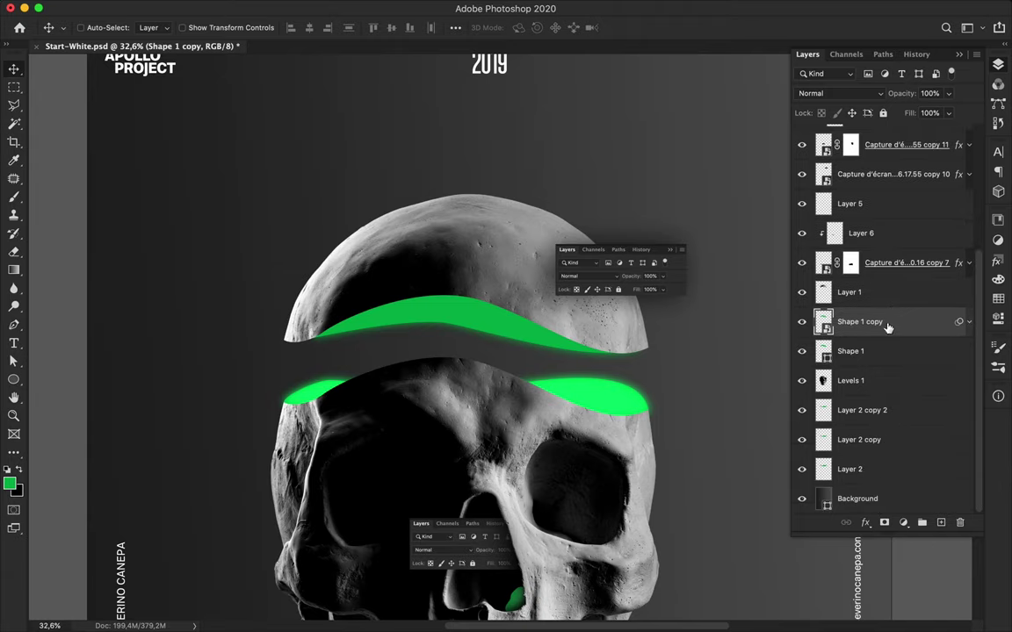
{"action": "left_click", "coordinate": [882, 93]}
{"action": "left_click", "coordinate": [826, 94]}
{"action": "left_click", "coordinate": [843, 93]}
{"action": "left_click", "coordinate": [826, 93]}
{"action": "left_click_drag", "start_coordinate": [948, 112], "coordinate": [935, 131]}
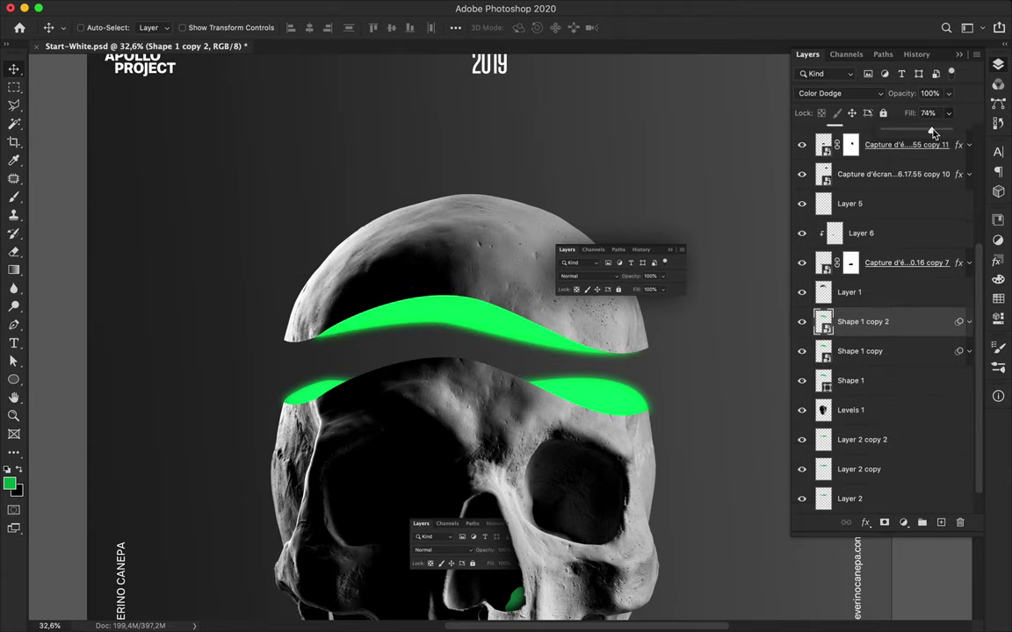
{"action": "scroll", "coordinate": [678, 321], "scroll_direction": "down", "scroll_amount": 3}
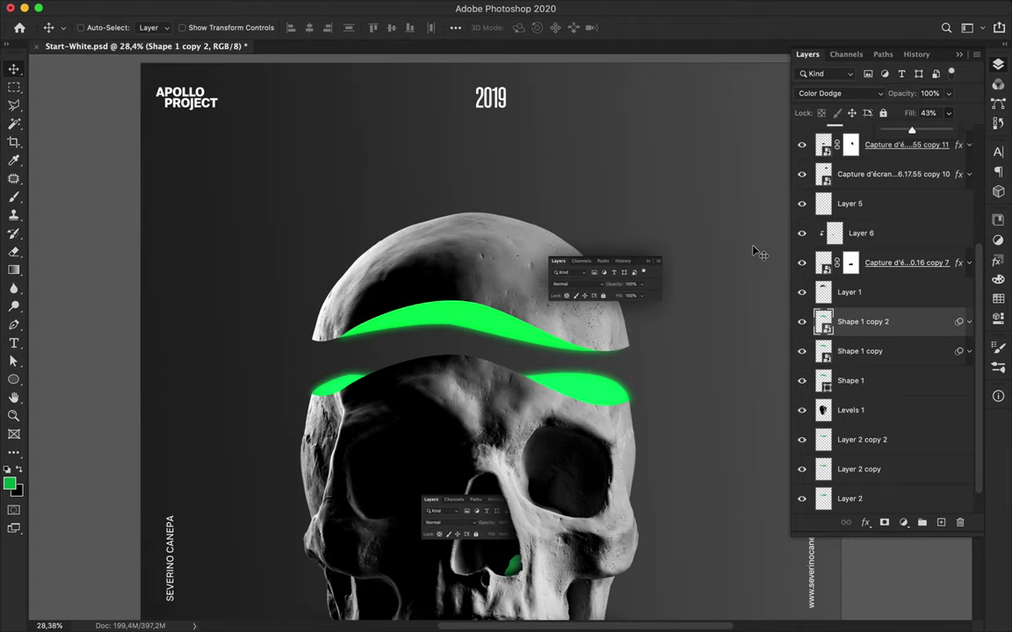
{"action": "left_click", "coordinate": [879, 408]}
- Brush a soft green glow across the lower skull's top on Layer 9, blended Linear Dodge (Add)
{"action": "key", "text": "b"}
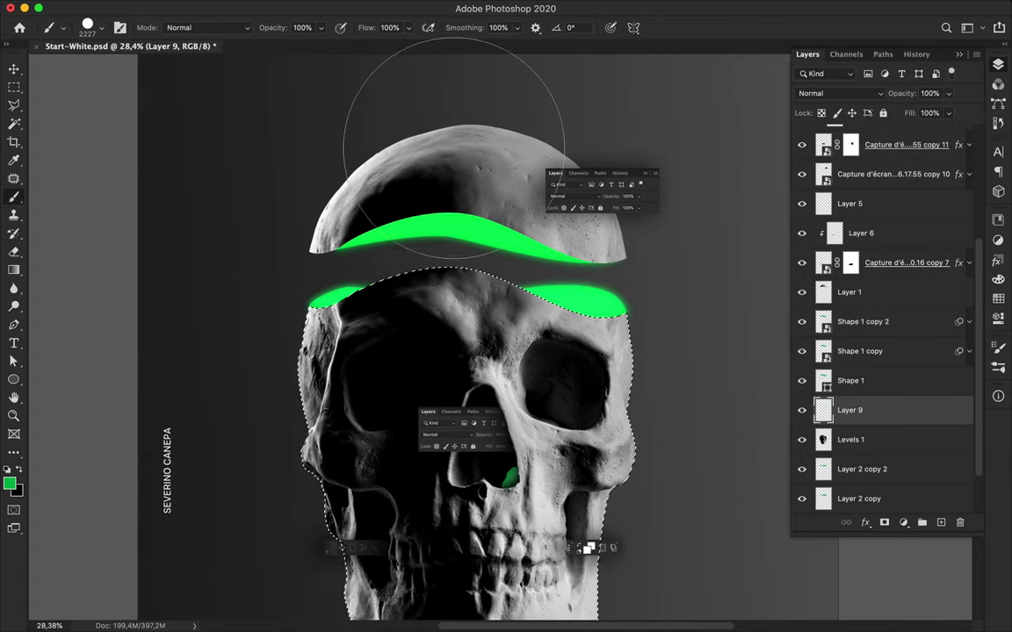
{"action": "left_click_drag", "start_coordinate": [305, 147], "coordinate": [656, 170]}
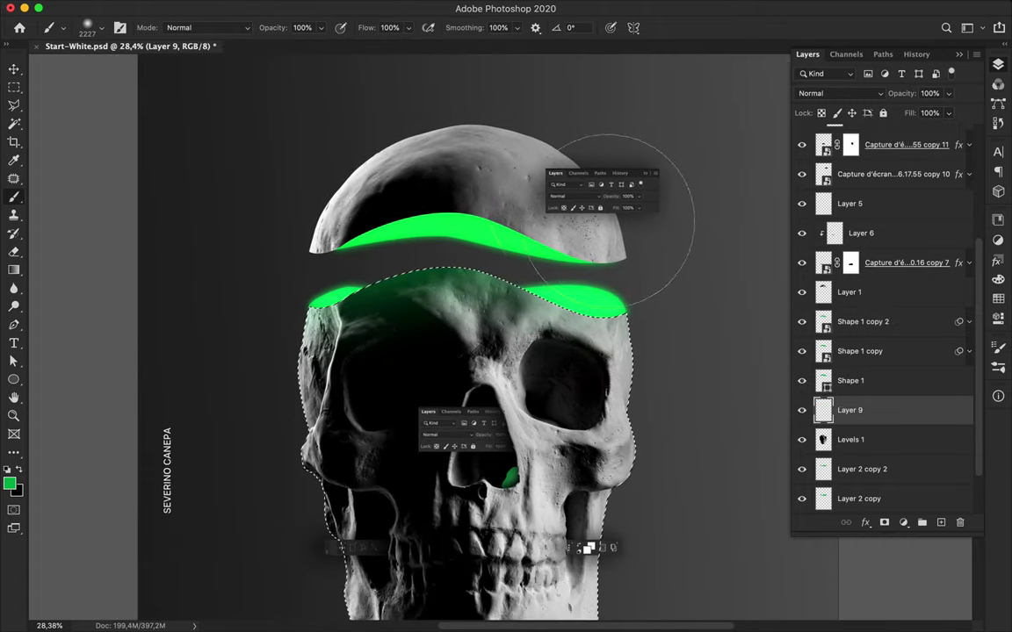
{"action": "key", "text": "v"}
{"action": "key", "text": "ctrl+d"}
{"action": "left_click", "coordinate": [841, 93]}
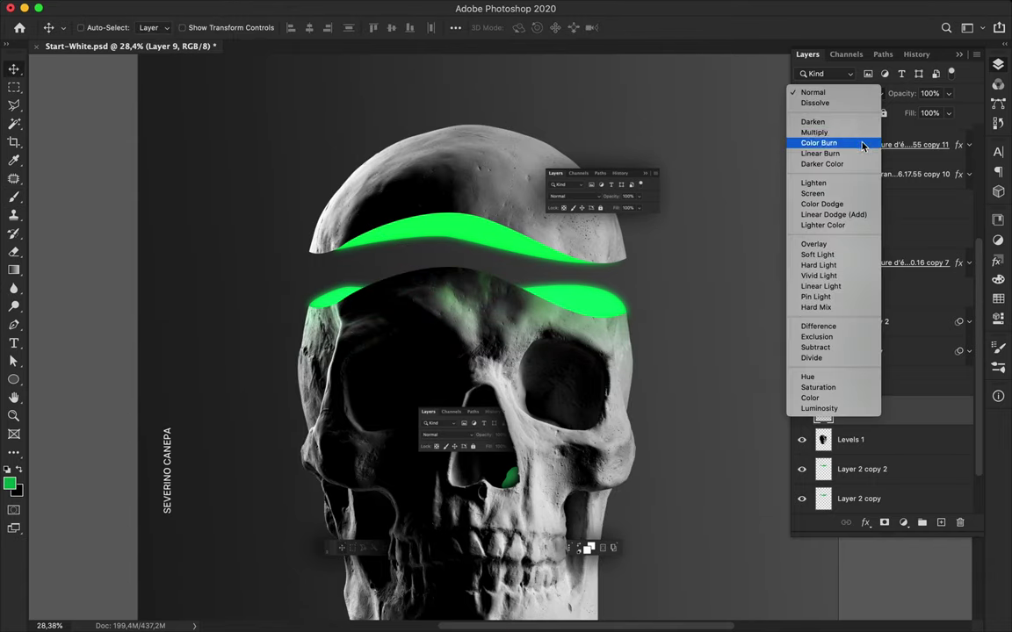
{"action": "left_click", "coordinate": [843, 215]}
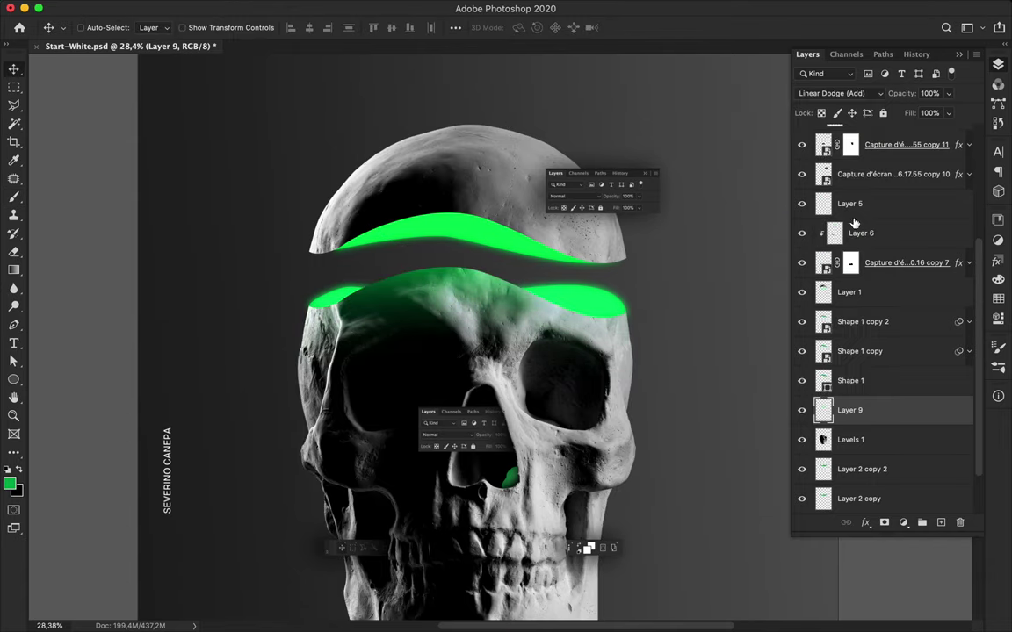
{"action": "scroll", "coordinate": [501, 335], "scroll_direction": "down", "scroll_amount": 1}
{"action": "left_click", "coordinate": [848, 291]}
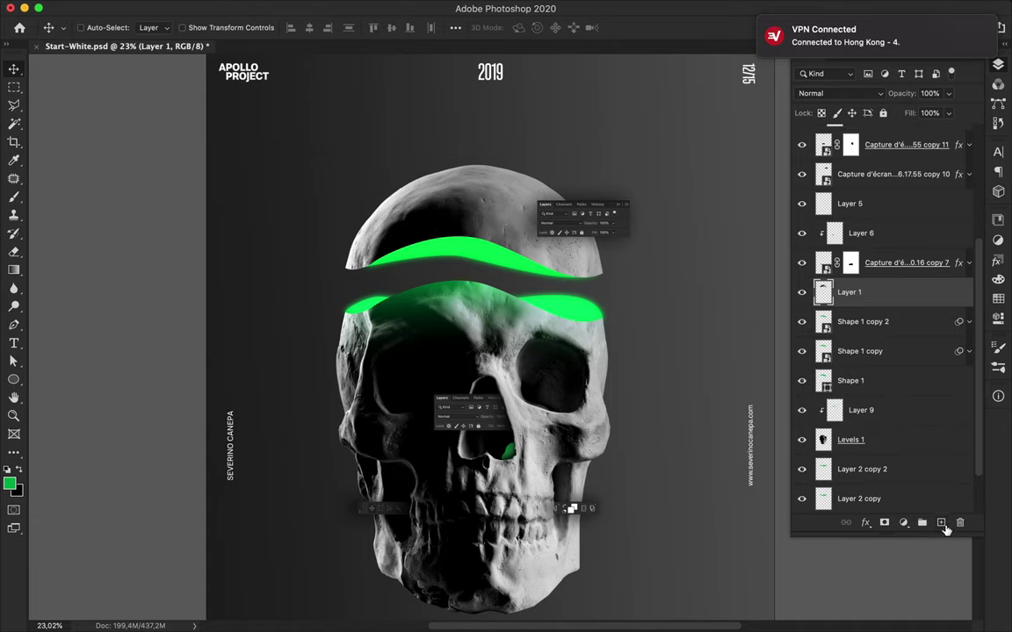
- Paint a green glow over the skull cap on Layer 10, blended Linear Dodge (Add)
{"action": "left_click", "coordinate": [941, 522]}
{"action": "key", "text": "b"}
{"action": "left_click_drag", "start_coordinate": [378, 334], "coordinate": [448, 299]}
{"action": "key", "text": "ctrl+z"}
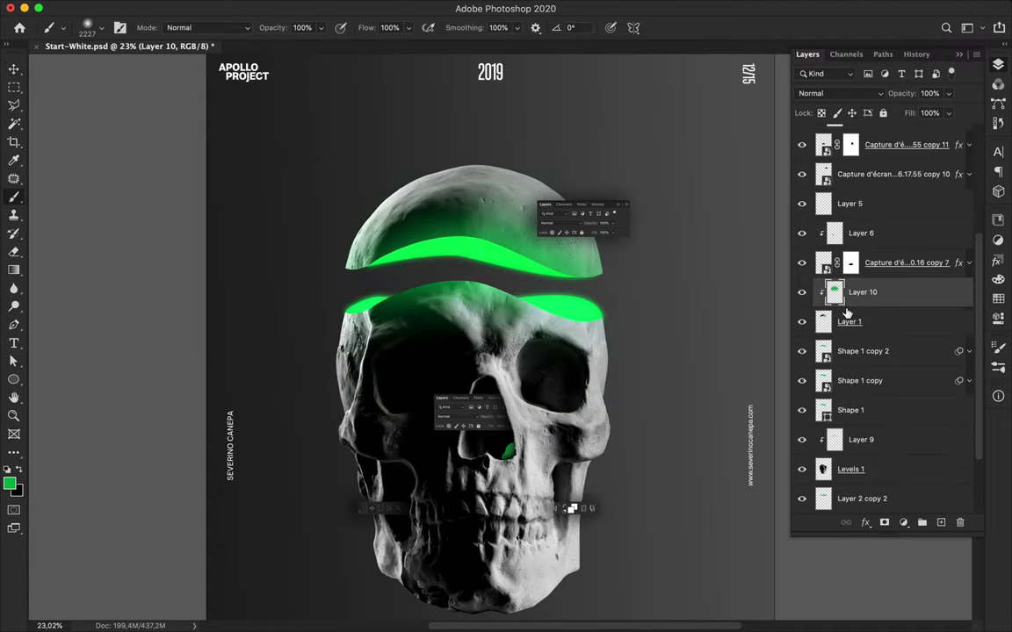
{"action": "left_click", "coordinate": [841, 93]}
{"action": "left_click", "coordinate": [830, 216]}
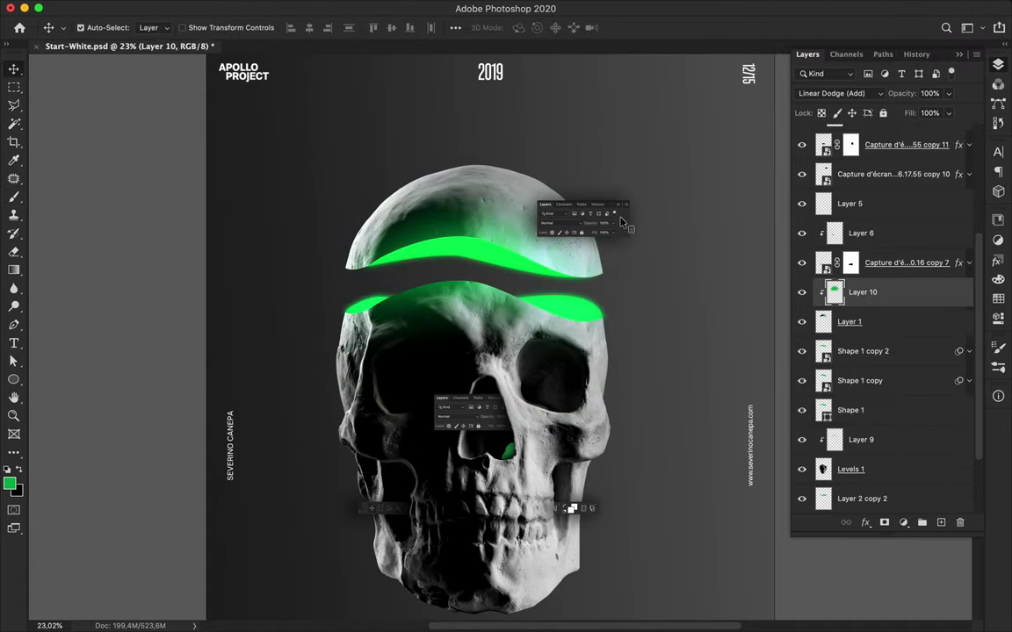
- Create a black shadow layer and soften it with Gaussian Blur
{"action": "key", "text": "ctrl+j"}
{"action": "key", "text": "ctrl+bracketleft"}
{"action": "key", "text": "v"}
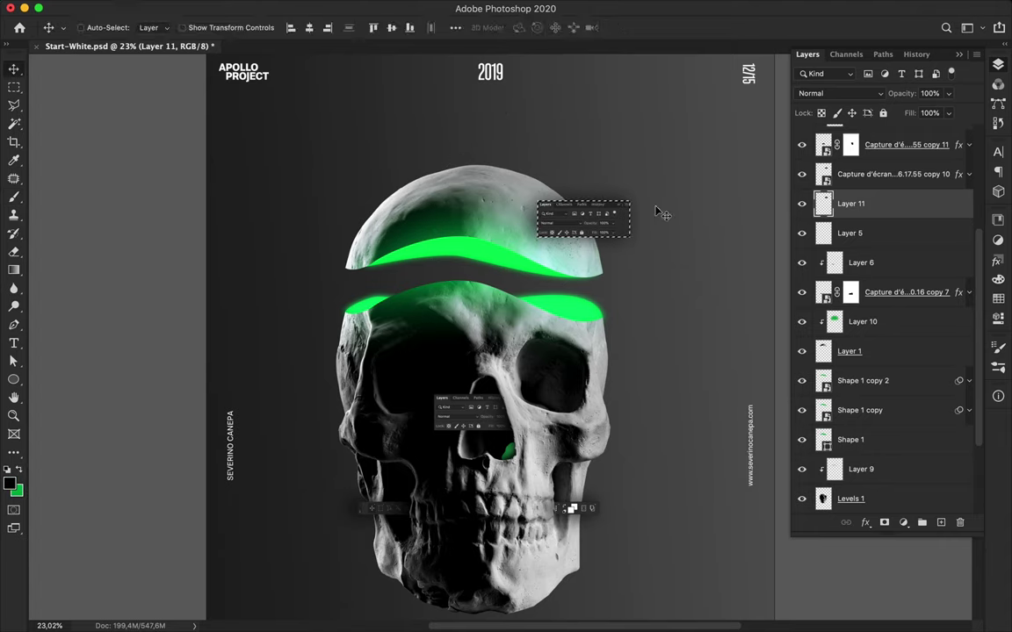
{"action": "left_click", "coordinate": [360, 7]}
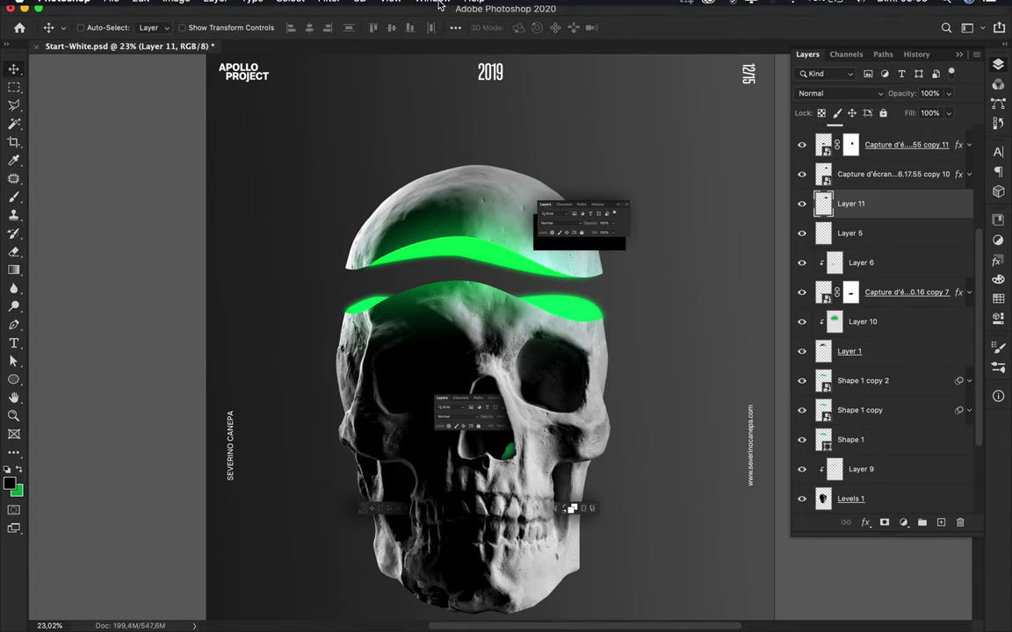
{"action": "left_click", "coordinate": [328, 7]}
{"action": "left_click", "coordinate": [585, 228]}
{"action": "key", "text": "Return"}
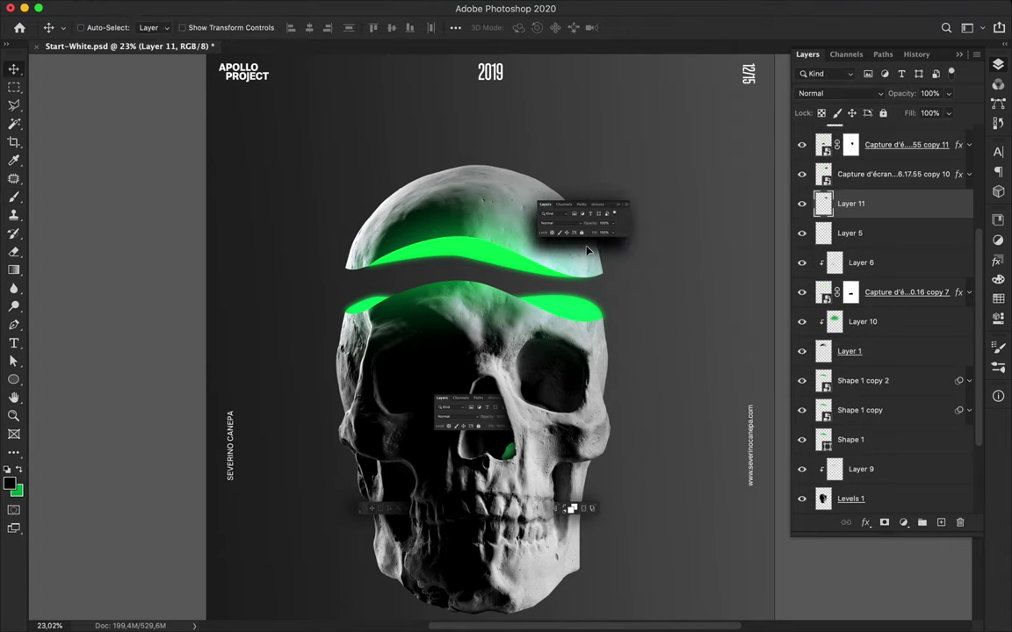
- Warp the blurred shadow to curve along the cap and move Layer 11 below Shape 1
{"action": "key", "text": "ctrl+t"}
{"action": "right_click", "coordinate": [526, 218]}
{"action": "left_click", "coordinate": [555, 332]}
{"action": "scroll", "coordinate": [501, 336], "scroll_direction": "up", "scroll_amount": 3}
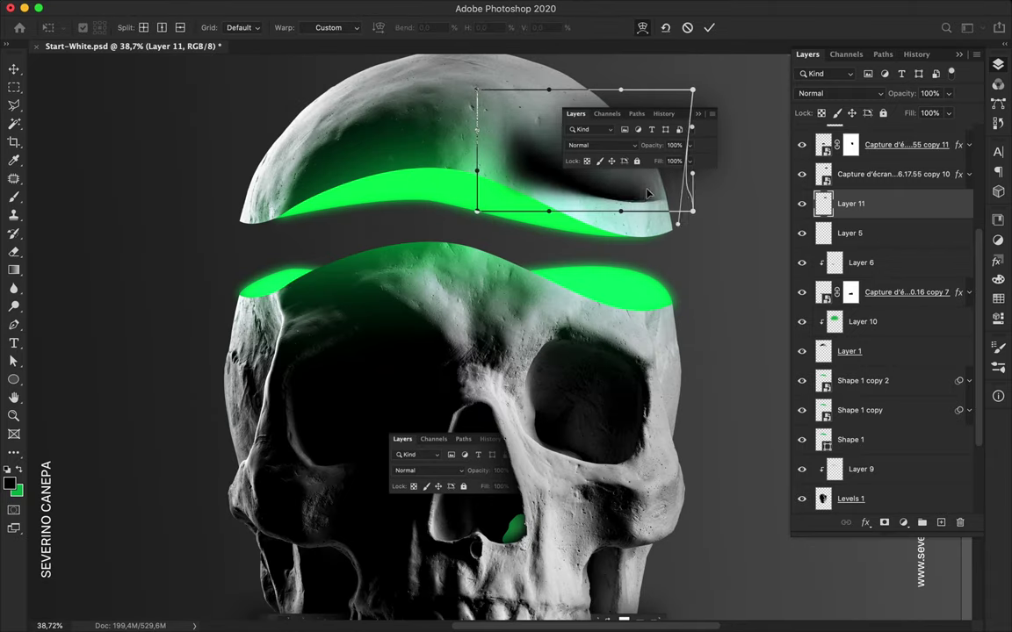
{"action": "left_click_drag", "start_coordinate": [693, 98], "coordinate": [694, 118]}
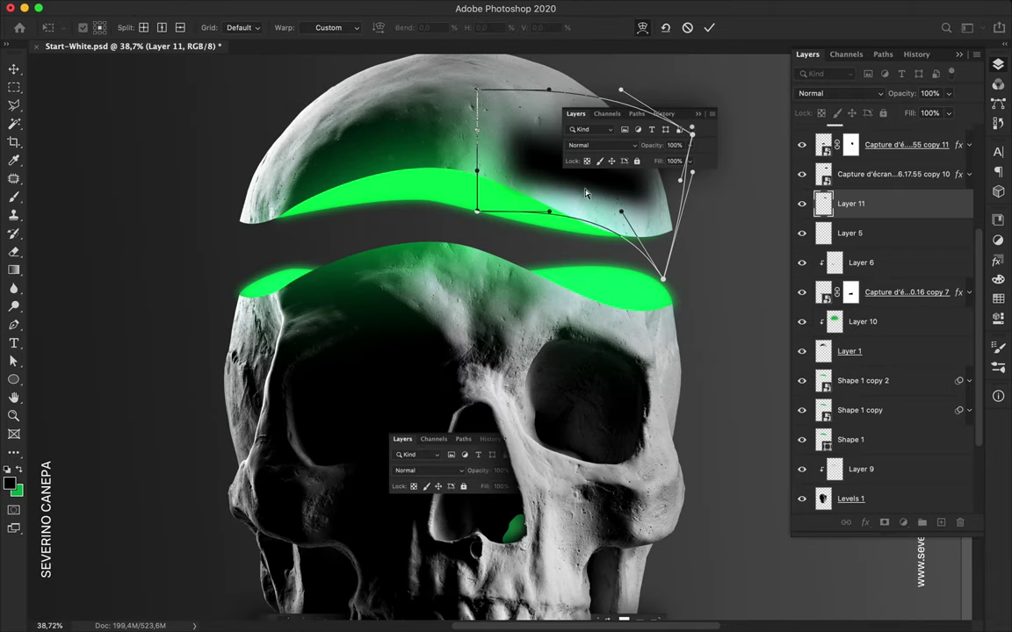
{"action": "key", "text": "Return"}
{"action": "left_click_drag", "start_coordinate": [850, 203], "coordinate": [885, 463]}
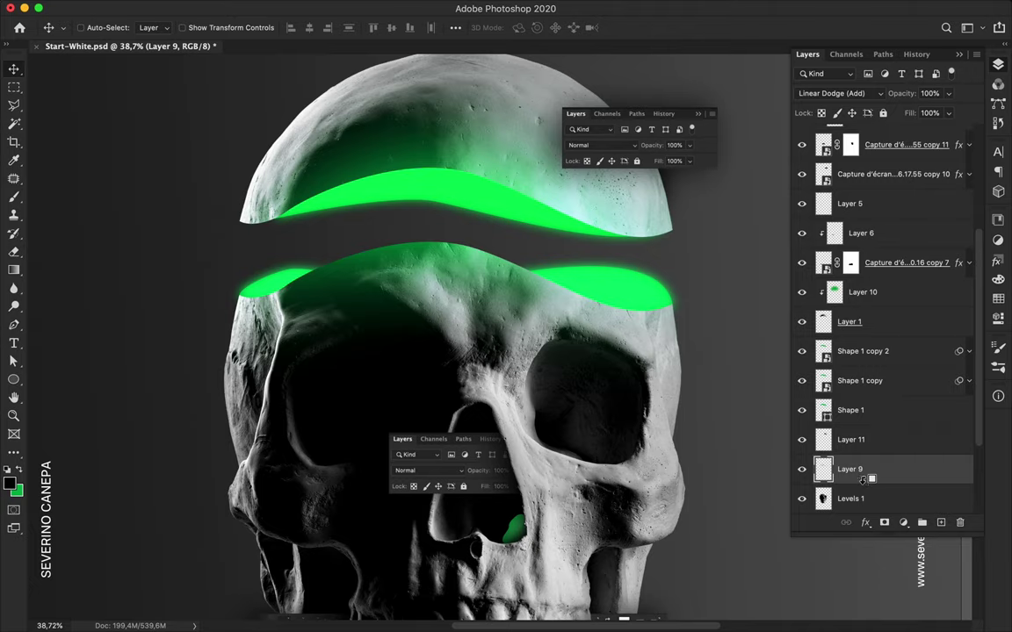
- Reorder the shadow layer between Layers 5 and 6, with Layer 10 below Layer 11
{"action": "scroll", "coordinate": [842, 443], "scroll_direction": "down", "scroll_amount": 1}
{"action": "left_click_drag", "start_coordinate": [835, 430], "coordinate": [865, 236]}
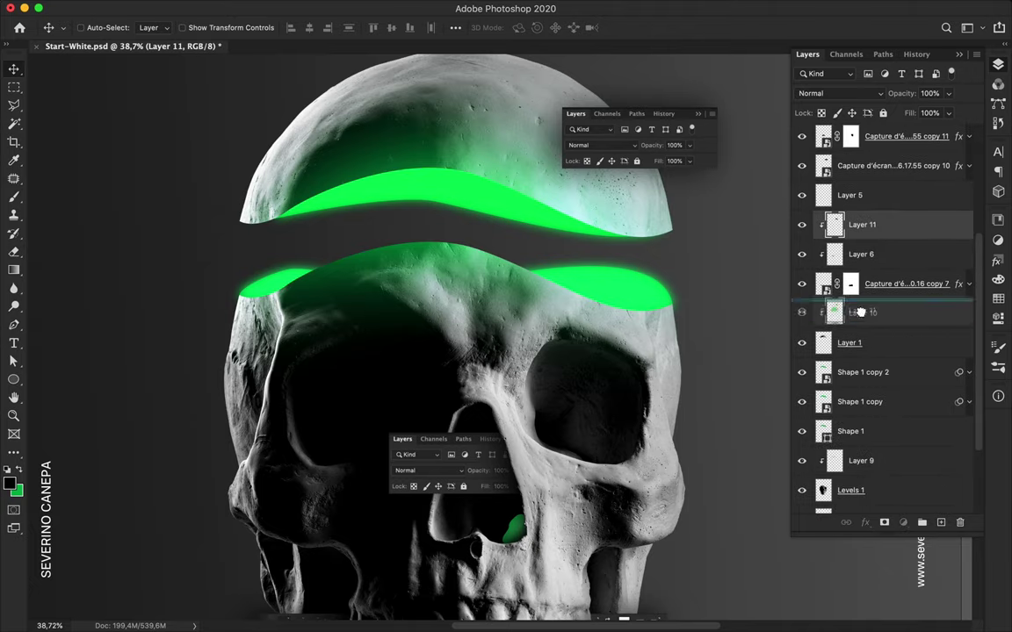
{"action": "left_click_drag", "start_coordinate": [859, 321], "coordinate": [859, 326]}
{"action": "scroll", "coordinate": [532, 348], "scroll_direction": "up", "scroll_amount": 4}
{"action": "scroll", "coordinate": [532, 348], "scroll_direction": "down", "scroll_amount": 4}
- Nudge the dark shadow, set it to Overlay at 67% fill, and delete the extra copy
{"action": "left_click_drag", "start_coordinate": [532, 348], "coordinate": [525, 348]}
{"action": "left_click_drag", "start_coordinate": [947, 130], "coordinate": [926, 130]}
{"action": "left_click", "coordinate": [839, 93]}
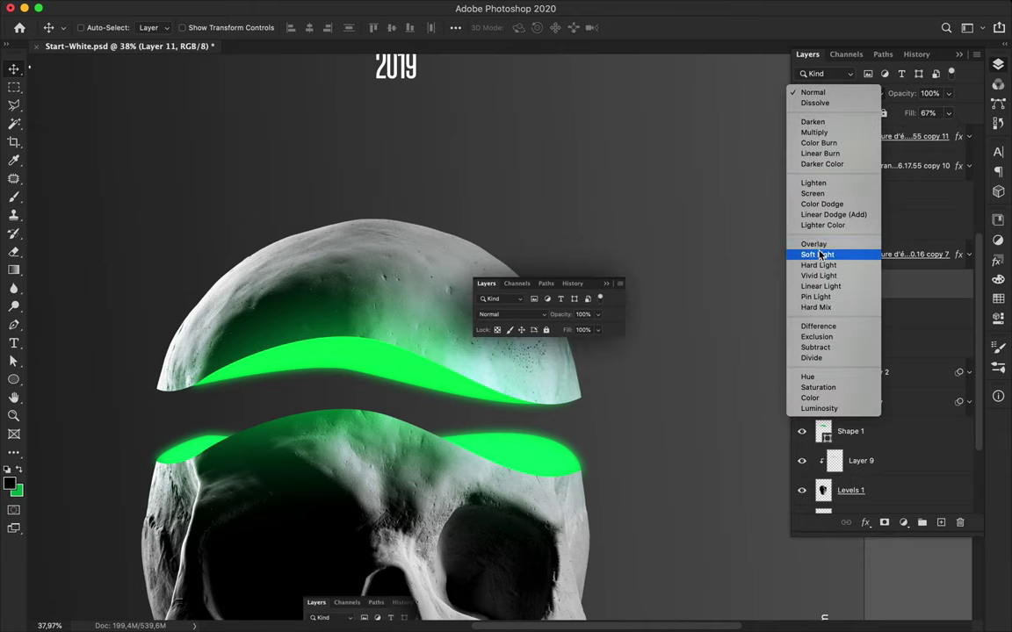
{"action": "left_click", "coordinate": [821, 233]}
{"action": "left_click_drag", "start_coordinate": [835, 283], "coordinate": [896, 289]}
{"action": "key", "text": "Delete"}
- Add a black-filled Layer 12 beneath the screenshot layer under the cap
{"action": "scroll", "coordinate": [516, 335], "scroll_direction": "down", "scroll_amount": 5}
{"action": "left_click", "coordinate": [905, 139]}
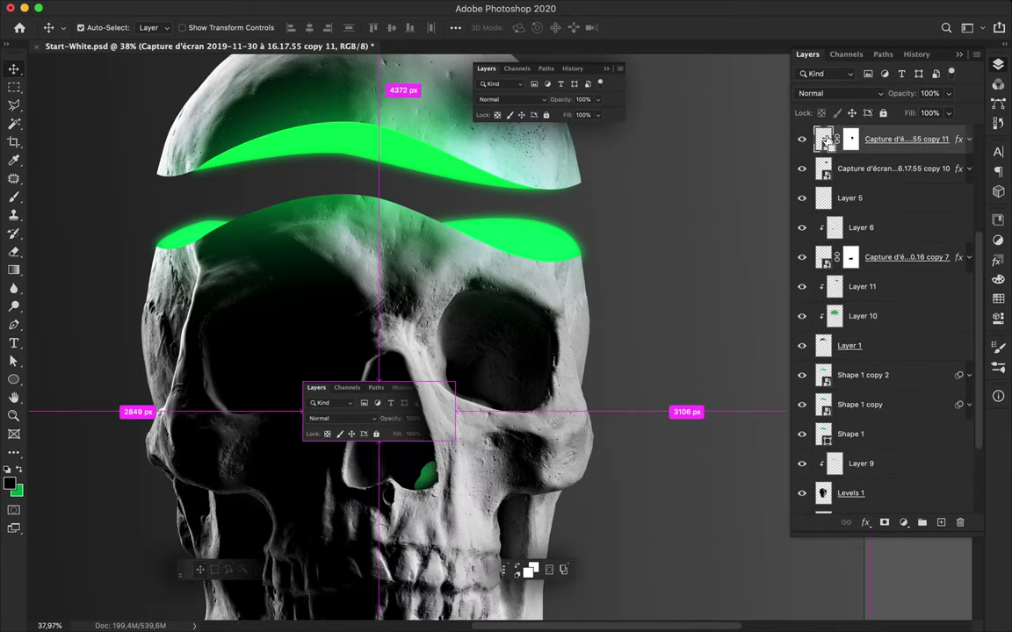
{"action": "key", "text": "ctrl+alt+shift+n"}
{"action": "key", "text": "ctrl+bracketleft"}
{"action": "key", "text": "b"}
{"action": "key", "text": "v"}
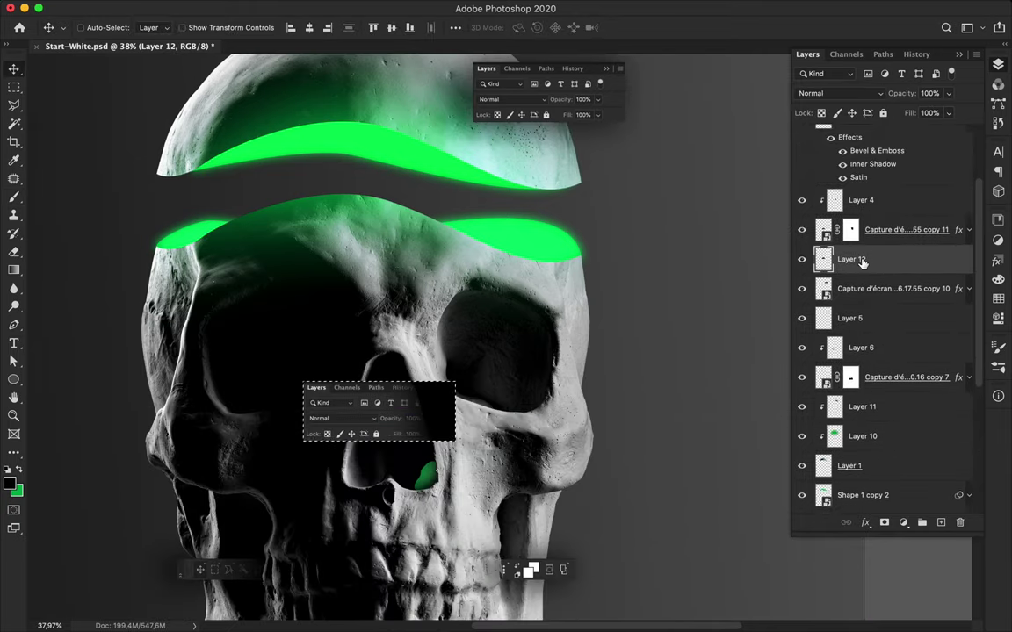
{"action": "key", "text": "alt+BackSpace"}
{"action": "key", "text": "ctrl+d"}
- Move Layer 12 below the 'copy 11' screenshot and drag the toolbar strip copy into place
{"action": "left_click", "coordinate": [329, 8]}
{"action": "key", "text": "Escape"}
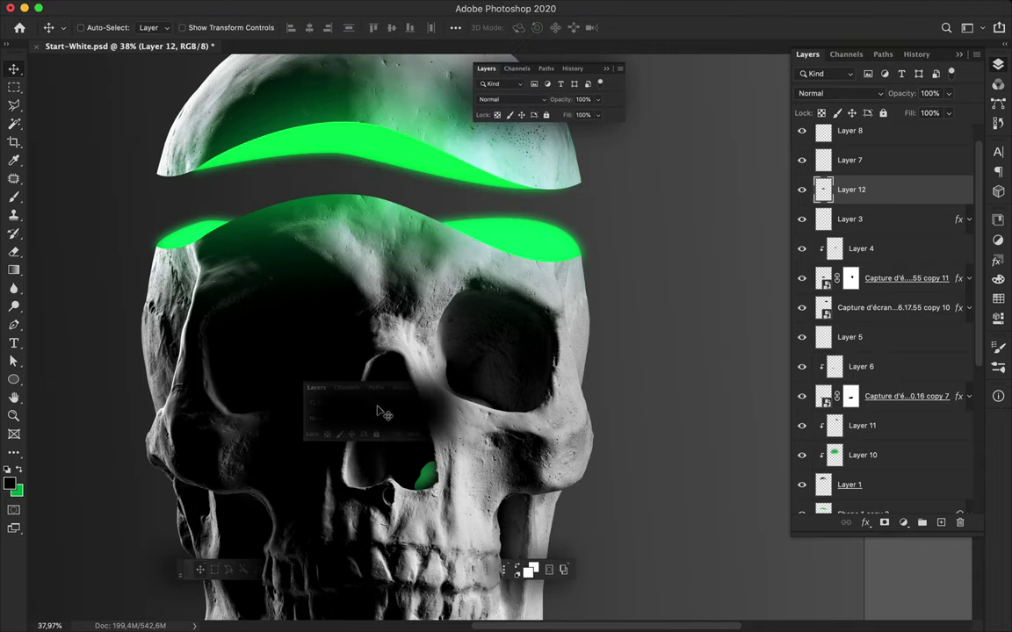
{"action": "left_click_drag", "start_coordinate": [850, 189], "coordinate": [850, 293]}
{"action": "mouse_move", "coordinate": [384, 424]}
{"action": "left_mouse_down"}
{"action": "mouse_move", "coordinate": [364, 448]}
{"action": "mouse_move", "coordinate": [409, 403]}
{"action": "mouse_move", "coordinate": [391, 251]}
{"action": "left_mouse_up"}
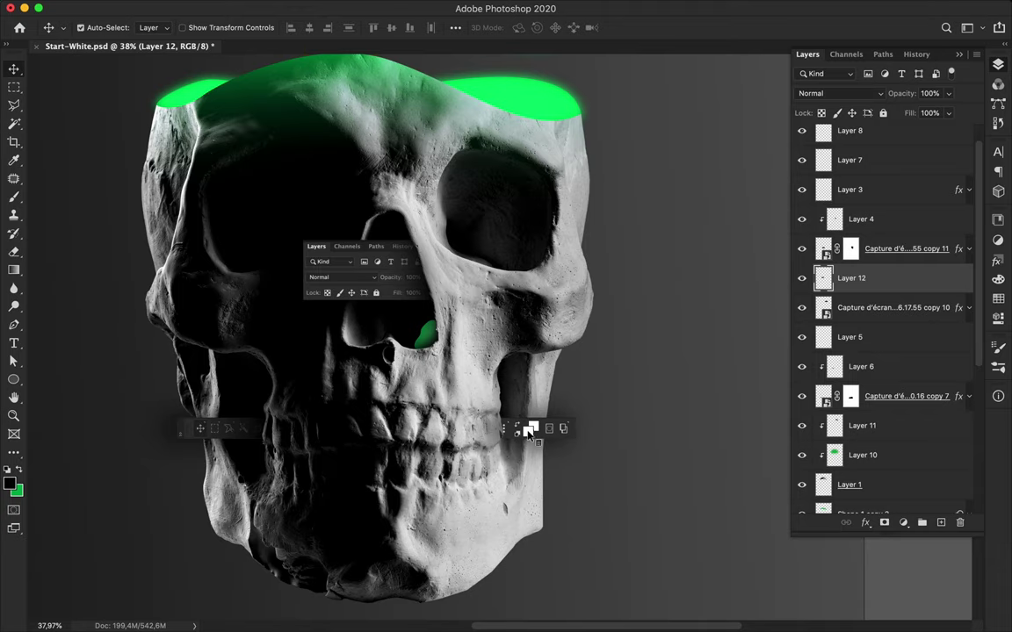
- Alt-drag the toolbar screenshot strip into a copy 8 duplicate and try removing its mask
{"action": "left_click_drag", "start_coordinate": [826, 397], "coordinate": [827, 369]}
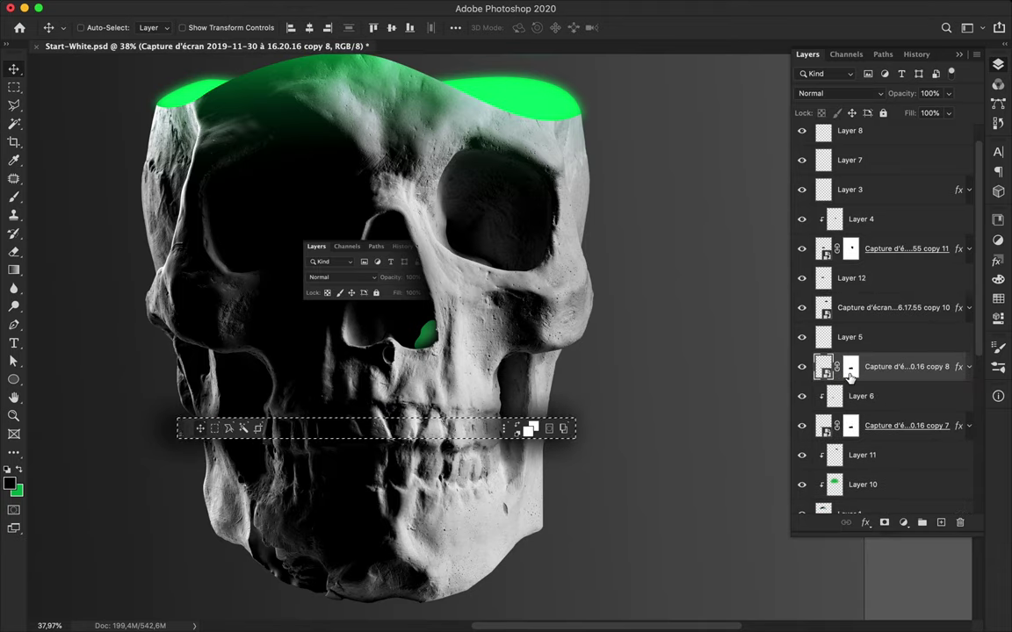
{"action": "left_click", "coordinate": [849, 369]}
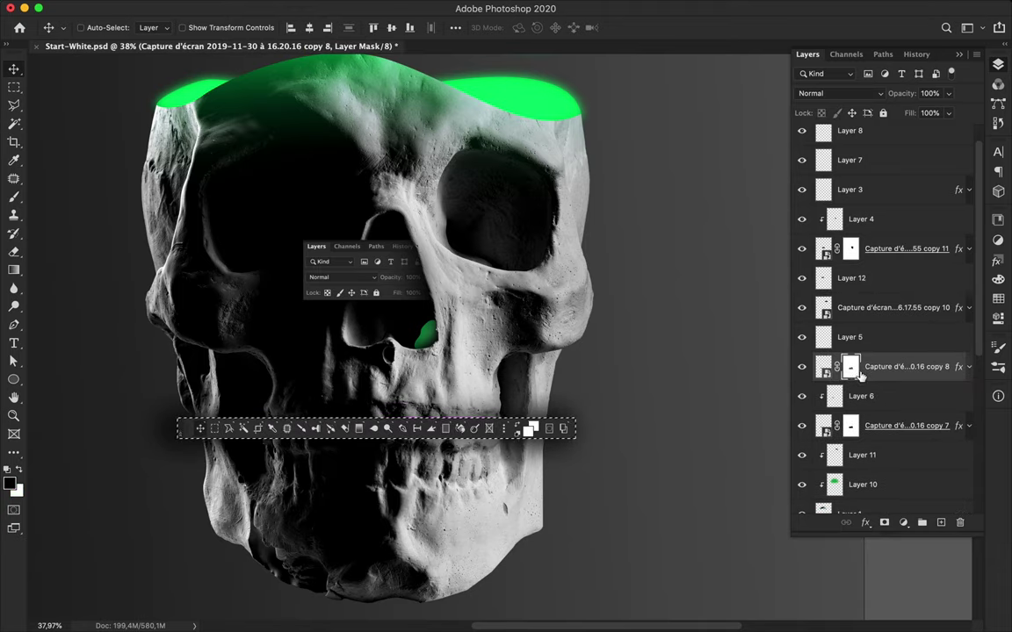
{"action": "key", "text": "m"}
{"action": "key", "text": "Delete"}
{"action": "key", "text": "Return"}
{"action": "key", "text": "v"}
{"action": "key", "text": "Delete"}
{"action": "left_click", "coordinate": [612, 218]}
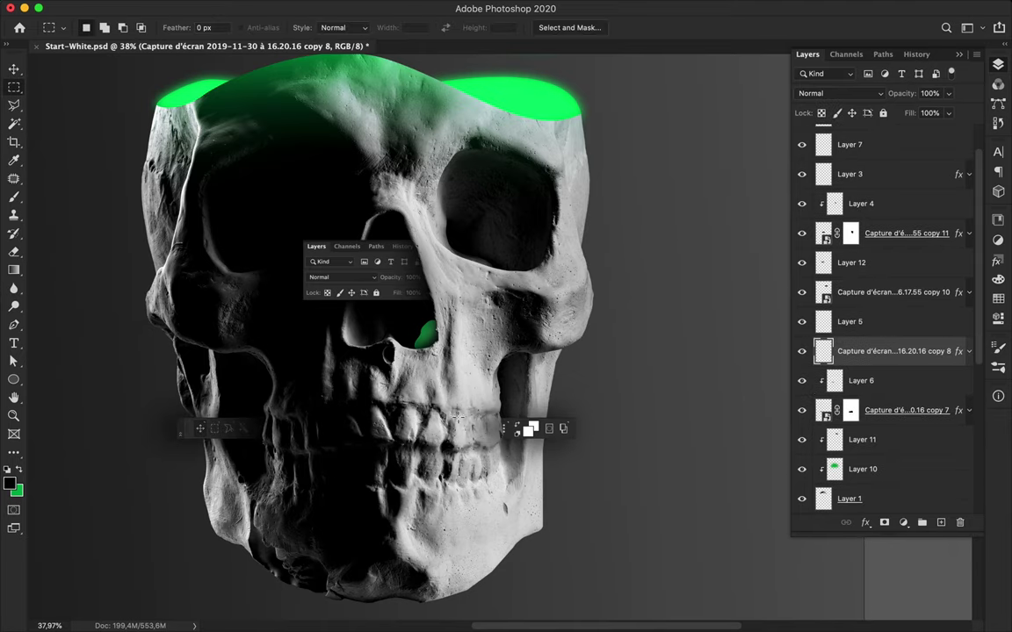
- Delete copy 8's layer mask via the layer's right-click menu
{"action": "left_click_drag", "start_coordinate": [961, 521], "coordinate": [961, 521]}
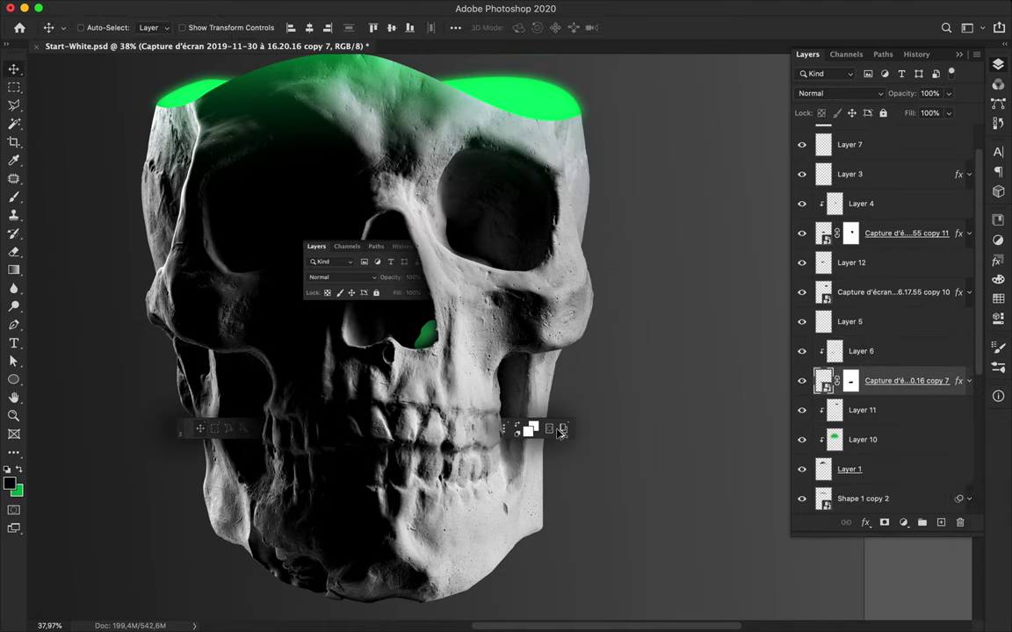
{"action": "key", "text": "ctrl+z"}
{"action": "double_click", "coordinate": [913, 351]}
{"action": "key", "text": "Escape"}
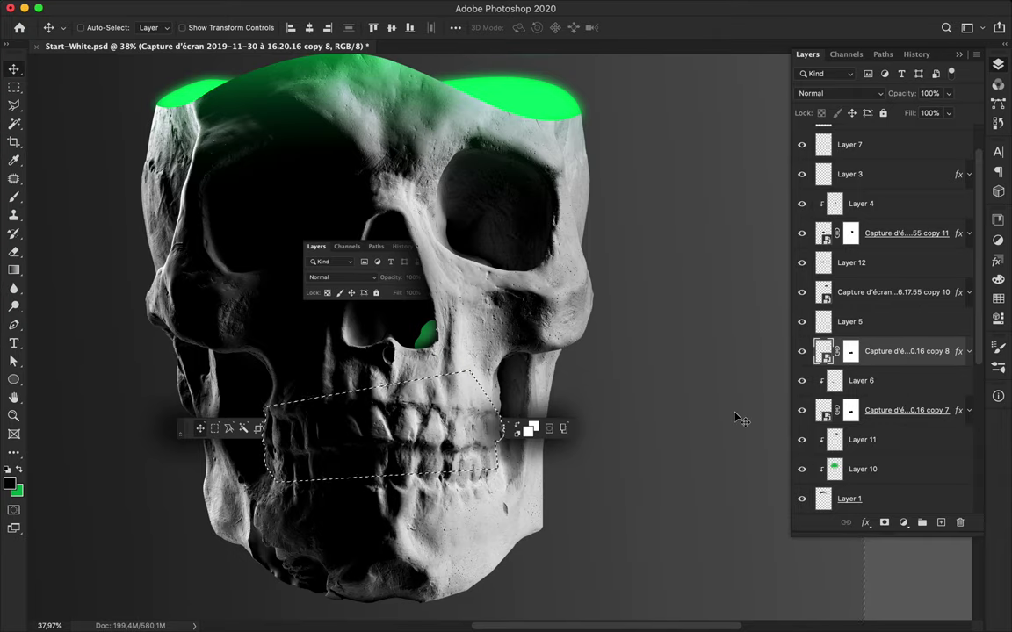
{"action": "right_click", "coordinate": [905, 352]}
{"action": "left_click", "coordinate": [729, 289]}
- Draw a rectangular selection over the right side of the skull's teeth
{"action": "key", "text": "m"}
{"action": "scroll", "coordinate": [878, 352], "scroll_direction": "down", "scroll_amount": 2}
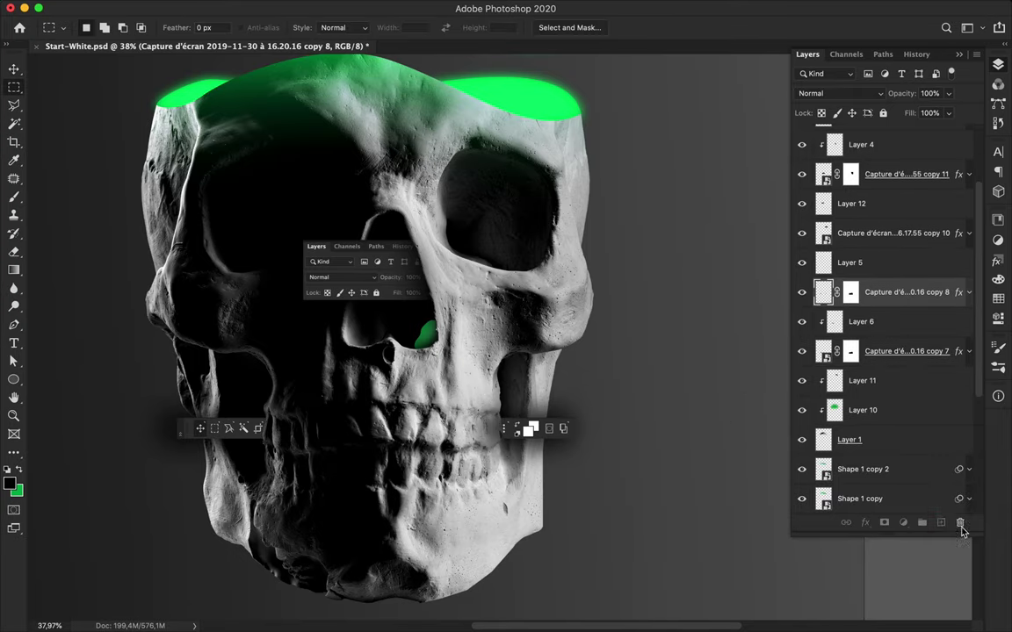
{"action": "scroll", "coordinate": [513, 446], "scroll_direction": "up", "scroll_amount": 3}
{"action": "scroll", "coordinate": [513, 447], "scroll_direction": "down", "scroll_amount": 3}
{"action": "double_click", "coordinate": [913, 351]}
{"action": "key", "text": "Escape"}
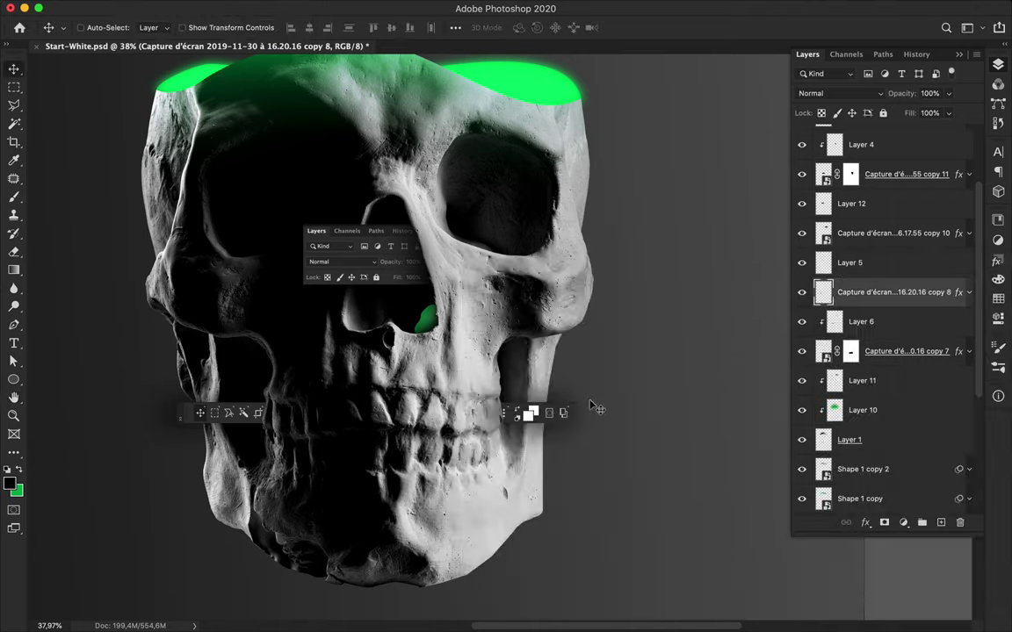
{"action": "key", "text": "b"}
{"action": "key", "text": "ctrl+d"}
{"action": "key", "text": "m"}
{"action": "left_click_drag", "start_coordinate": [463, 361], "coordinate": [621, 470]}
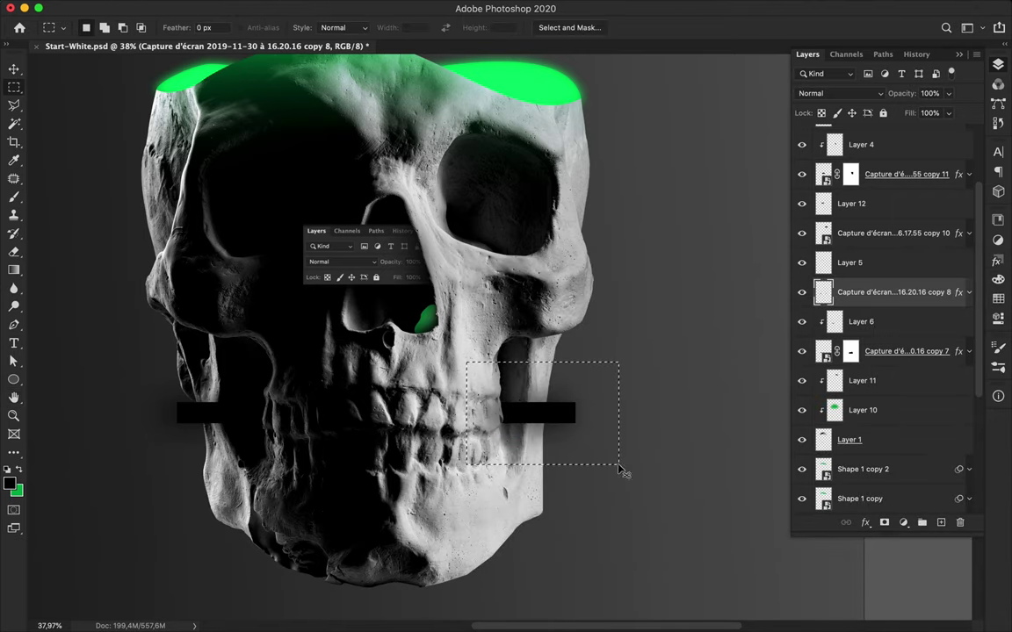
- Shift the right black bar slightly to the left
{"action": "left_click", "coordinate": [941, 523]}
{"action": "key", "text": "v"}
{"action": "left_click_drag", "start_coordinate": [572, 415], "coordinate": [560, 415]}
- Restack Layer 13 and the copy 8 strip just above Layer 9
{"action": "left_click", "coordinate": [869, 323]}
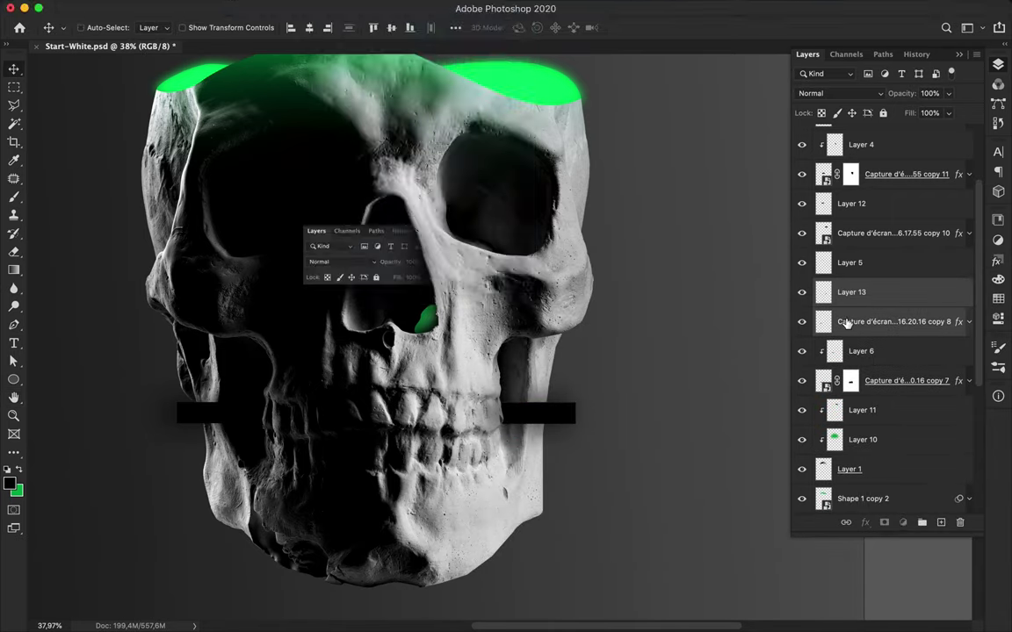
{"action": "left_click", "coordinate": [870, 293]}
{"action": "left_click", "coordinate": [865, 262], "text": "shift"}
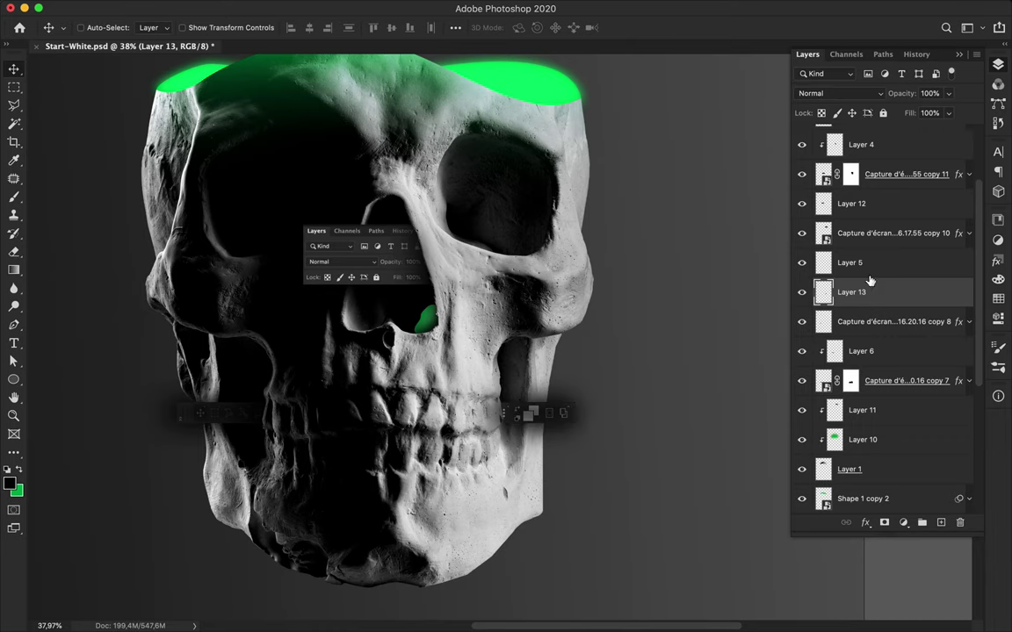
{"action": "left_click_drag", "start_coordinate": [865, 263], "coordinate": [852, 413]}
{"action": "scroll", "coordinate": [826, 325], "scroll_direction": "down", "scroll_amount": 5}
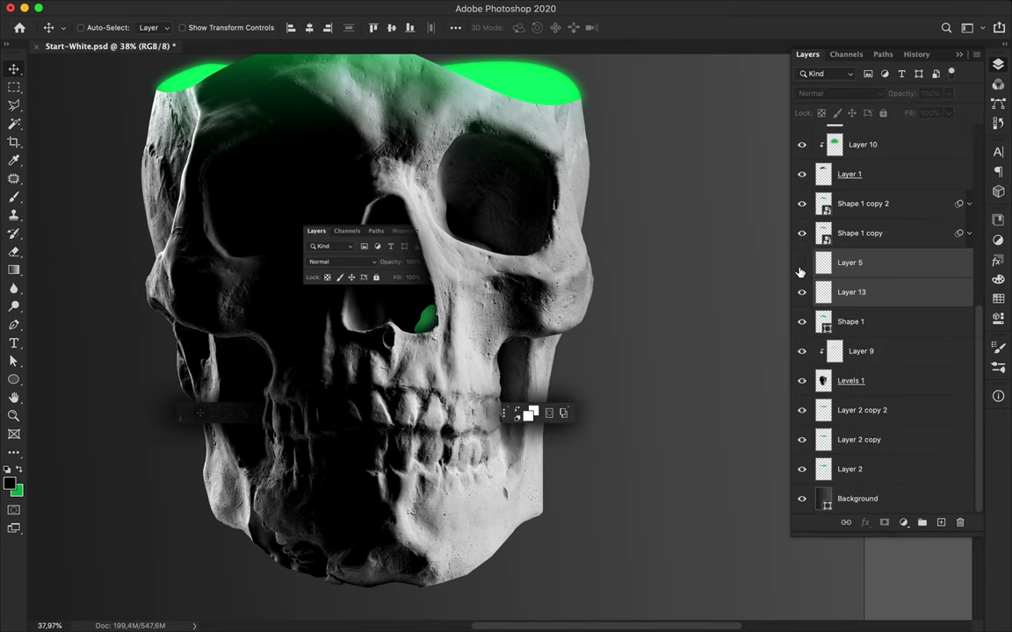
{"action": "key", "text": "ctrl+z"}
{"action": "key", "text": "ctrl+z"}
{"action": "left_click", "coordinate": [852, 169], "text": "shift"}
{"action": "left_click_drag", "start_coordinate": [872, 198], "coordinate": [872, 204]}
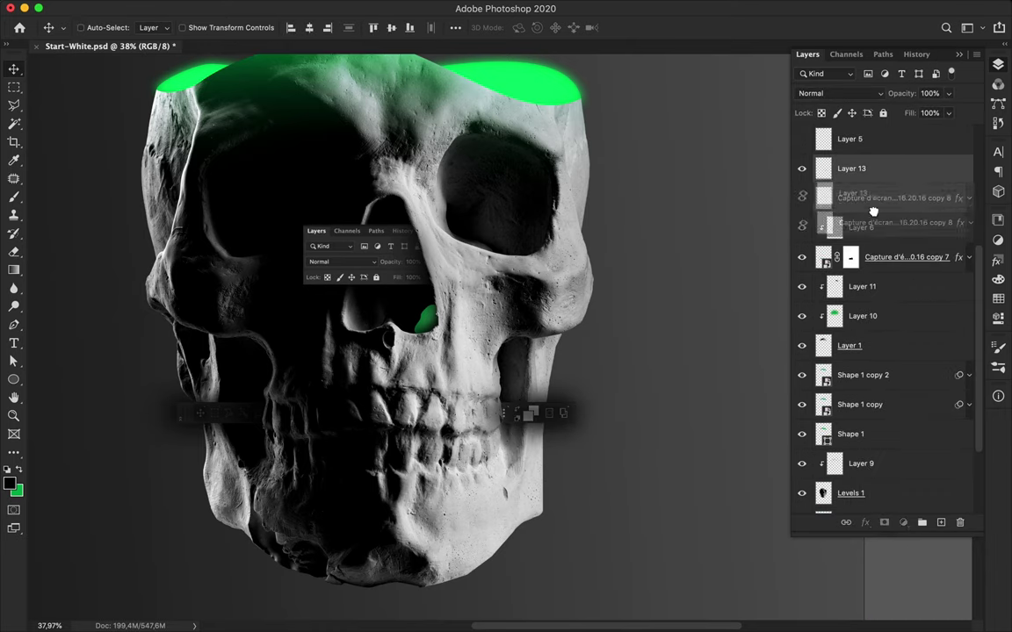
{"action": "left_click_drag", "start_coordinate": [806, 146], "coordinate": [881, 384]}
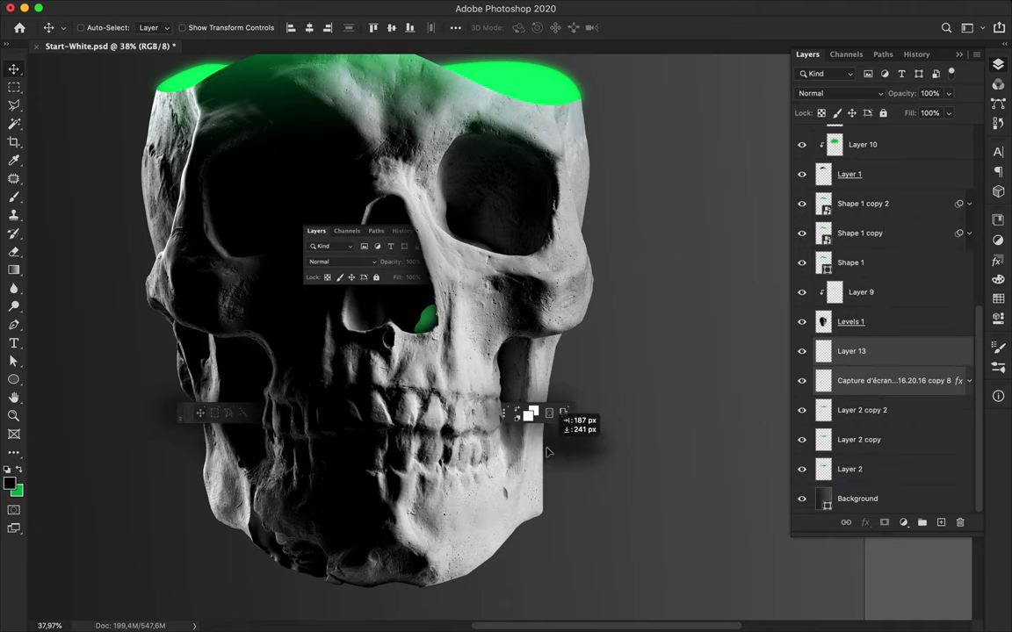
{"action": "left_click_drag", "start_coordinate": [801, 387], "coordinate": [814, 280]}
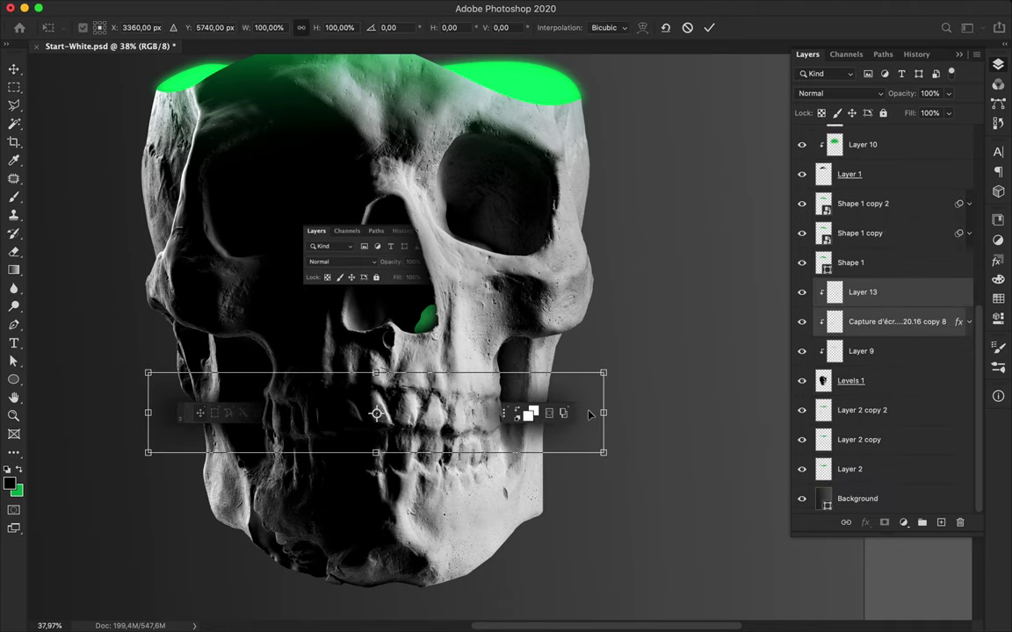
- Warp the copy 8 strip, pulling its bottom-left corner downward
{"action": "key", "text": "ctrl+t"}
{"action": "right_click", "coordinate": [192, 425]}
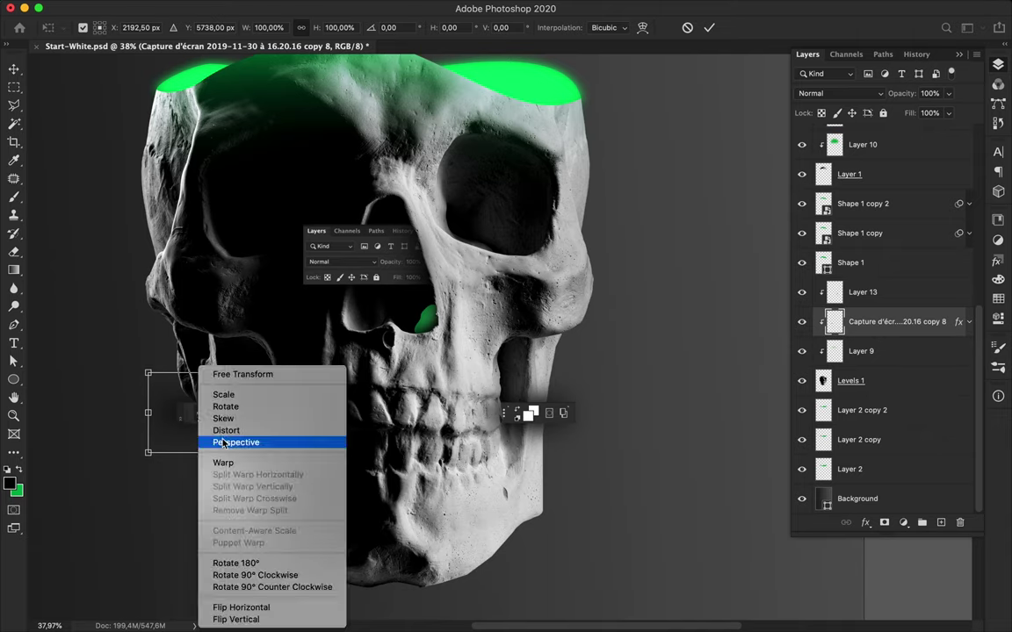
{"action": "left_click", "coordinate": [246, 444]}
{"action": "left_click_drag", "start_coordinate": [148, 453], "coordinate": [157, 492]}
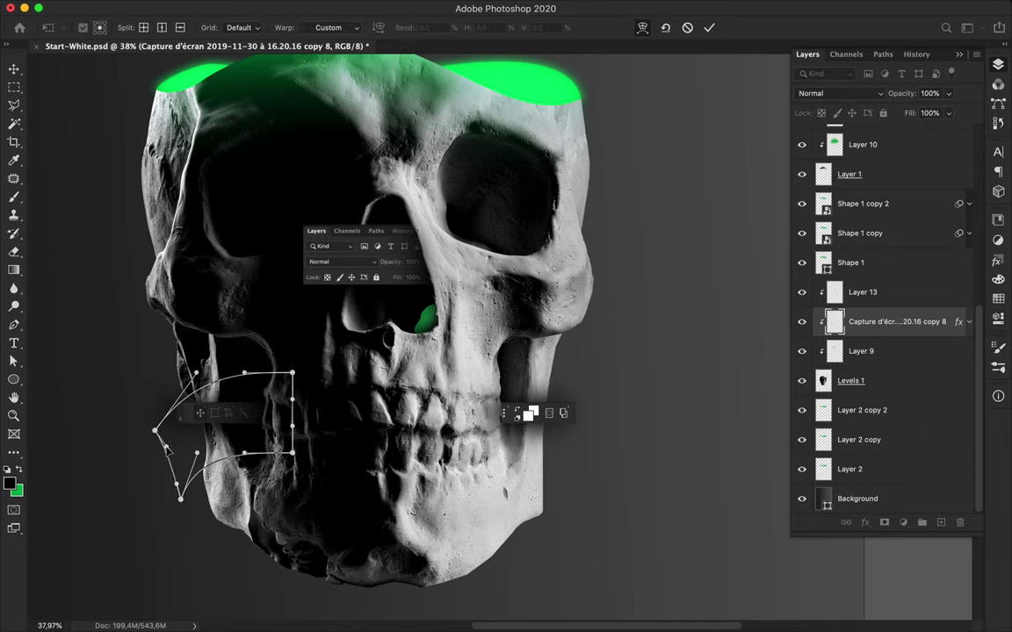
{"action": "key", "text": "Return"}
{"action": "left_click", "coordinate": [718, 440]}
{"action": "left_click", "coordinate": [825, 292]}
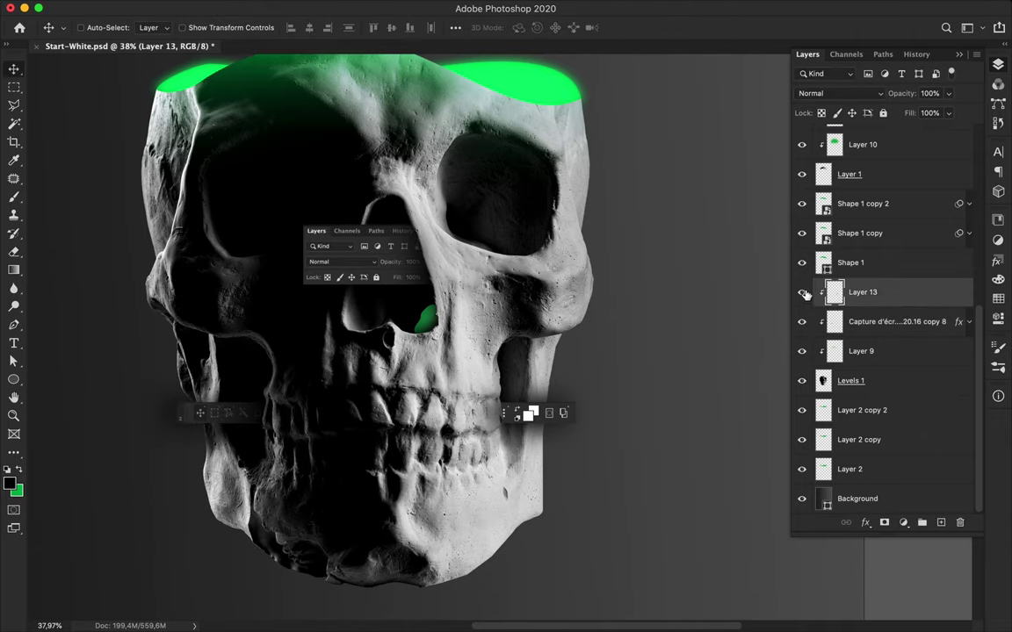
- Warp Layer 13 with Free Transform's Warp mode and commit it
{"action": "key", "text": "ctrl+t"}
{"action": "right_click", "coordinate": [599, 369]}
{"action": "left_click", "coordinate": [615, 458]}
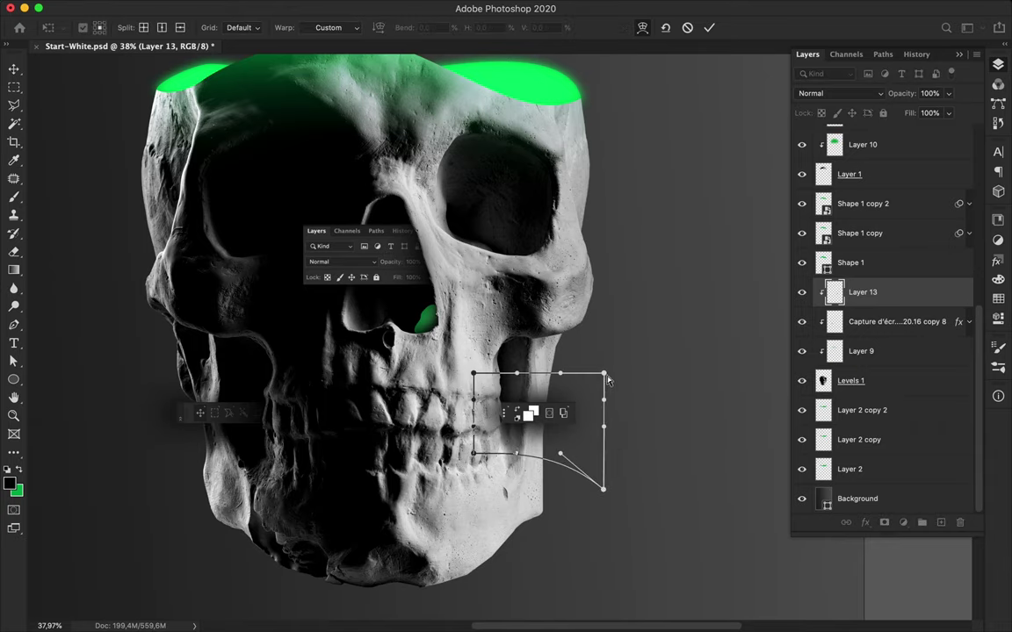
{"action": "key", "text": "Return"}
- Erase over the teeth, fit the poster in view, and target Layer 13's fill
{"action": "key", "text": "e"}
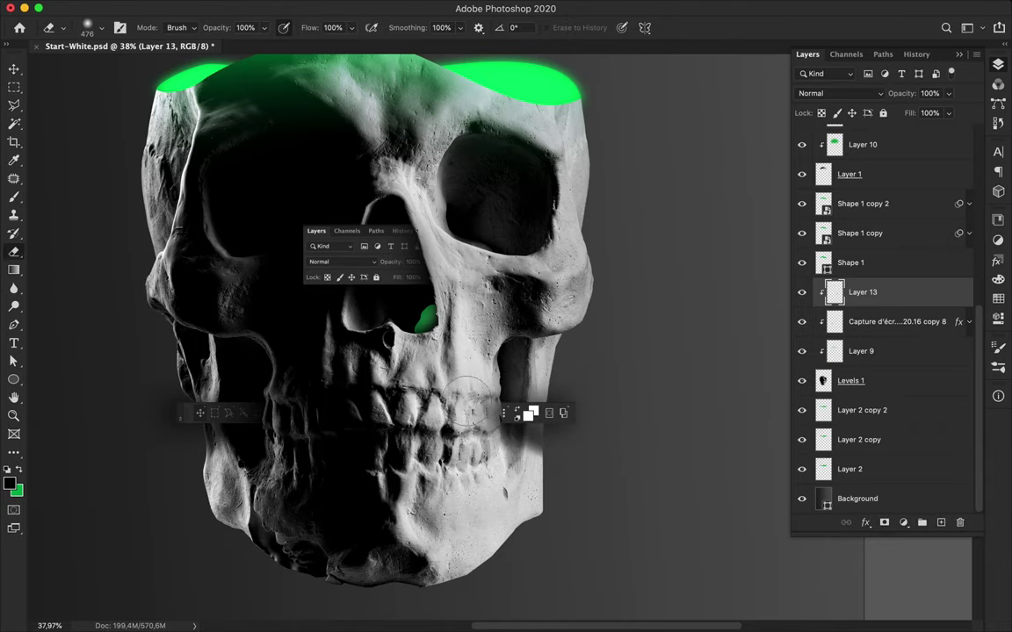
{"action": "left_click", "coordinate": [864, 327]}
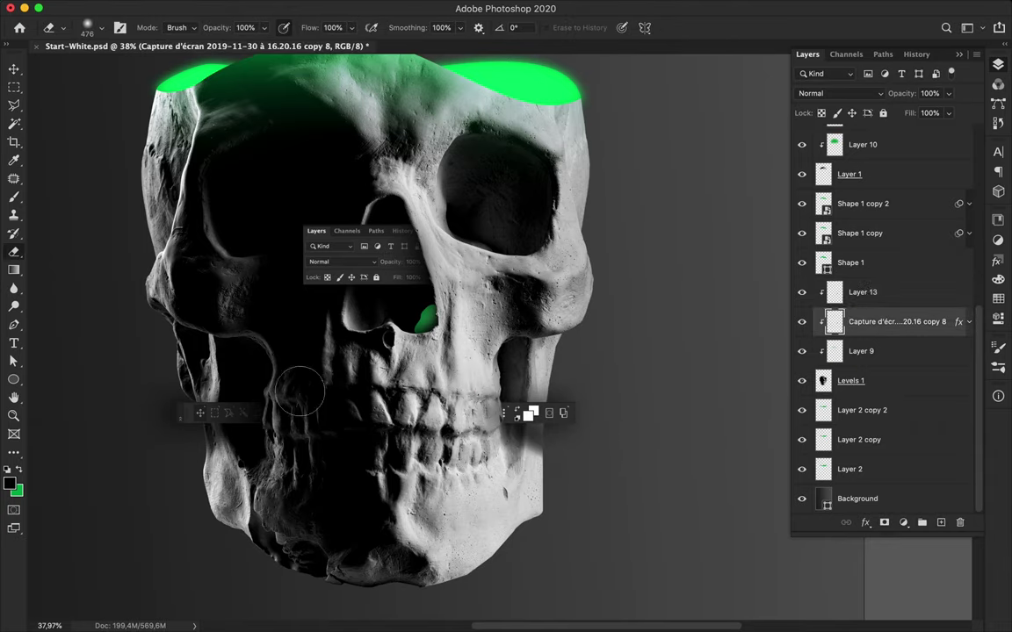
{"action": "key", "text": "v"}
{"action": "key", "text": "ctrl+0"}
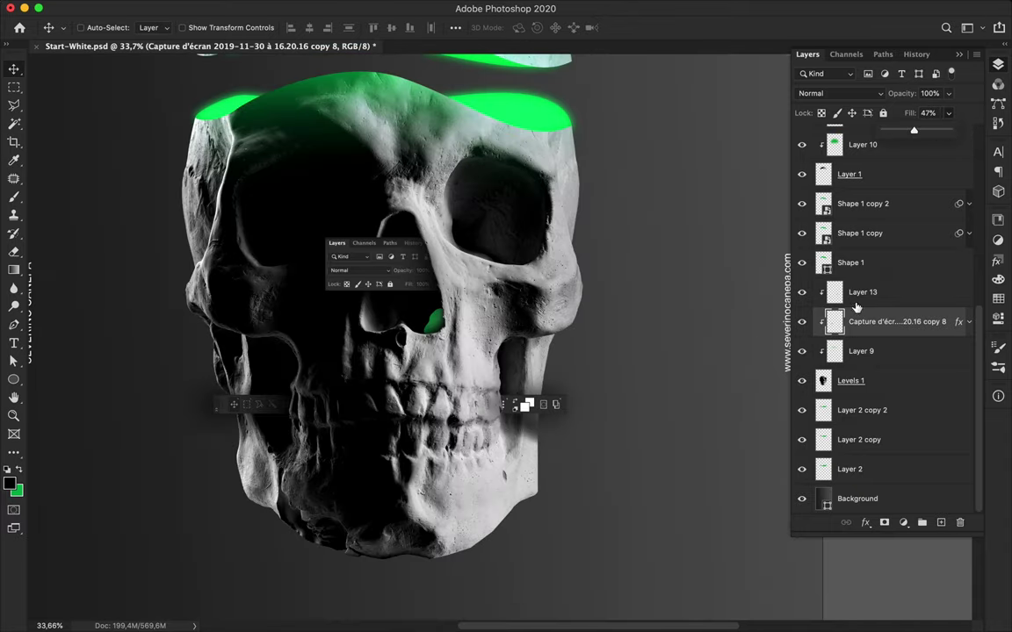
{"action": "left_click", "coordinate": [949, 114]}
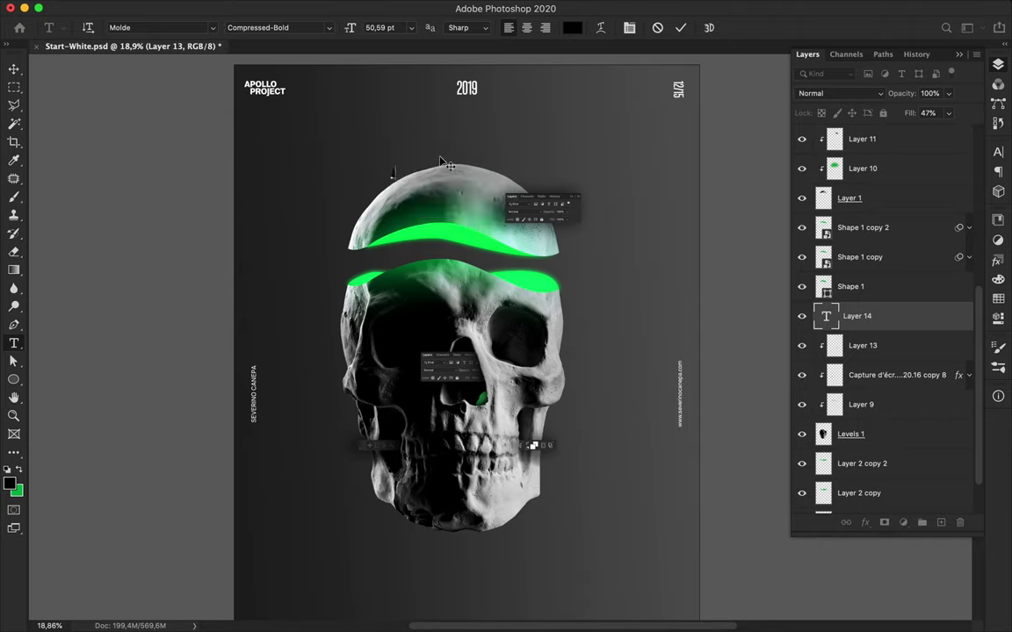
{"action": "type", "text": "A"}
- Move the A letter up-left and give the B a heavy Expanded Molde style
{"action": "key", "text": "Return"}
{"action": "left_click_drag", "start_coordinate": [401, 200], "coordinate": [386, 169]}
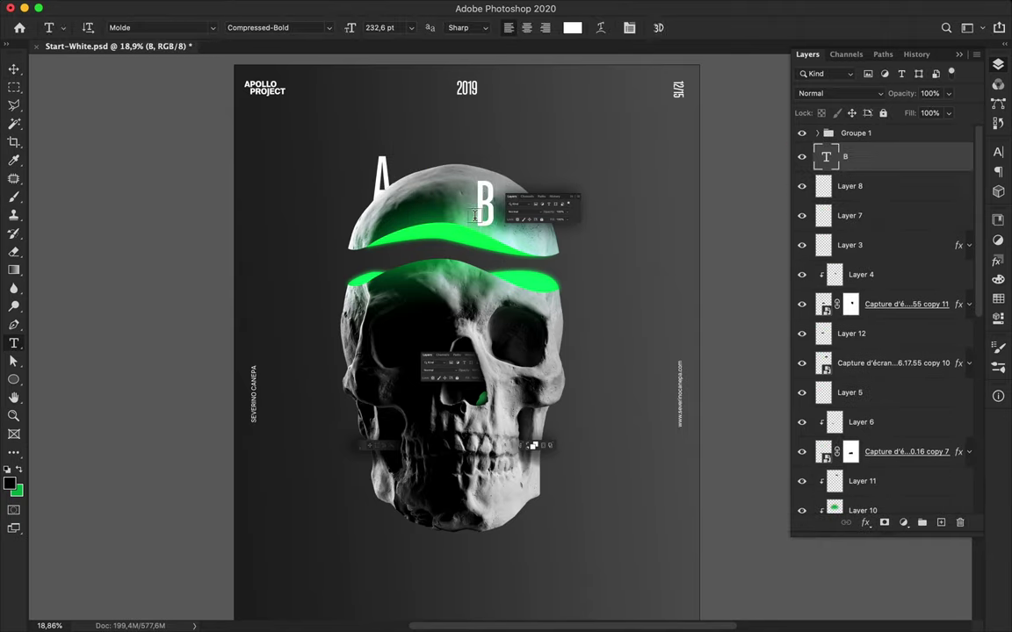
{"action": "left_click", "coordinate": [966, 164]}
{"action": "left_click", "coordinate": [879, 423]}
{"action": "left_click", "coordinate": [966, 165]}
{"action": "left_click", "coordinate": [877, 512]}
{"action": "left_click", "coordinate": [325, 8]}
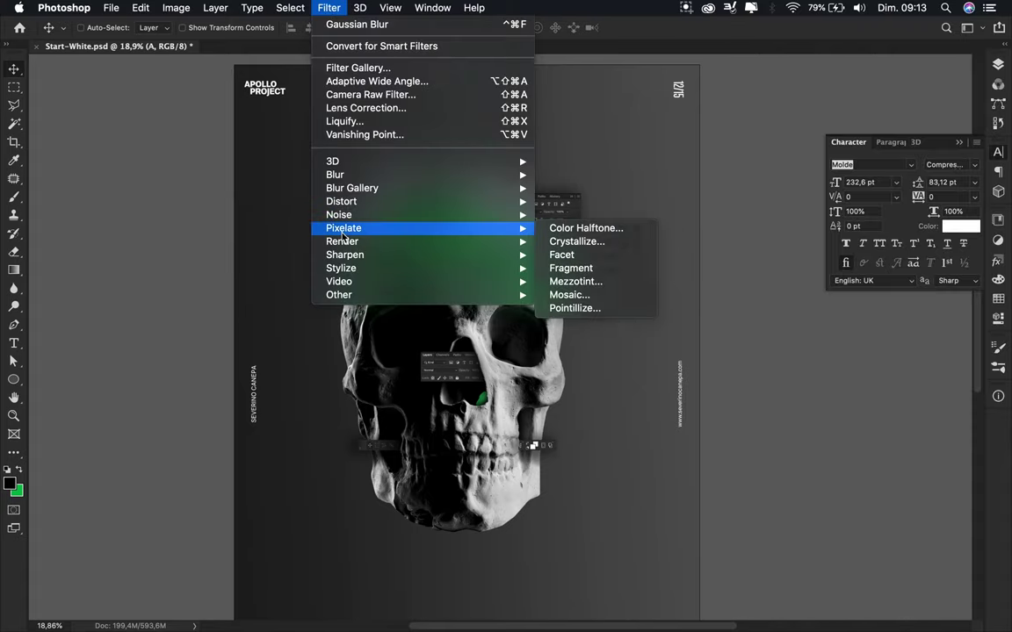
- Apply Mosaic to the A, then to the B as a smart object at cell size 87
{"action": "left_click", "coordinate": [575, 295]}
{"action": "left_click", "coordinate": [182, 35]}
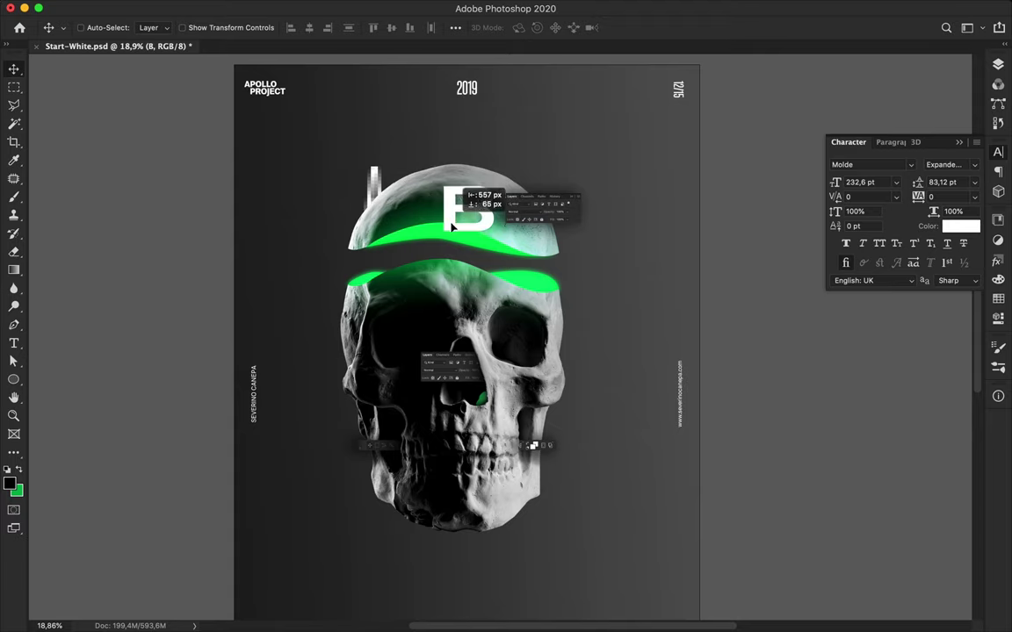
{"action": "left_click", "coordinate": [328, 8]}
{"action": "mouse_move", "coordinate": [341, 201]}
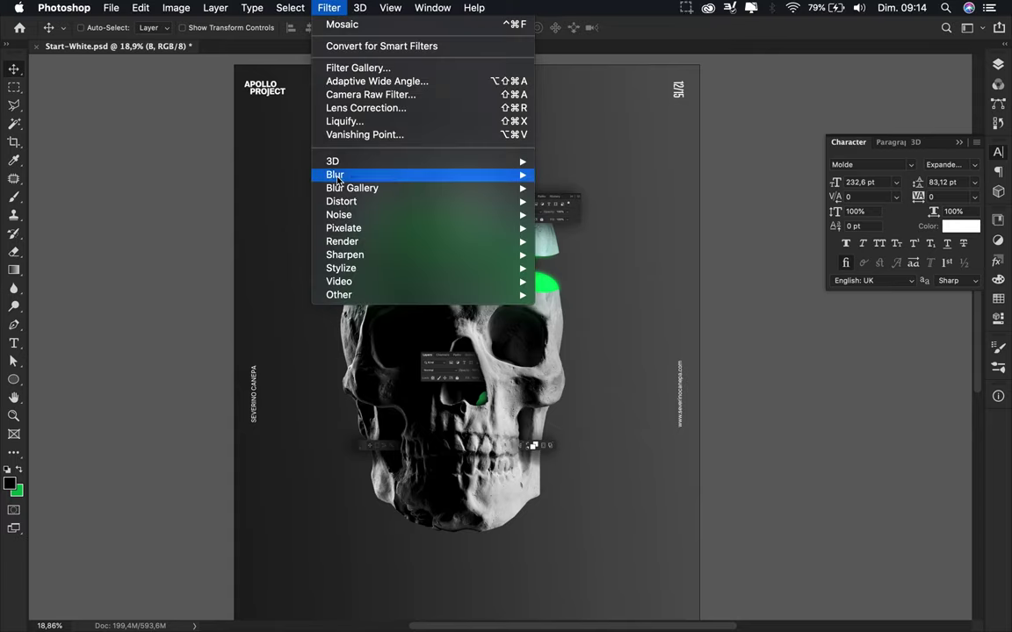
{"action": "left_click", "coordinate": [594, 295]}
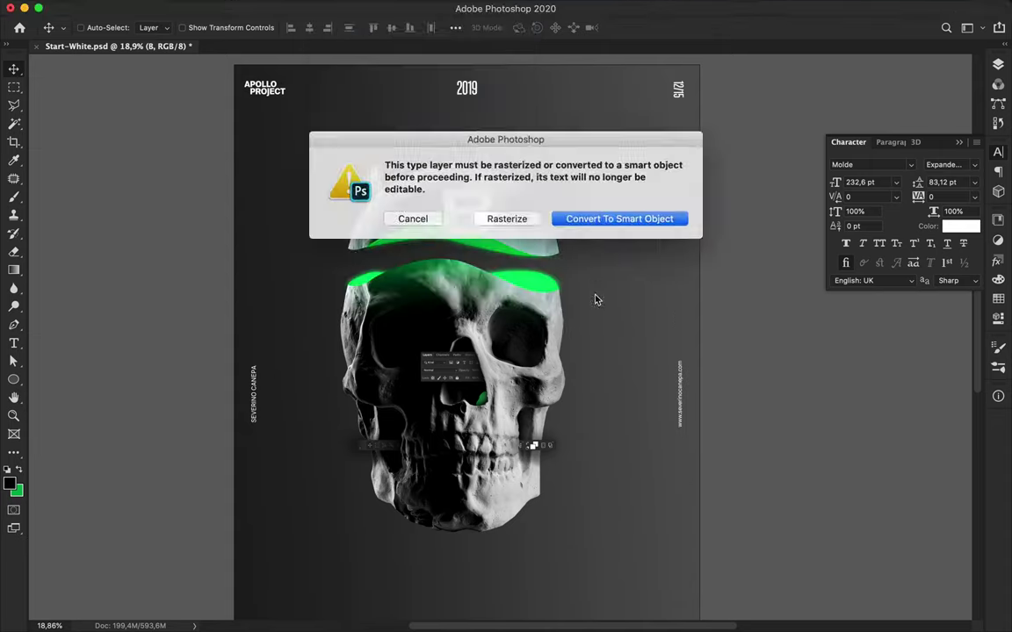
{"action": "left_click", "coordinate": [521, 431]}
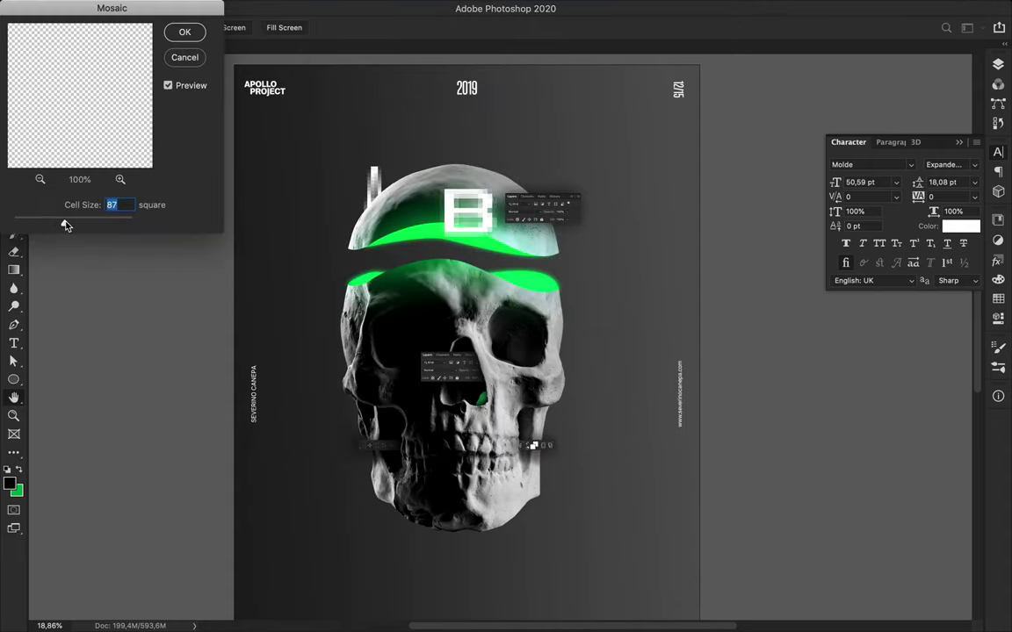
{"action": "key", "text": "Return"}
- Move the pixelated letter layer to a new position in the layer stack
{"action": "left_click", "coordinate": [997, 64]}
{"action": "mouse_move", "coordinate": [922, 165]}
{"action": "left_mouse_down"}
{"action": "mouse_move", "coordinate": [878, 531]}
{"action": "mouse_move", "coordinate": [798, 174]}
{"action": "left_mouse_up"}
{"action": "scroll", "coordinate": [829, 416], "scroll_direction": "down", "scroll_amount": 3}
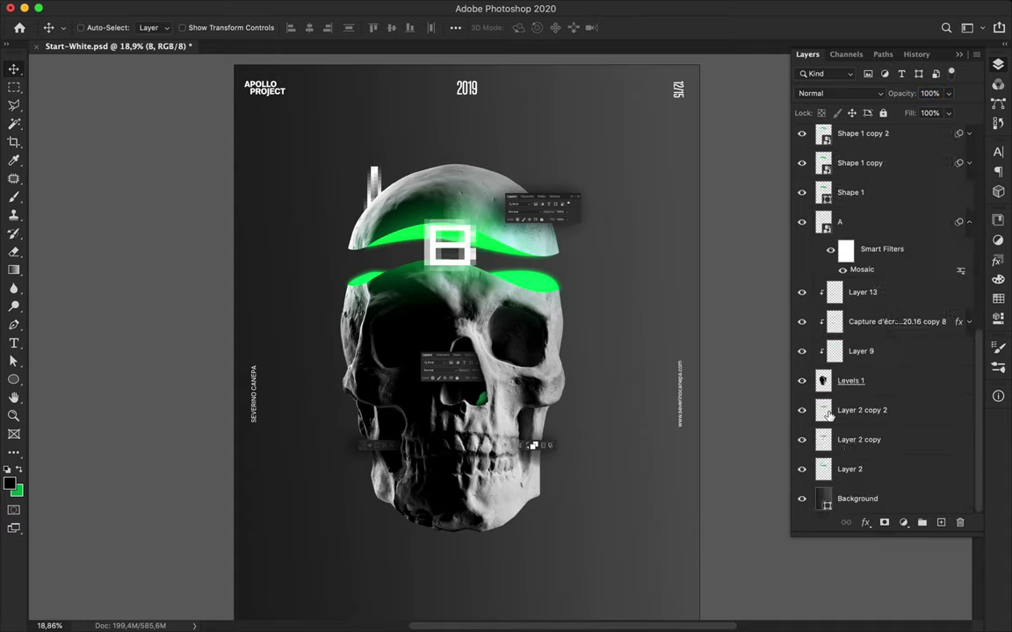
- Load the skull's outline as a selection and mask the pixelated letter to it
{"action": "scroll", "coordinate": [828, 417], "scroll_direction": "up", "scroll_amount": 5}
{"action": "left_click", "coordinate": [867, 380], "text": "super"}
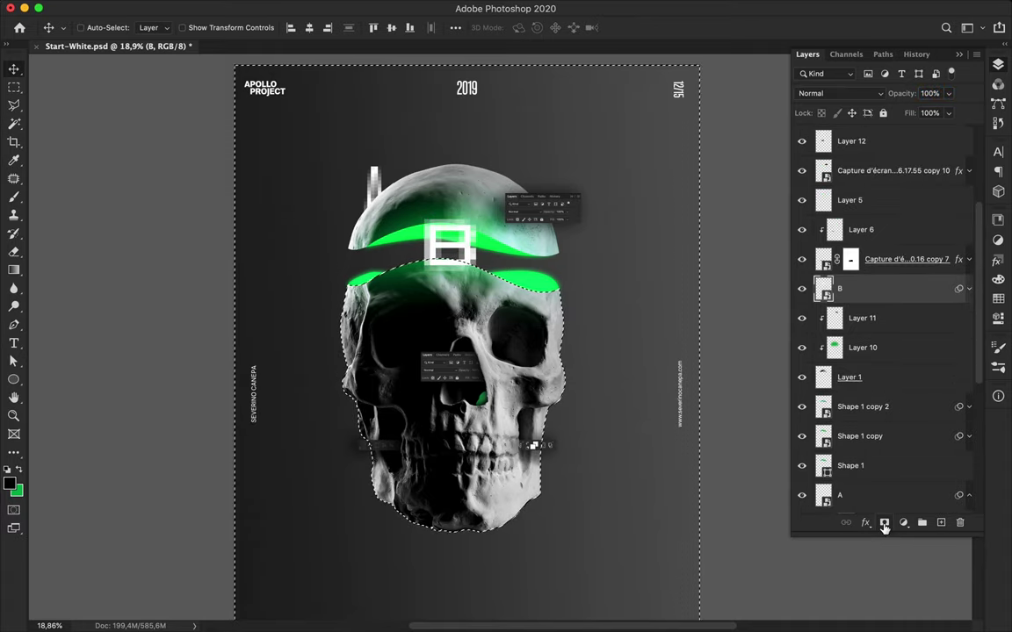
{"action": "left_click", "coordinate": [883, 524]}
{"action": "scroll", "coordinate": [469, 230], "scroll_direction": "down", "scroll_amount": 1}
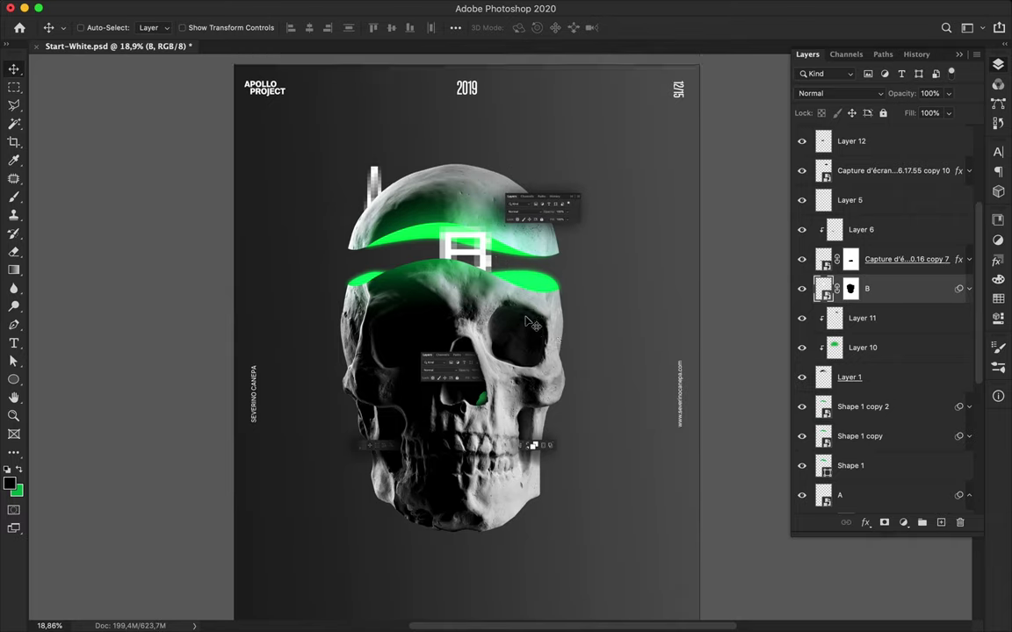
{"action": "key", "text": "t"}
{"action": "left_click", "coordinate": [599, 313]}
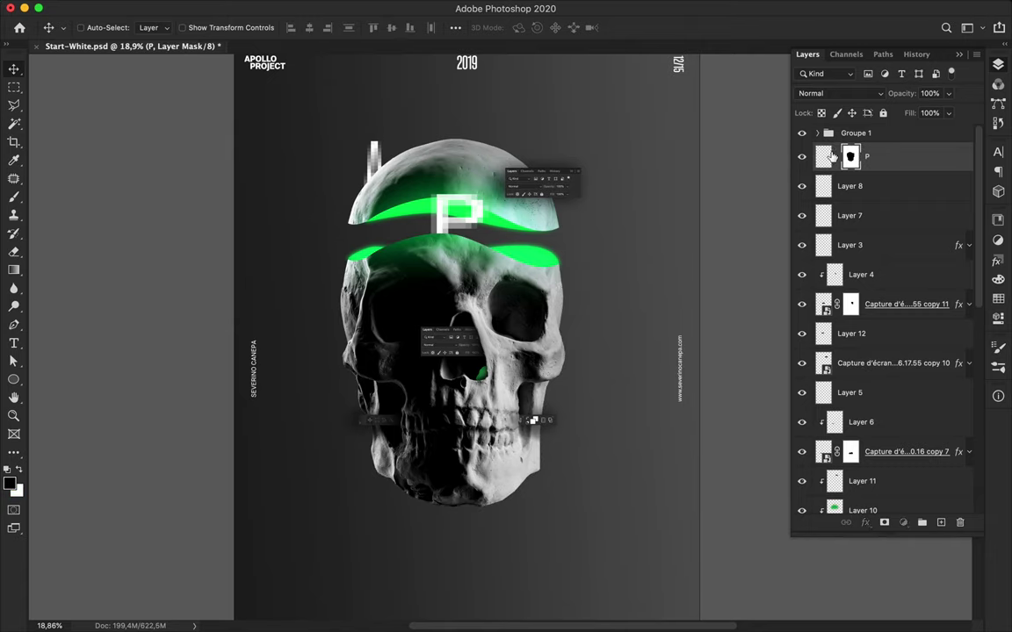
- Nudge the pixelated P, then add a tall condensed O at the skull's left
{"action": "left_click", "coordinate": [823, 156]}
{"action": "left_click_drag", "start_coordinate": [458, 211], "coordinate": [475, 212]}
{"action": "key", "text": "t"}
{"action": "left_click", "coordinate": [342, 336]}
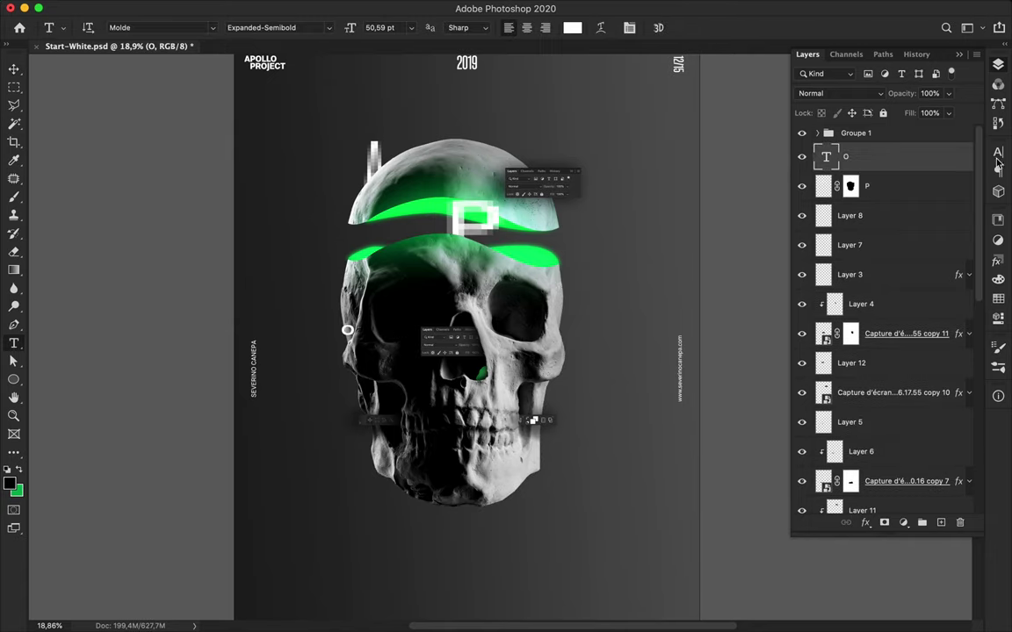
{"action": "left_click", "coordinate": [998, 151]}
{"action": "left_click", "coordinate": [950, 164]}
{"action": "left_click", "coordinate": [885, 163]}
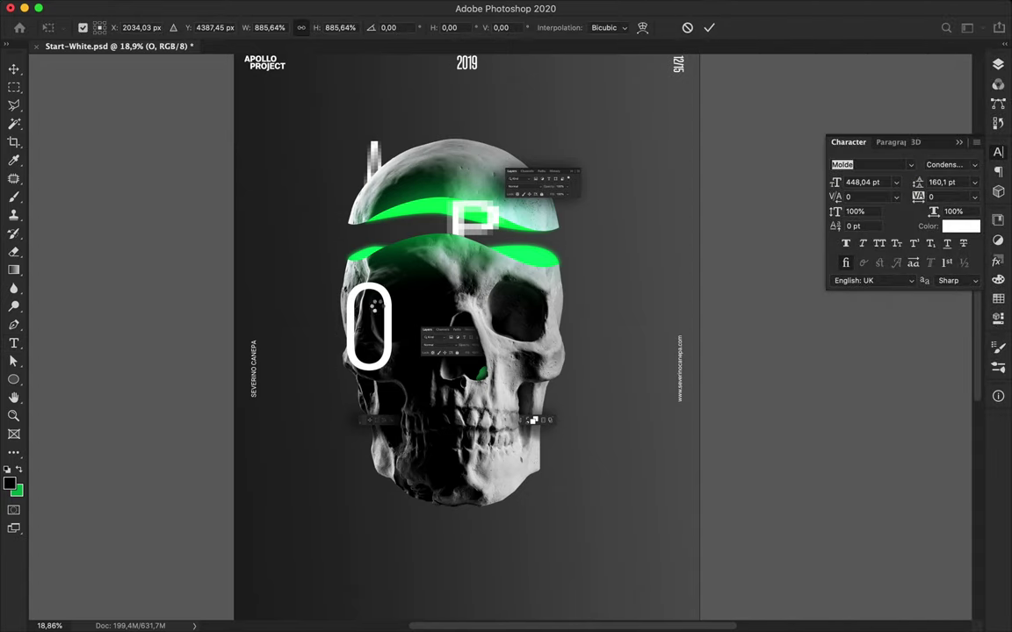
{"action": "left_click_drag", "start_coordinate": [386, 322], "coordinate": [365, 297]}
- Add a Medium-style L on the skull's right, scale it, and copy it near the jaw
{"action": "key", "text": "t"}
{"action": "left_click", "coordinate": [519, 369]}
{"action": "type", "text": "L"}
{"action": "left_click", "coordinate": [14, 68]}
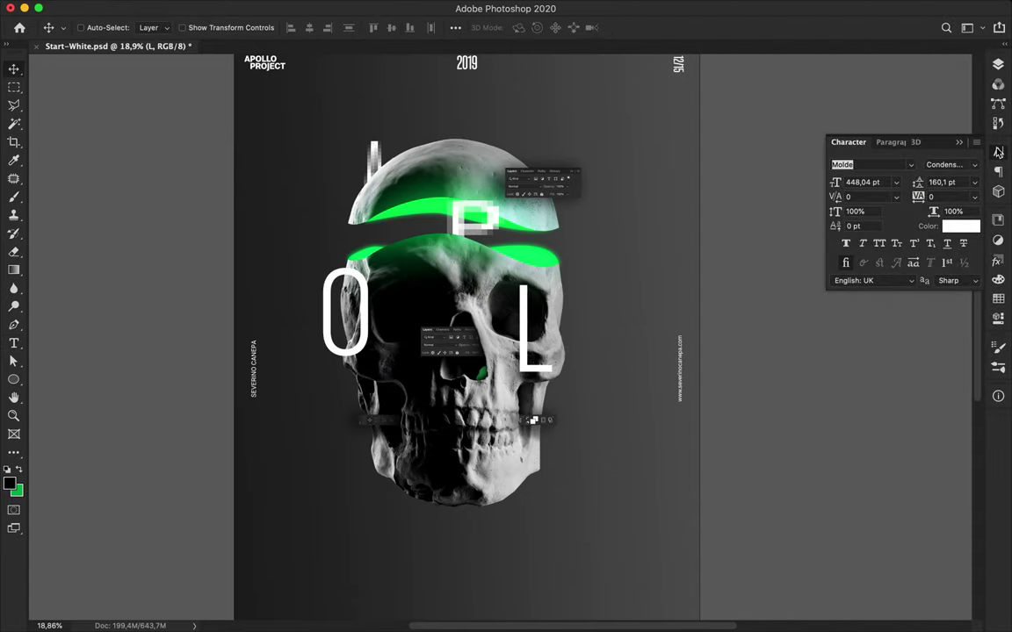
{"action": "left_click", "coordinate": [950, 164]}
{"action": "left_click", "coordinate": [918, 314]}
{"action": "key", "text": "ctrl+t"}
{"action": "mouse_move", "coordinate": [552, 373]}
{"action": "left_mouse_down"}
{"action": "mouse_move", "coordinate": [561, 325]}
{"action": "mouse_move", "coordinate": [441, 439]}
{"action": "left_mouse_up"}
{"action": "key", "text": "Return"}
- Make the lower L expanded and retype the bottom letter as a heavier semi-condensed O
{"action": "left_click", "coordinate": [951, 164]}
{"action": "left_click", "coordinate": [898, 562]}
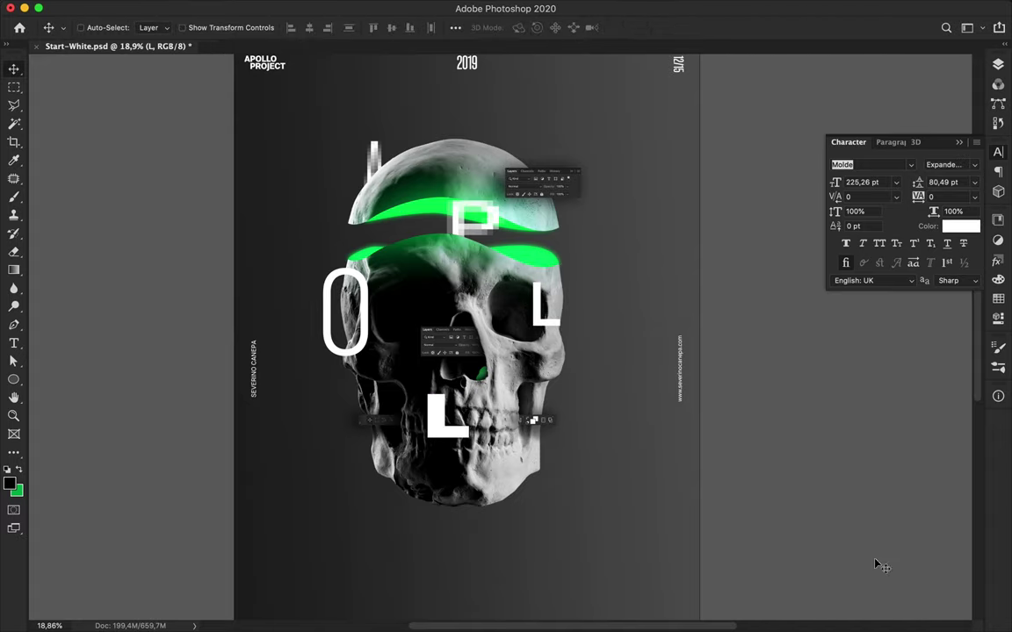
{"action": "double_click", "coordinate": [510, 503]}
{"action": "type", "text": "O"}
{"action": "left_click", "coordinate": [950, 164]}
{"action": "left_click", "coordinate": [932, 282]}
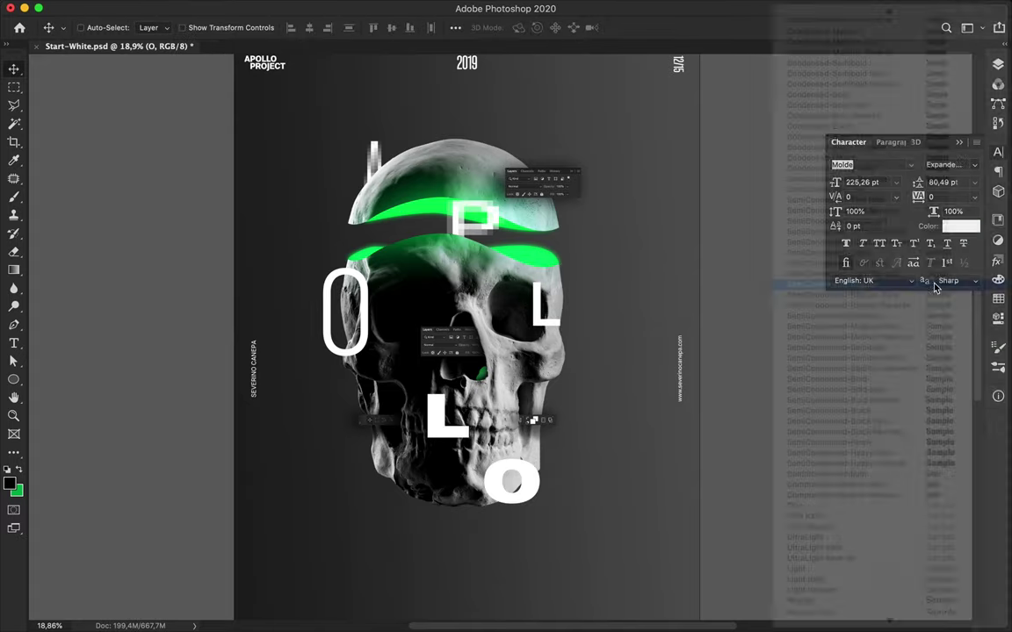
{"action": "left_click", "coordinate": [974, 164]}
{"action": "left_click", "coordinate": [843, 290]}
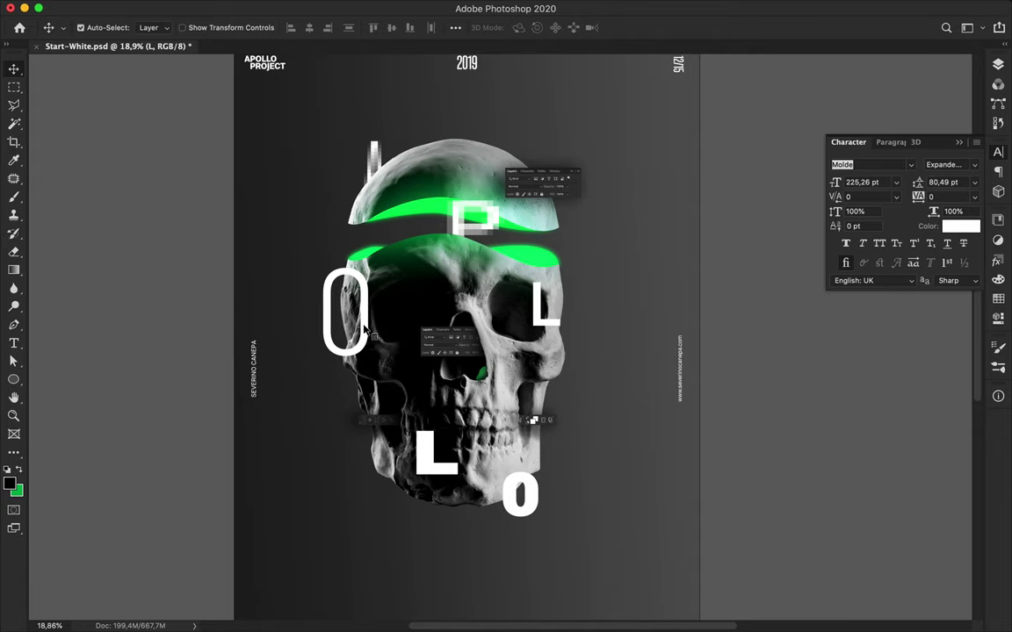
{"action": "left_click", "coordinate": [332, 7]}
{"action": "left_click", "coordinate": [589, 299]}
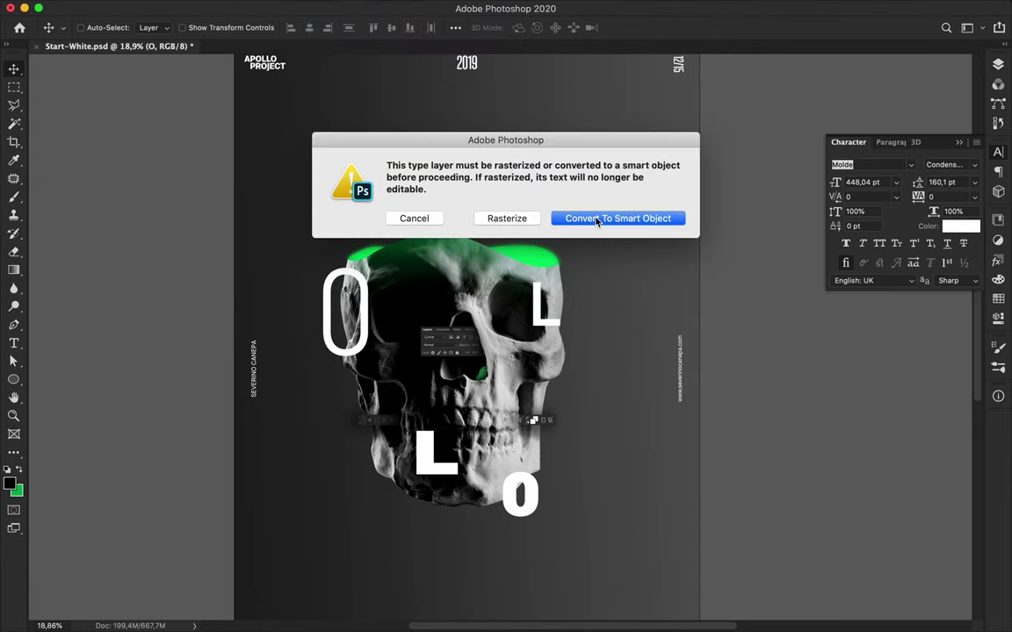
- Mosaic-pixelate the tall O as a smart object and nudge it into place
{"action": "left_click", "coordinate": [596, 219]}
{"action": "key", "text": "Return"}
{"action": "left_click_drag", "start_coordinate": [338, 283], "coordinate": [334, 285]}
{"action": "left_click", "coordinate": [997, 65]}
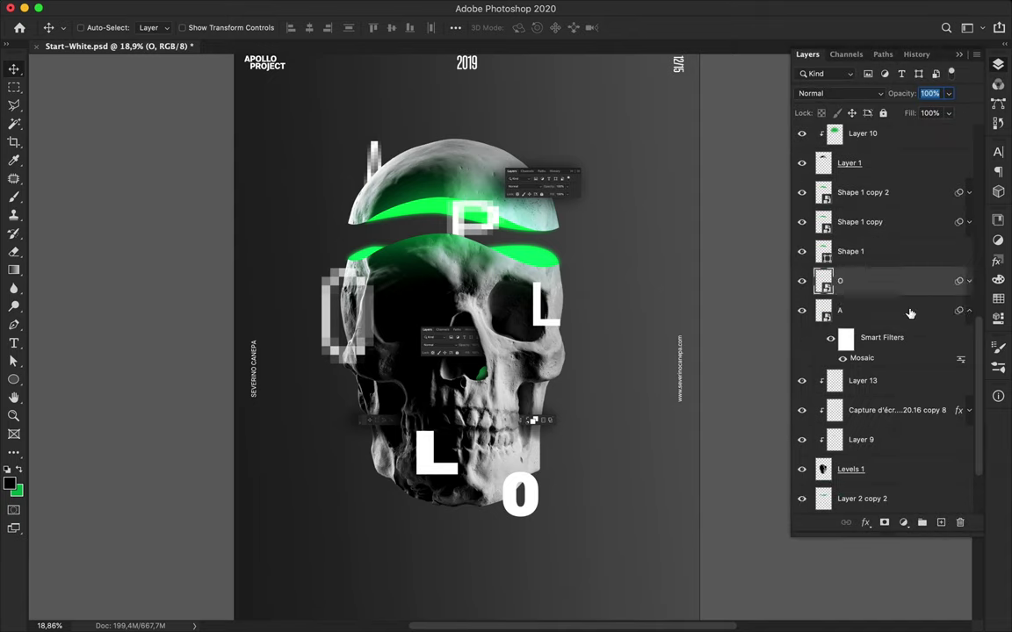
{"action": "left_click", "coordinate": [337, 360]}
{"action": "left_click", "coordinate": [544, 331]}
- Pixelate the upper L with Mosaic at cell size 188 and reposition it
{"action": "left_click", "coordinate": [327, 7]}
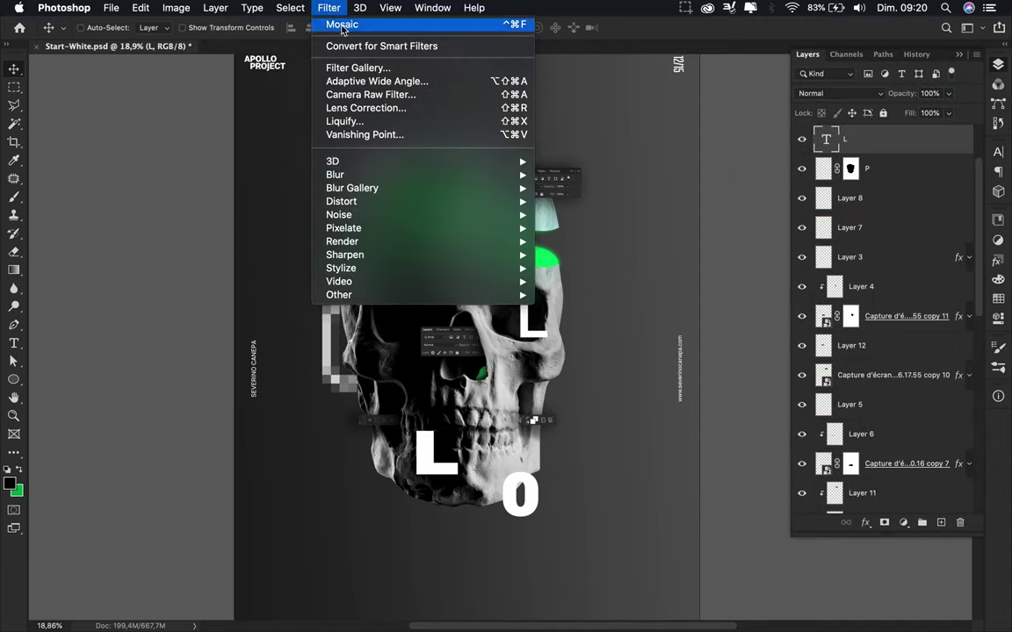
{"action": "left_click", "coordinate": [597, 216]}
{"action": "left_click", "coordinate": [597, 218]}
{"action": "left_click_drag", "start_coordinate": [90, 221], "coordinate": [127, 227]}
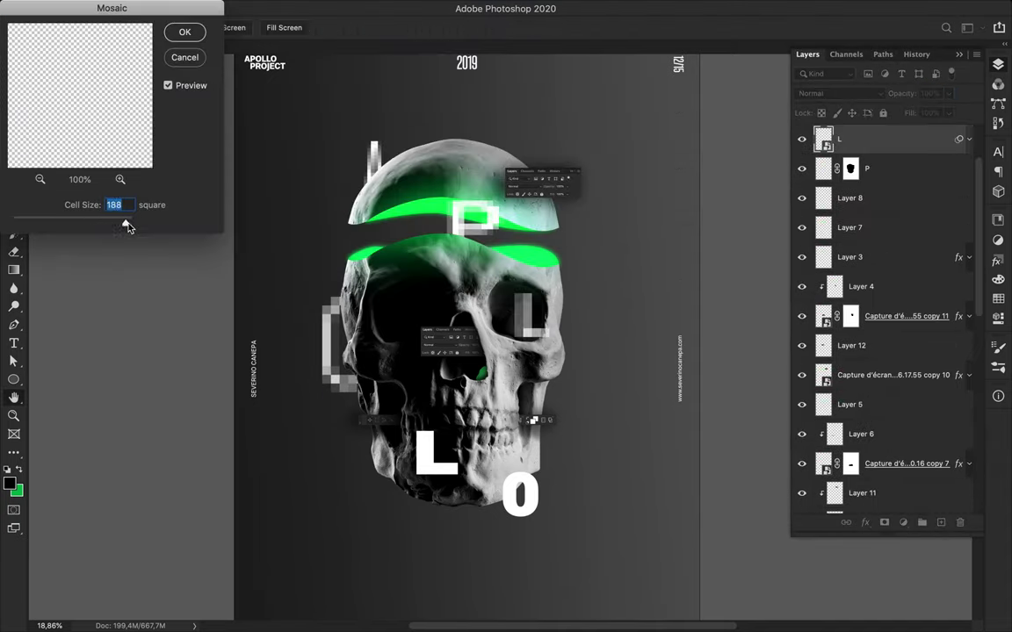
{"action": "key", "text": "Return"}
{"action": "left_click_drag", "start_coordinate": [522, 229], "coordinate": [522, 285]}
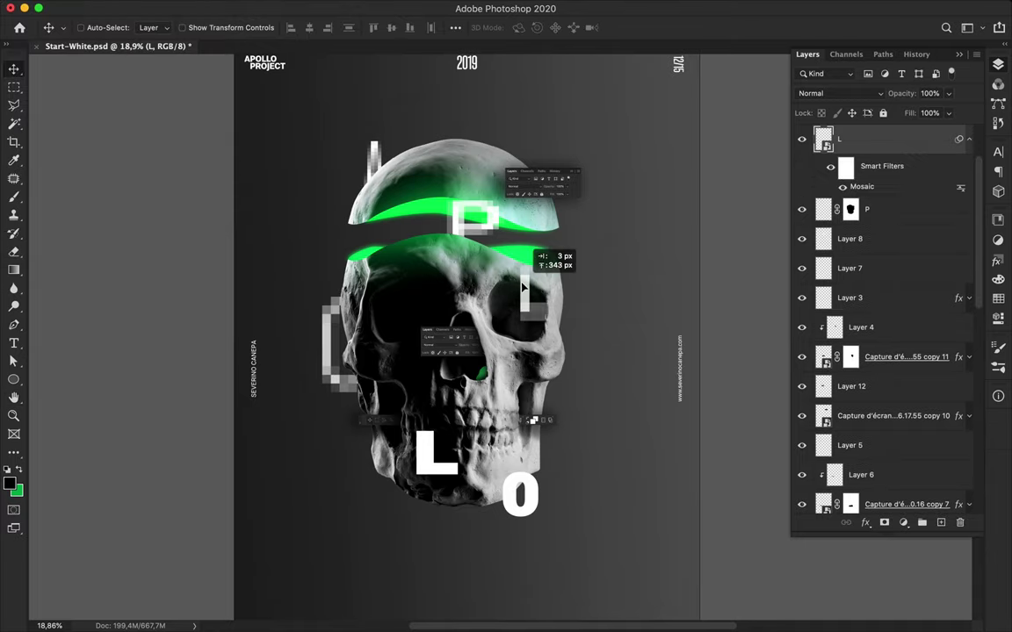
- Convert the lower L to a smart object and apply Mosaic
{"action": "left_click", "coordinate": [328, 7]}
{"action": "mouse_move", "coordinate": [344, 227]}
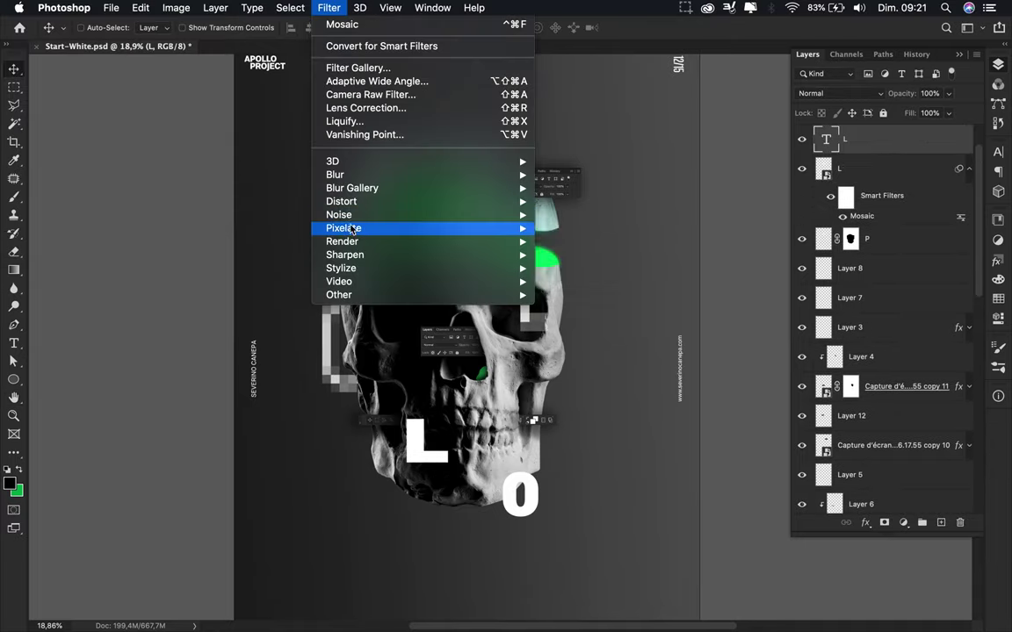
{"action": "left_click", "coordinate": [567, 295]}
{"action": "left_click", "coordinate": [553, 218]}
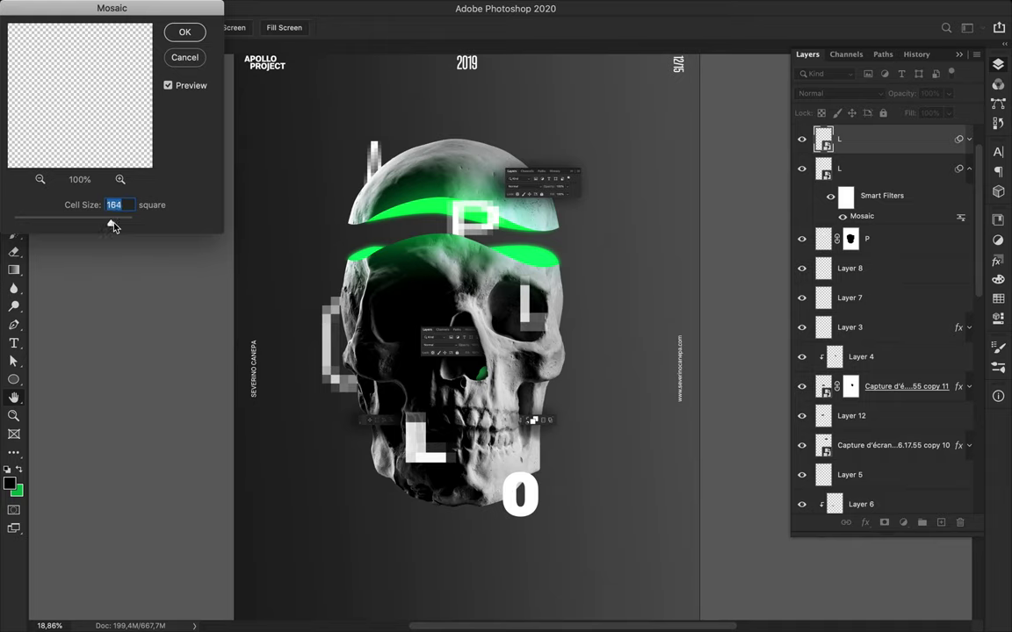
{"action": "key", "text": "Return"}
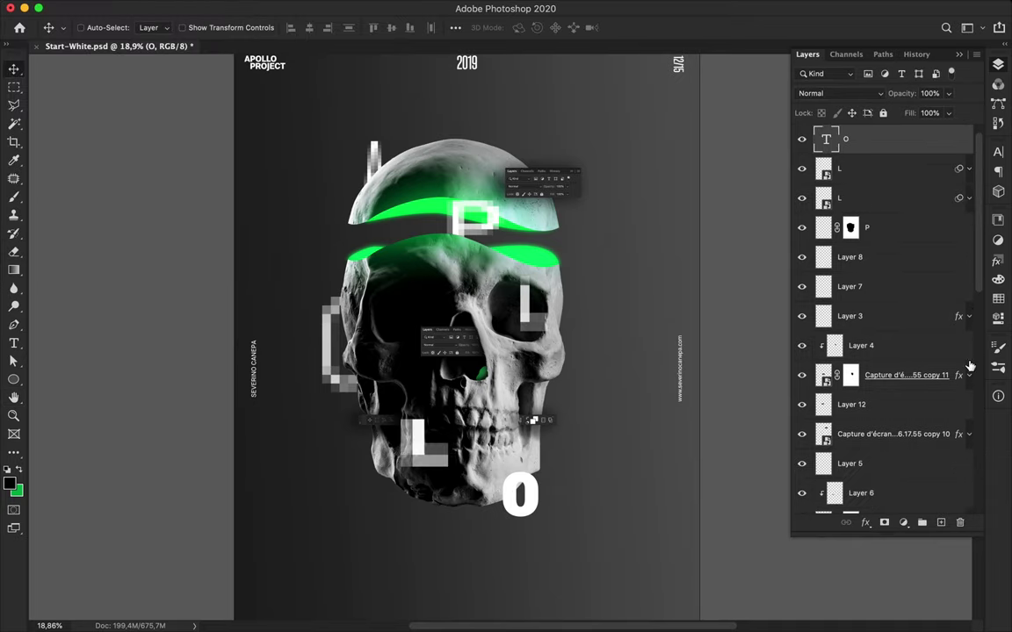
- Pixelate the bottom O with Mosaic at cell size 144
{"action": "left_click", "coordinate": [328, 7]}
{"action": "left_click", "coordinate": [571, 293]}
{"action": "left_click_drag", "start_coordinate": [105, 220], "coordinate": [99, 220]}
{"action": "key", "text": "Return"}
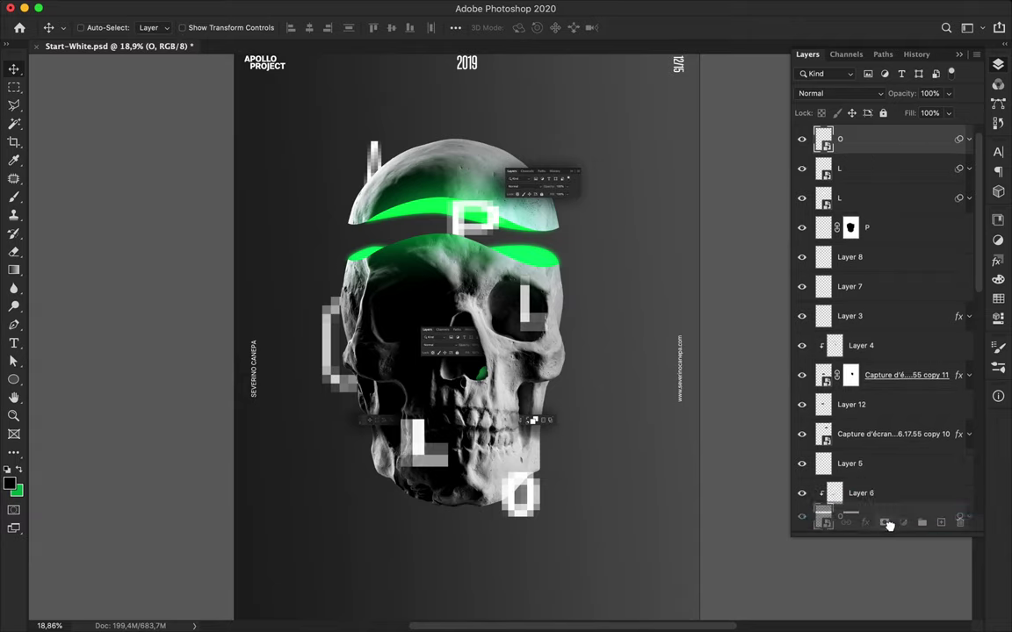
{"action": "left_click", "coordinate": [540, 328]}
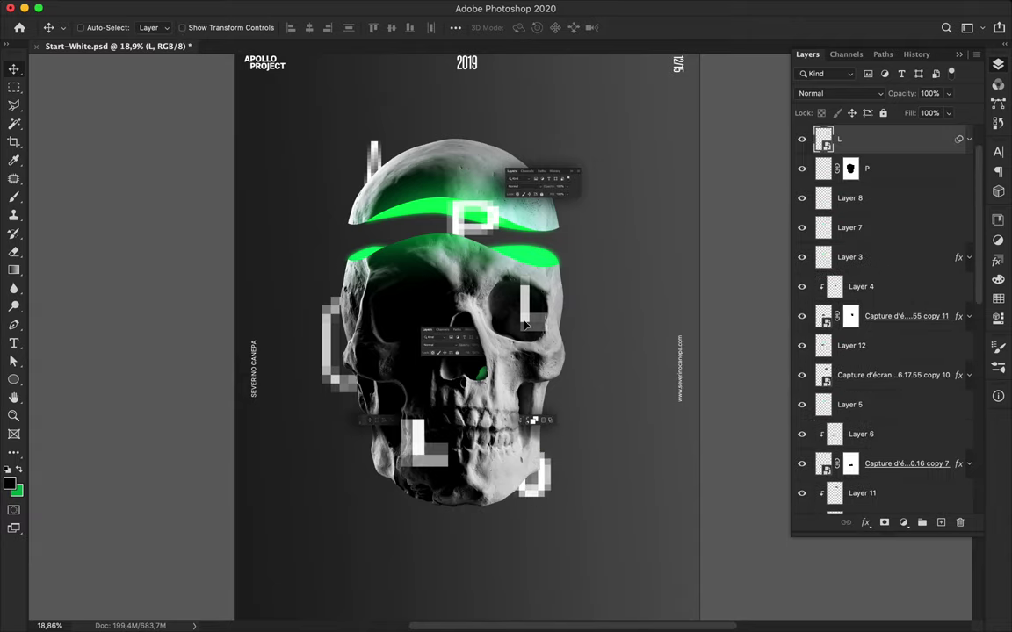
{"action": "left_click", "coordinate": [333, 369]}
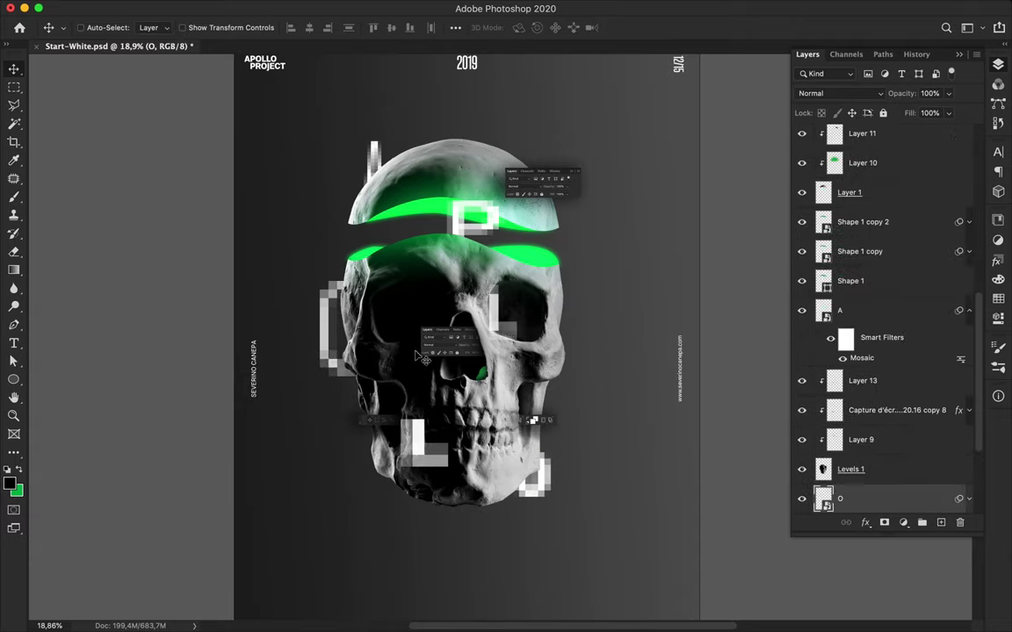
{"action": "scroll", "coordinate": [467, 362], "scroll_direction": "up", "scroll_amount": 5}
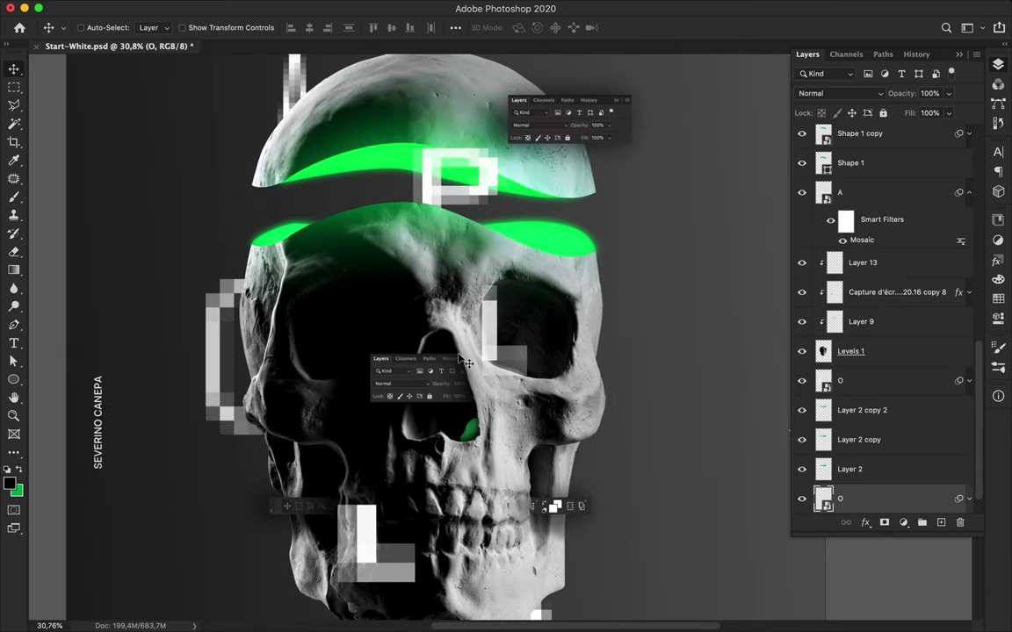
{"action": "scroll", "coordinate": [466, 362], "scroll_direction": "up", "scroll_amount": 2}
{"action": "key", "text": "p"}
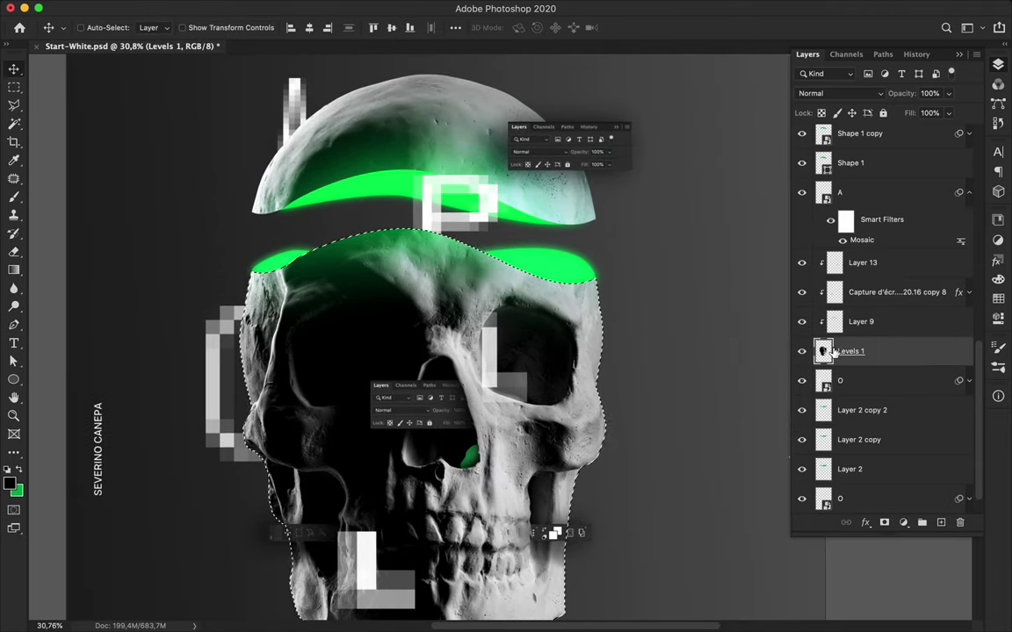
- Copy the right eye socket's path selection onto its own layer and push it right
{"action": "scroll", "coordinate": [442, 371], "scroll_direction": "up", "scroll_amount": 5}
{"action": "key", "text": "p"}
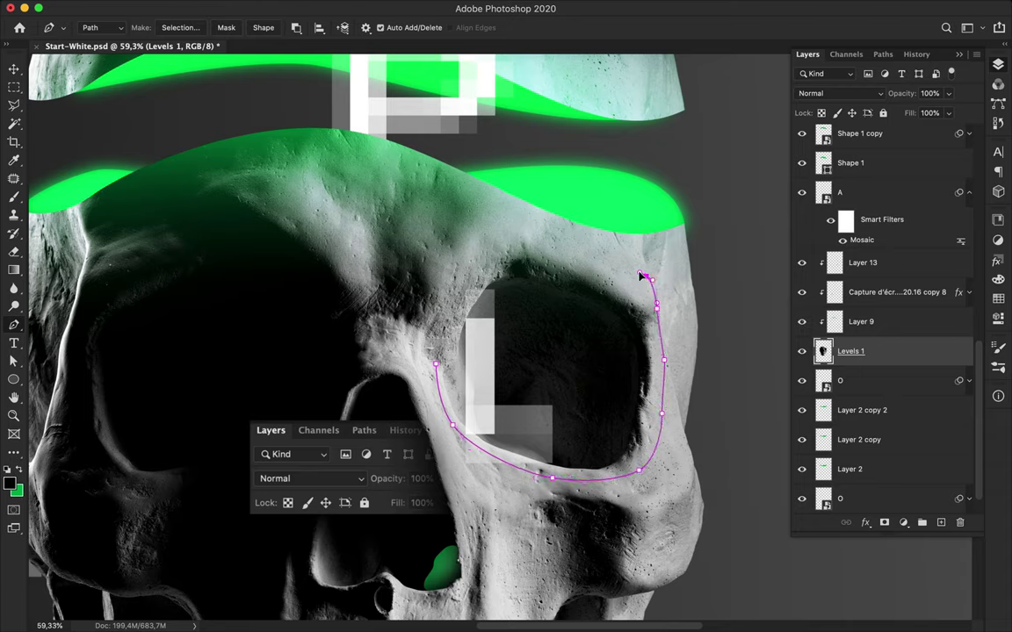
{"action": "left_click", "coordinate": [180, 28]}
{"action": "key", "text": "Return"}
{"action": "key", "text": "ctrl+j"}
{"action": "key", "text": "v"}
{"action": "mouse_move", "coordinate": [562, 303]}
{"action": "left_mouse_down"}
{"action": "mouse_move", "coordinate": [631, 340]}
{"action": "mouse_move", "coordinate": [648, 334]}
{"action": "left_mouse_up"}
- Raise the eye piece layer up the stack and add a new layer beneath it
{"action": "key", "text": "ctrl+minus"}
{"action": "key", "text": "ctrl+bracketright"}
{"action": "key", "text": "ctrl+minus"}
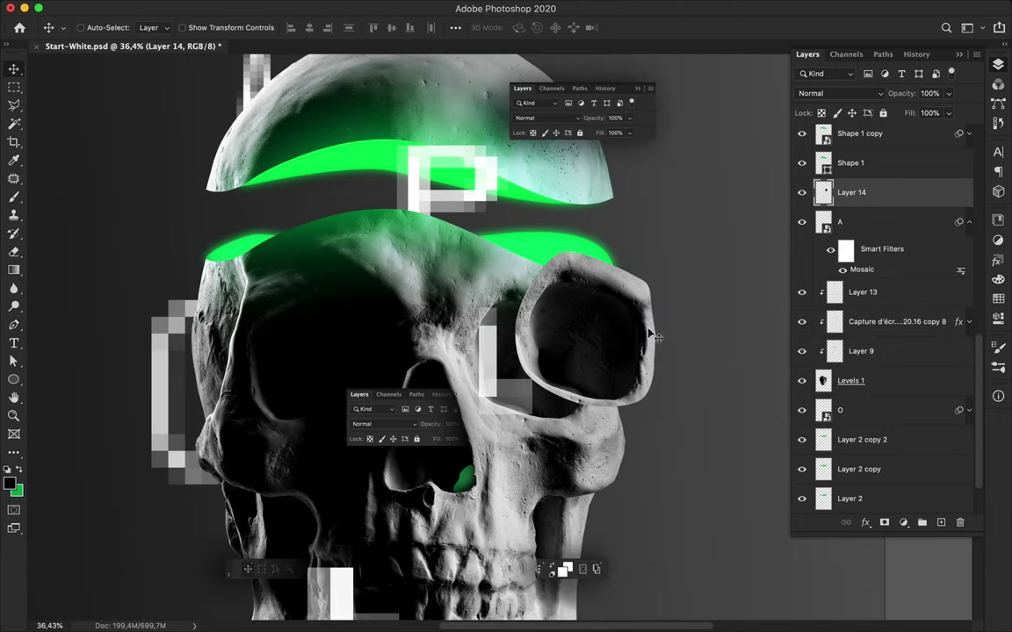
{"action": "left_click", "coordinate": [941, 523], "text": "ctrl"}
{"action": "left_click", "coordinate": [823, 191], "text": "ctrl"}
- Gaussian-blur the eye-piece shadow and tuck it, clipped, beneath Layer 9 under the eye
{"action": "key", "text": "b"}
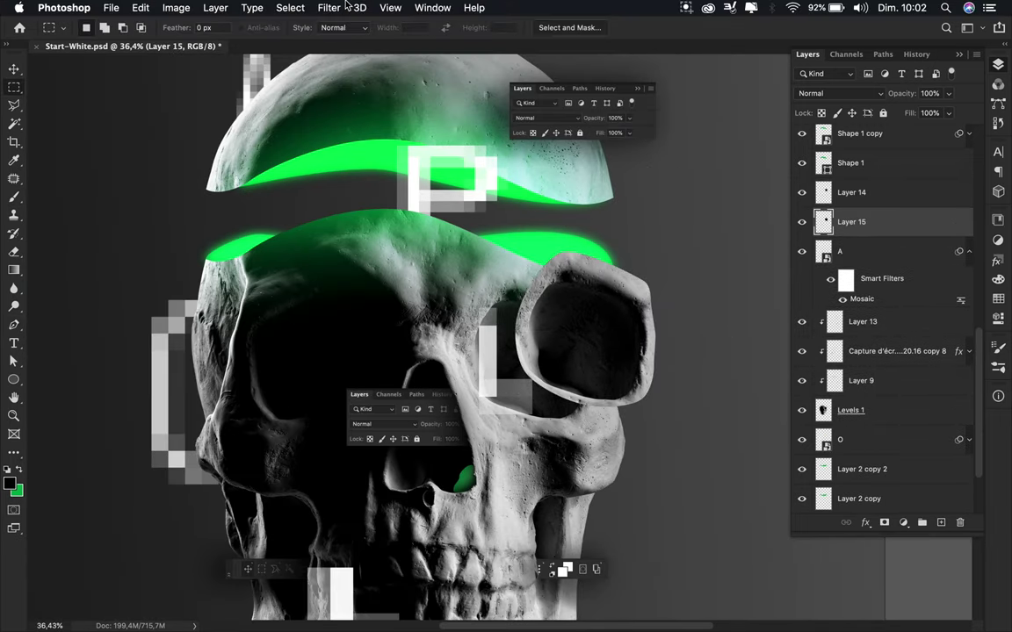
{"action": "left_click", "coordinate": [451, 9]}
{"action": "left_click", "coordinate": [599, 282]}
{"action": "key", "text": "Return"}
{"action": "key", "text": "ctrl+d"}
{"action": "key", "text": "v"}
{"action": "left_click_drag", "start_coordinate": [537, 287], "coordinate": [522, 293]}
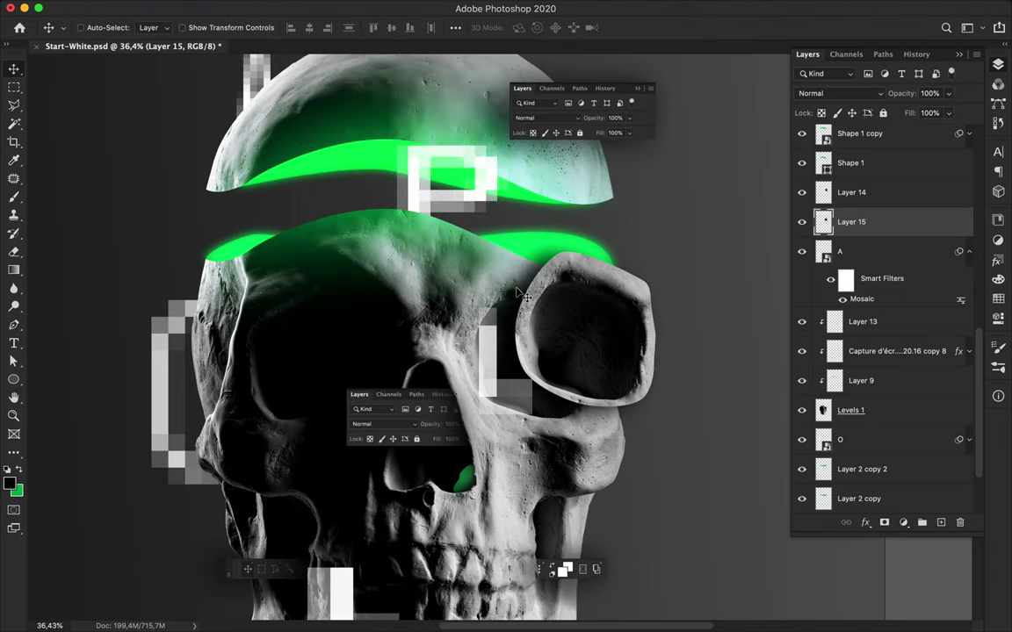
{"action": "left_click_drag", "start_coordinate": [909, 219], "coordinate": [888, 400]}
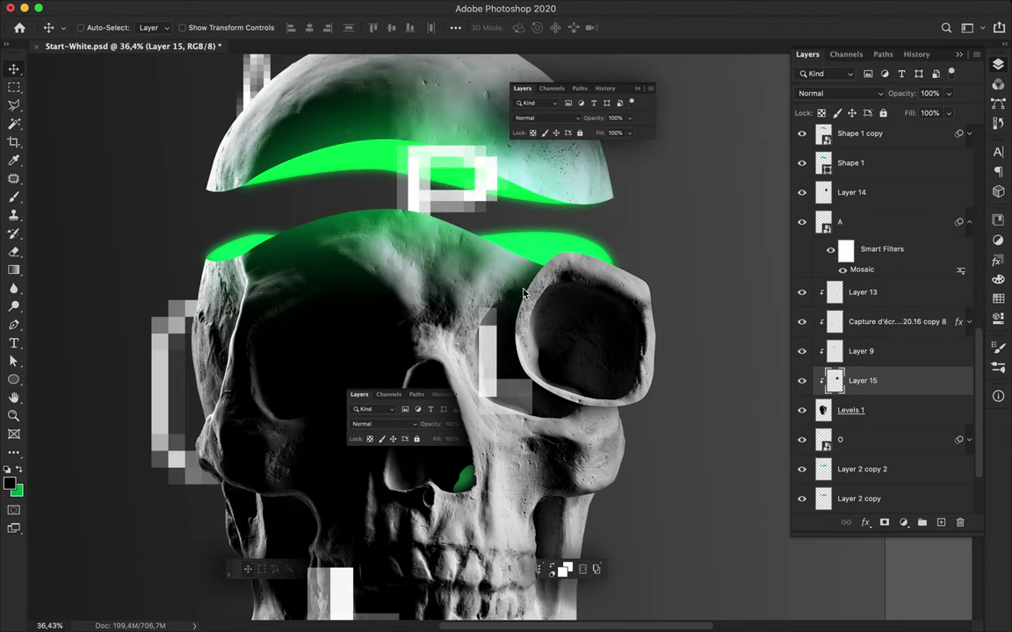
{"action": "left_click_drag", "start_coordinate": [584, 251], "coordinate": [584, 278]}
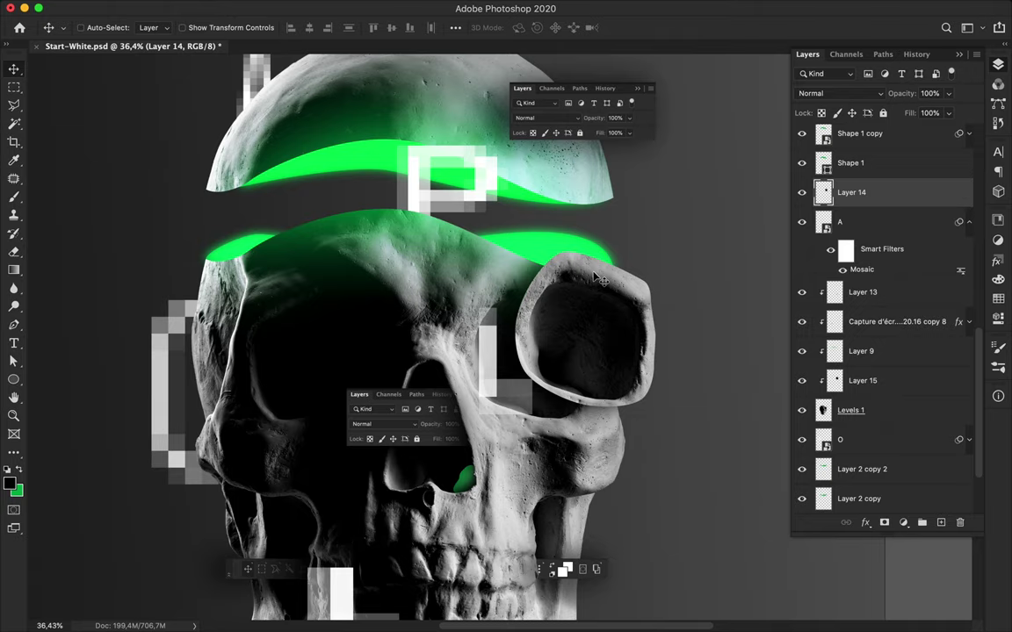
- Add a green glow layer in Linear Dodge (Add) and place a 'copy 12' panel duplicate down-left
{"action": "key", "text": "b"}
{"action": "left_click", "coordinate": [88, 27]}
{"action": "key", "text": "Escape"}
{"action": "key", "text": "v"}
{"action": "left_click", "coordinate": [838, 93]}
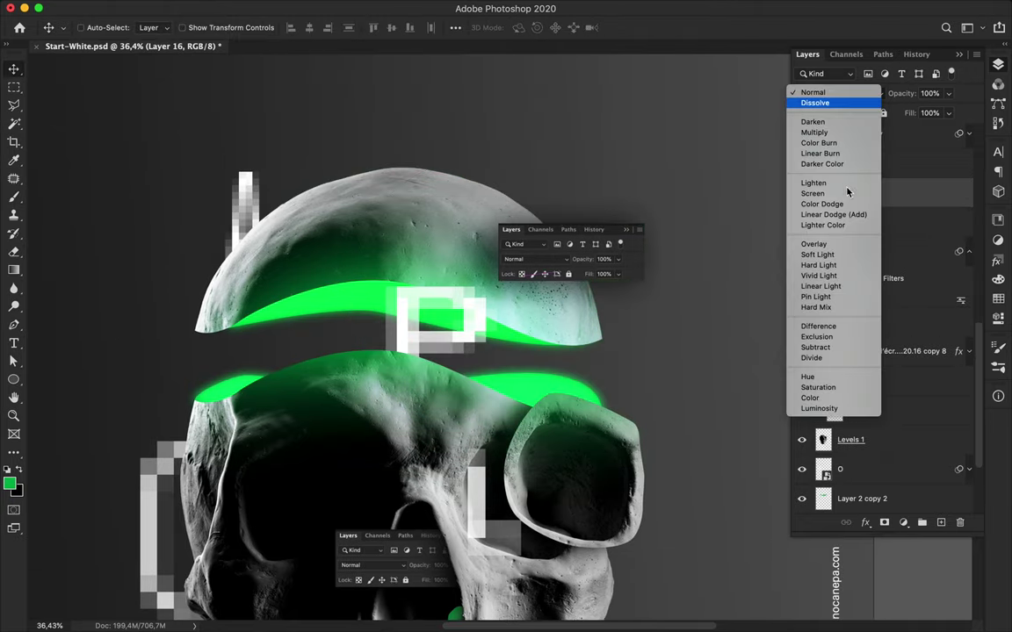
{"action": "left_click", "coordinate": [833, 215]}
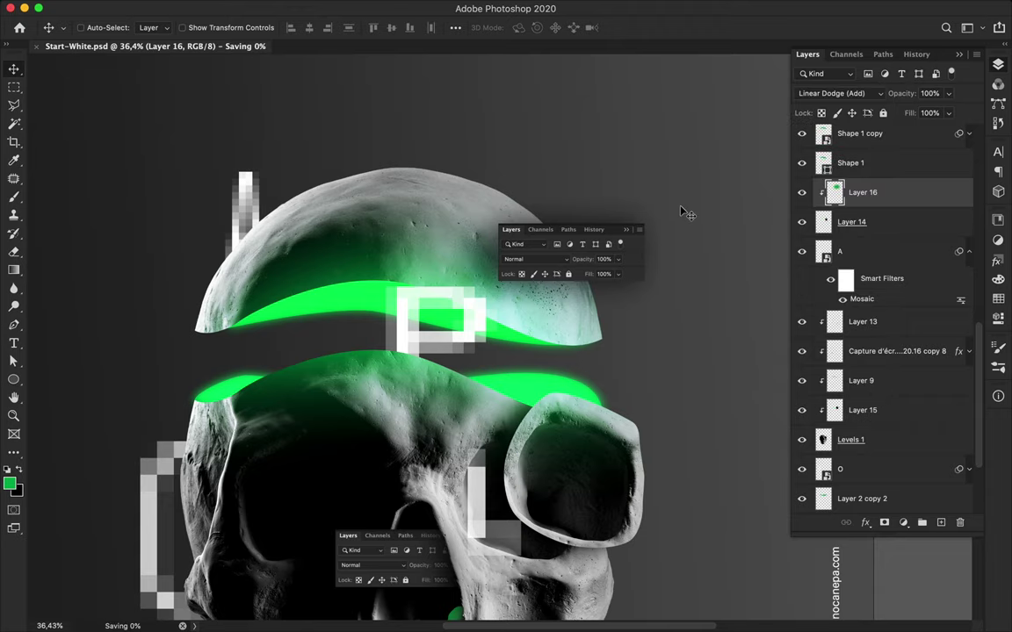
{"action": "left_click_drag", "start_coordinate": [545, 232], "coordinate": [274, 326]}
{"action": "mouse_move", "coordinate": [887, 139]}
{"action": "left_mouse_down"}
{"action": "mouse_move", "coordinate": [897, 348]}
{"action": "mouse_move", "coordinate": [875, 379]}
{"action": "mouse_move", "coordinate": [879, 402]}
{"action": "left_mouse_up"}
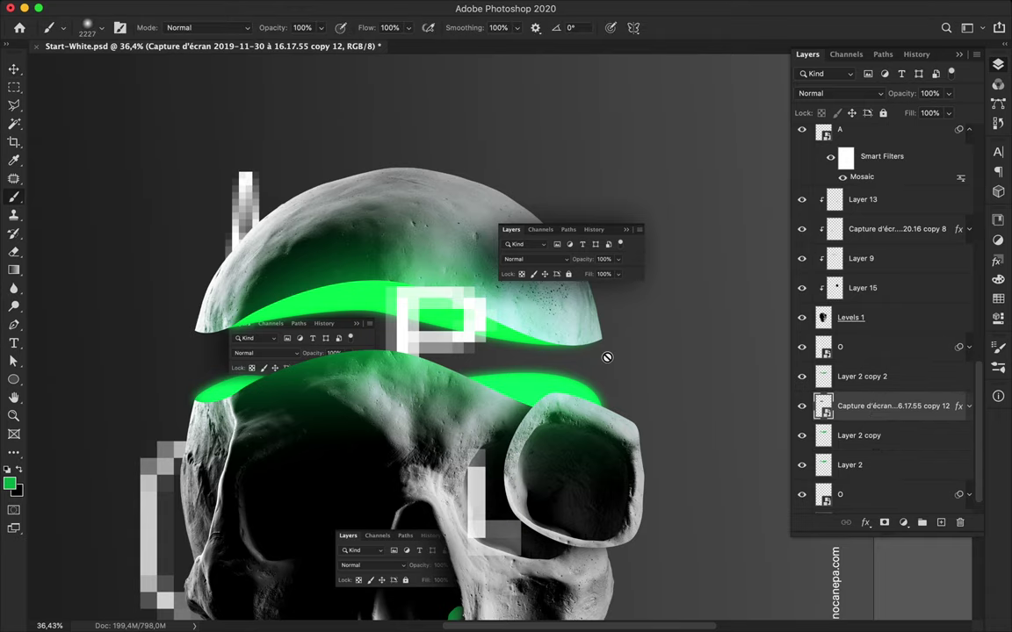
- Add Layer 17 in Linear Dodge (Add), clipped to the panel screenshot to tint it green
{"action": "key", "text": "b"}
{"action": "key", "text": "ctrl+alt+shift+n"}
{"action": "key", "text": "v"}
{"action": "left_click", "coordinate": [839, 93]}
{"action": "left_click", "coordinate": [830, 228]}
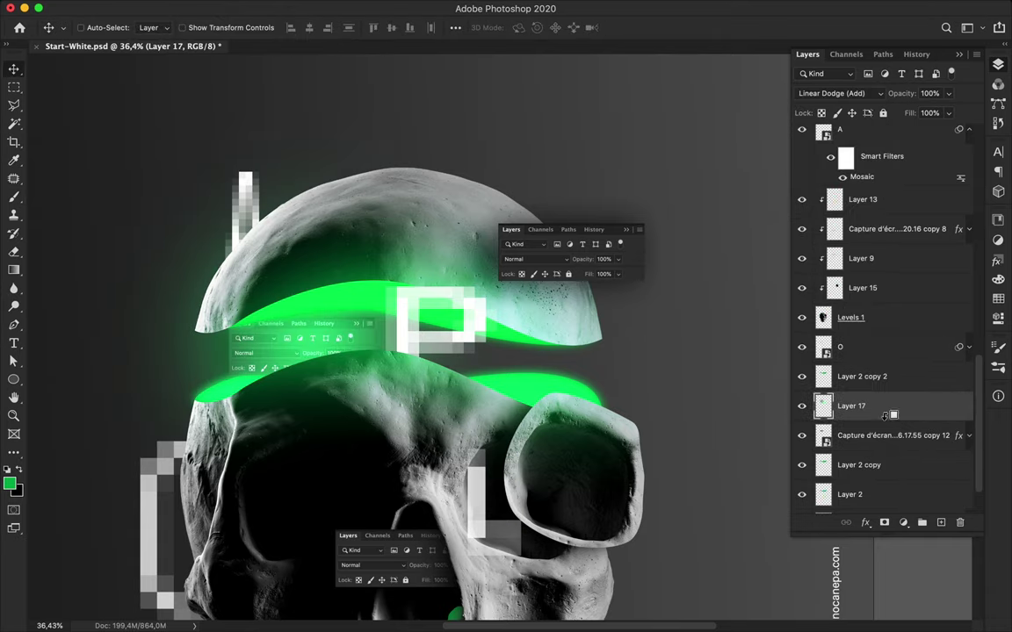
{"action": "left_click", "coordinate": [891, 419], "text": "alt"}
{"action": "left_click_drag", "start_coordinate": [308, 335], "coordinate": [338, 339]}
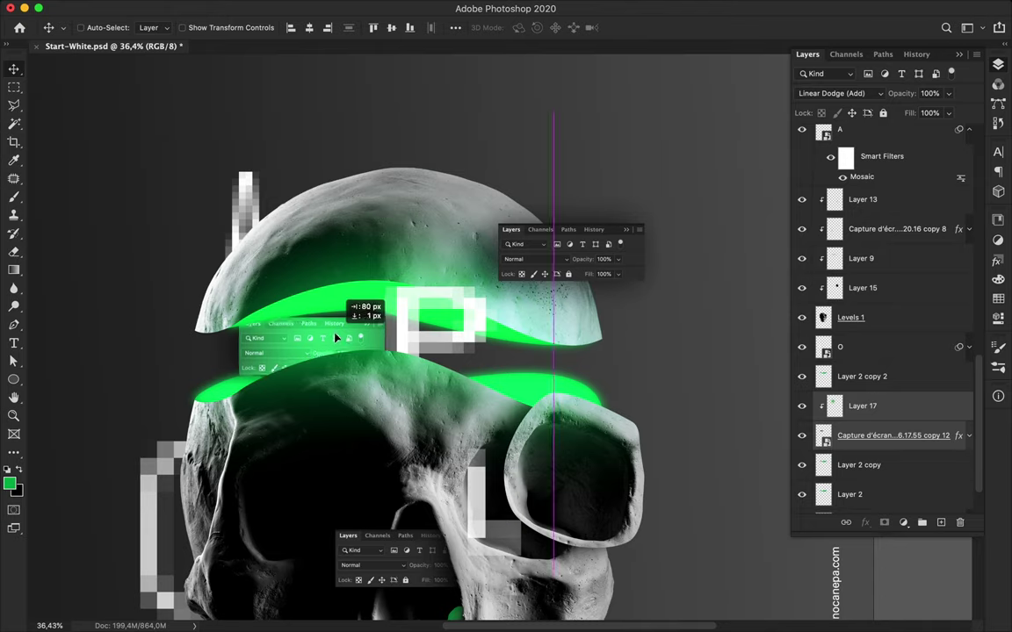
{"action": "mouse_move", "coordinate": [899, 426]}
{"action": "left_mouse_down"}
{"action": "mouse_move", "coordinate": [891, 339]}
{"action": "mouse_move", "coordinate": [840, 345]}
{"action": "left_mouse_up"}
{"action": "key", "text": "ctrl+z"}
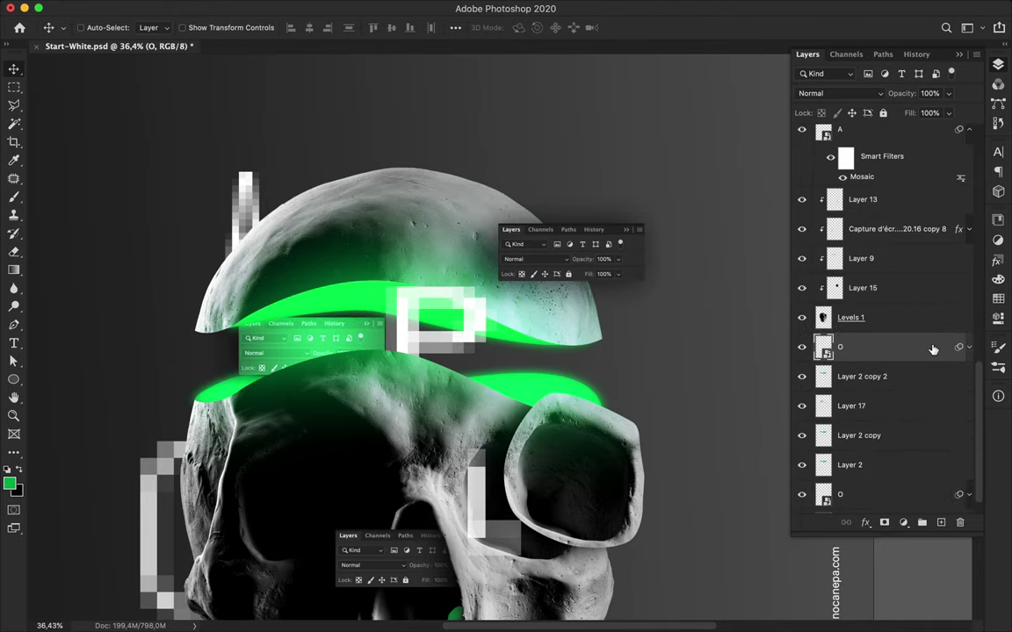
- Duplicate the panel screenshot and its green glow, moving a copy down over the skull's jaw
{"action": "left_click", "coordinate": [931, 387]}
{"action": "left_click", "coordinate": [931, 405]}
{"action": "double_click", "coordinate": [933, 436]}
{"action": "left_click", "coordinate": [925, 292]}
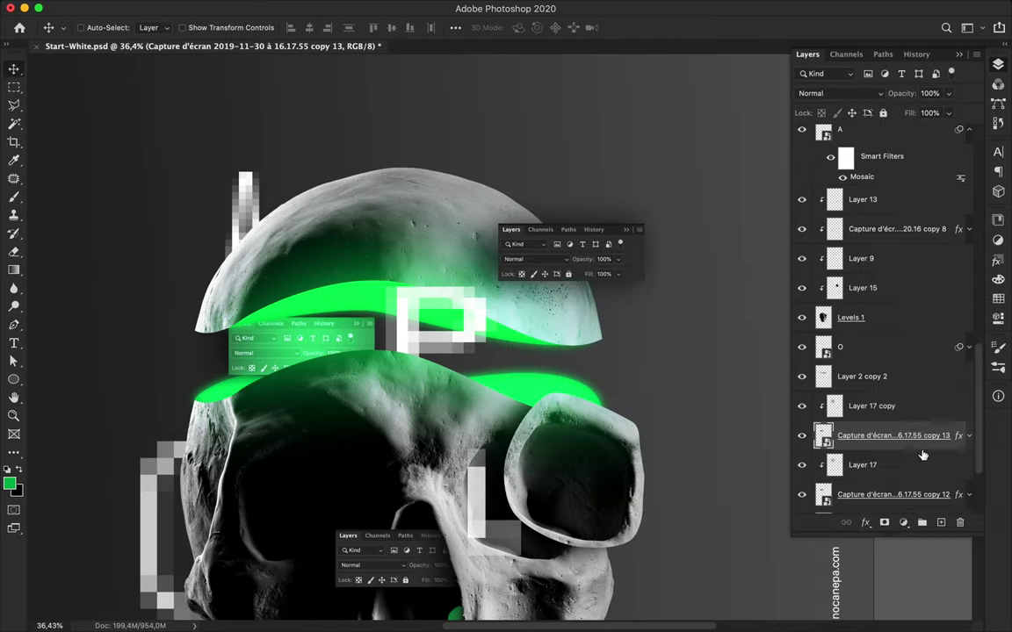
{"action": "left_click", "coordinate": [905, 409]}
{"action": "left_click_drag", "start_coordinate": [904, 408], "coordinate": [869, 174]}
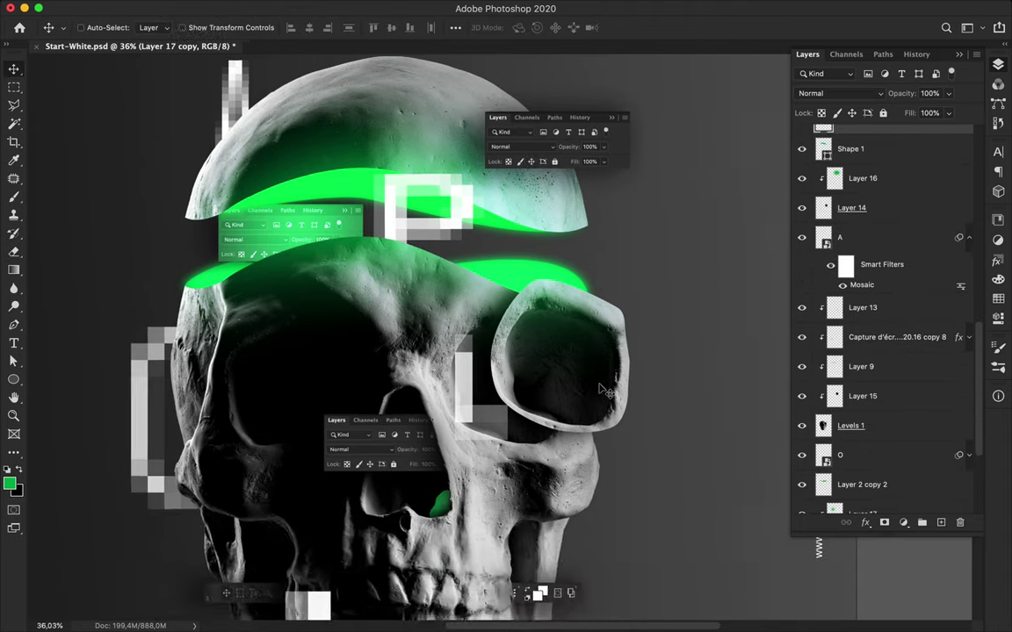
{"action": "scroll", "coordinate": [603, 389], "scroll_direction": "down", "scroll_amount": 2}
{"action": "left_click_drag", "start_coordinate": [547, 131], "coordinate": [546, 538]}
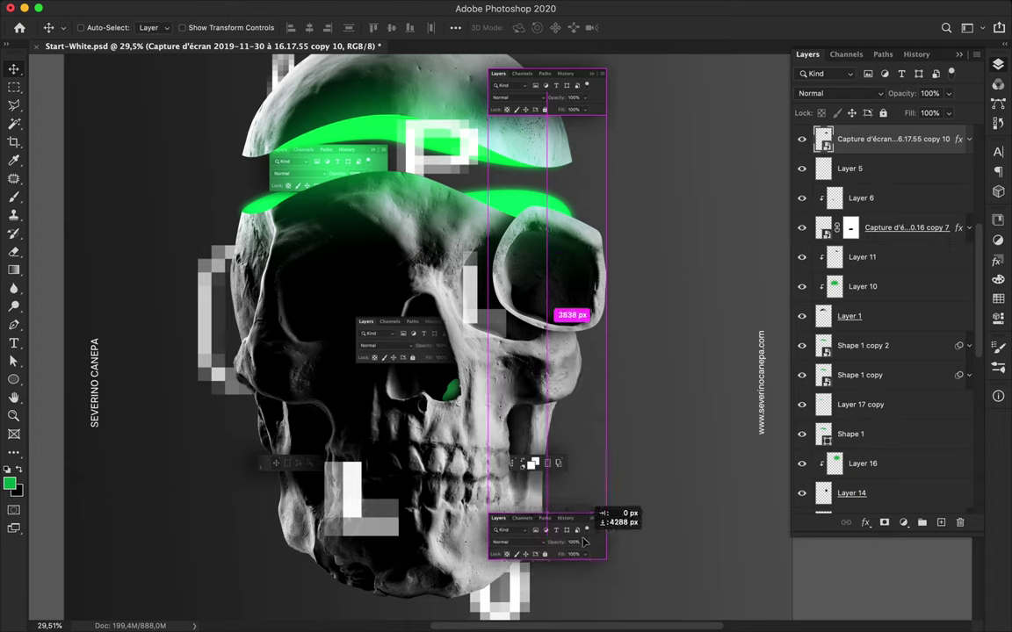
- Draw a rectangle over the left eye socket with a green-to-black linear gradient fill
{"action": "scroll", "coordinate": [367, 432], "scroll_direction": "up", "scroll_amount": 3}
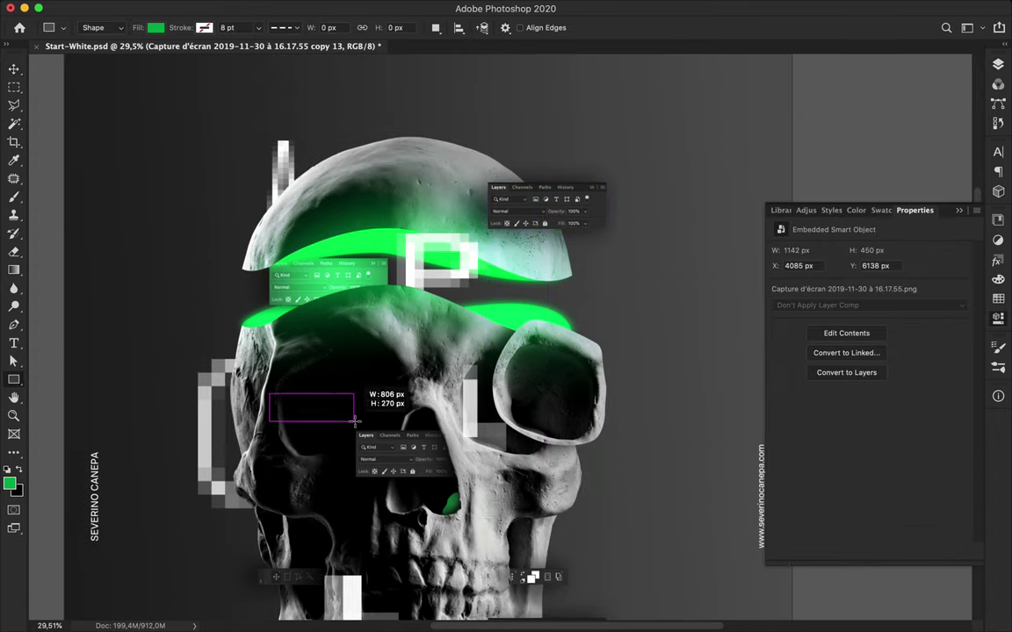
{"action": "left_click_drag", "start_coordinate": [344, 421], "coordinate": [364, 422]}
{"action": "key", "text": "a"}
{"action": "left_click", "coordinate": [208, 27]}
{"action": "left_click", "coordinate": [176, 54]}
{"action": "left_click", "coordinate": [274, 233]}
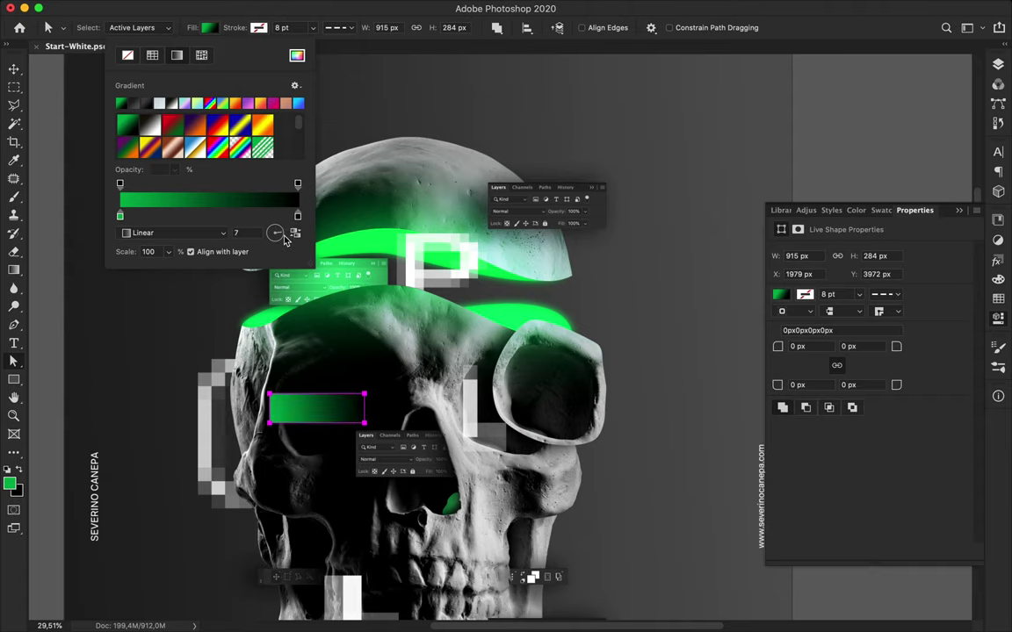
{"action": "key", "text": "v"}
- Start a thin Pen-tool line above the skull
{"action": "scroll", "coordinate": [456, 436], "scroll_direction": "down", "scroll_amount": 2}
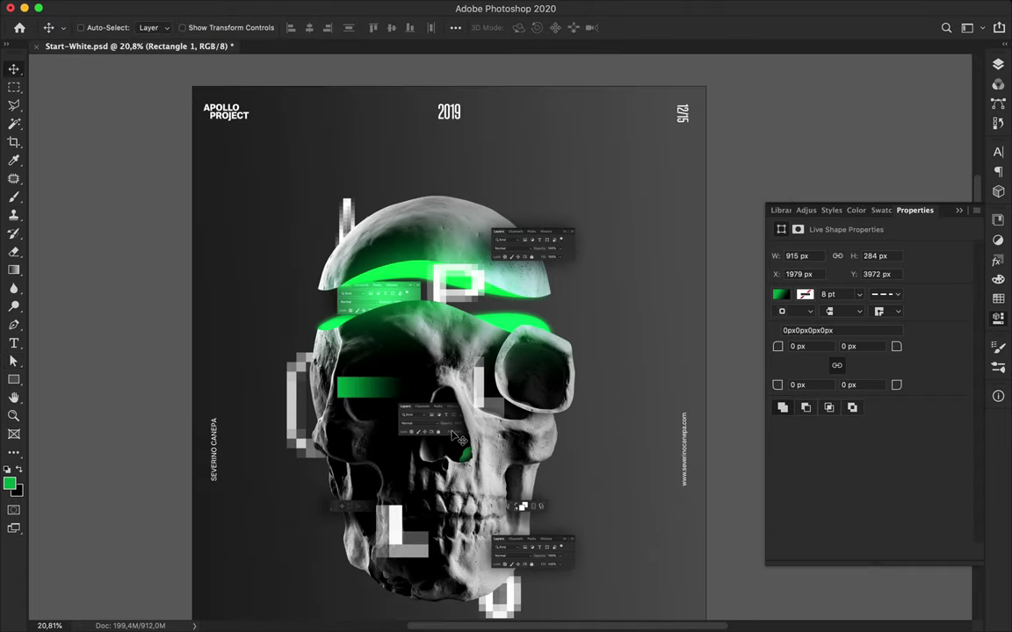
{"action": "scroll", "coordinate": [457, 436], "scroll_direction": "up", "scroll_amount": 3}
{"action": "key", "text": "p"}
{"action": "left_click", "coordinate": [450, 203]}
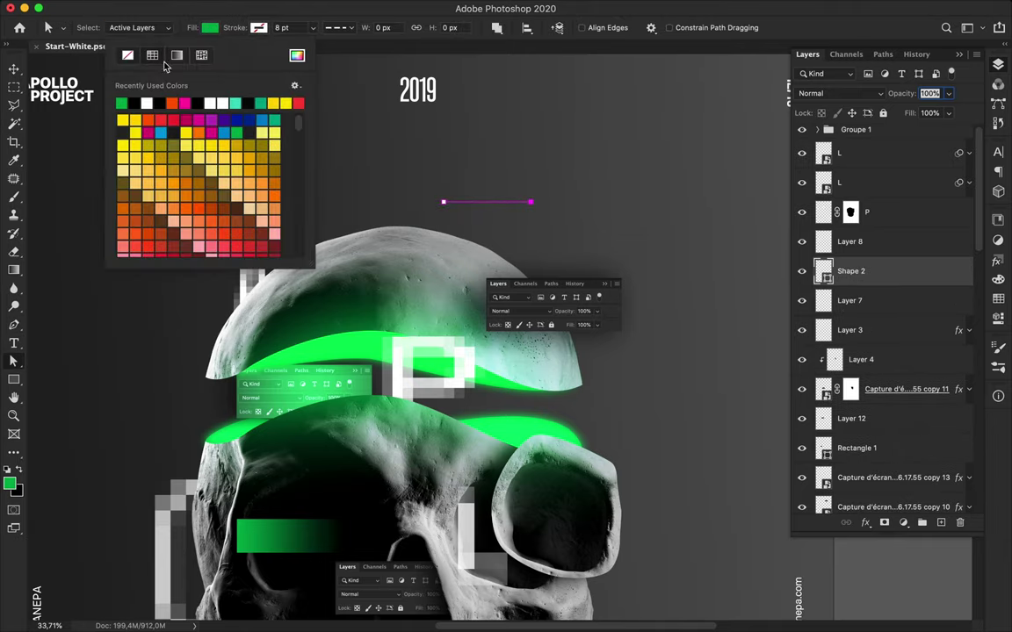
- Duplicate the Shape 2 line into copies above and below the skull, deleting the stray Shape 3
{"action": "key", "text": "v"}
{"action": "left_click_drag", "start_coordinate": [486, 203], "coordinate": [486, 251]}
{"action": "left_click_drag", "start_coordinate": [850, 262], "coordinate": [878, 459]}
{"action": "key", "text": "ctrl+minus"}
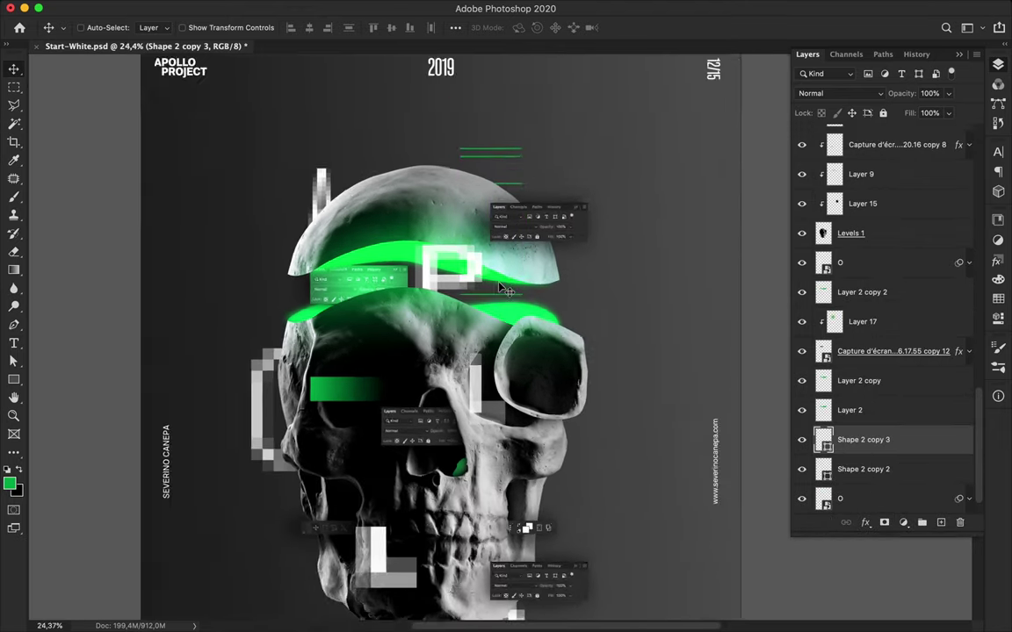
{"action": "left_click_drag", "start_coordinate": [474, 245], "coordinate": [494, 564]}
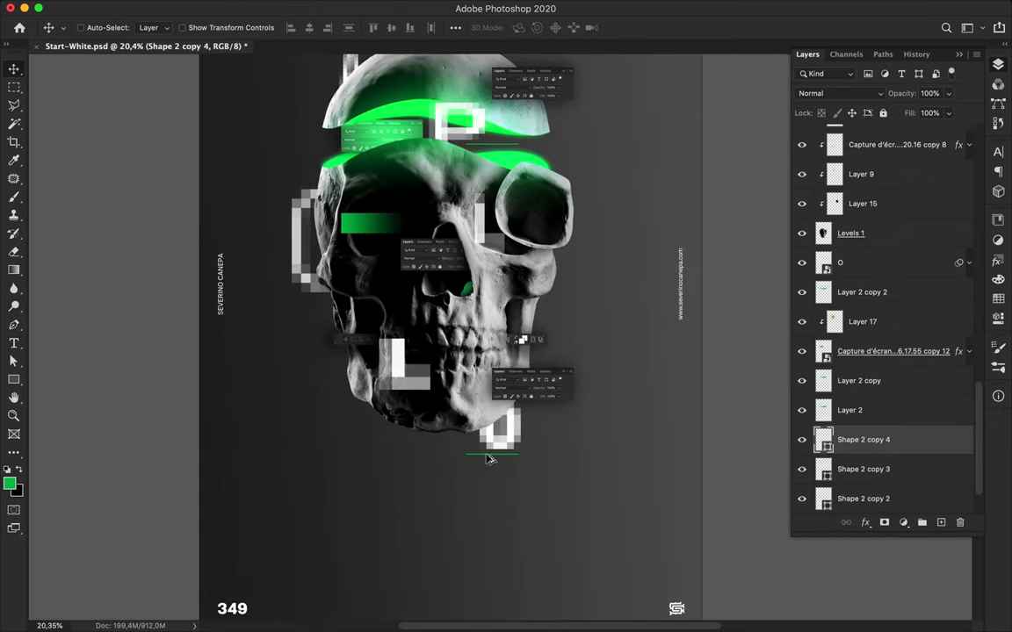
{"action": "key", "text": "ctrl+minus"}
{"action": "scroll", "coordinate": [893, 475], "scroll_direction": "up", "scroll_amount": 10}
{"action": "left_click_drag", "start_coordinate": [454, 265], "coordinate": [462, 299]}
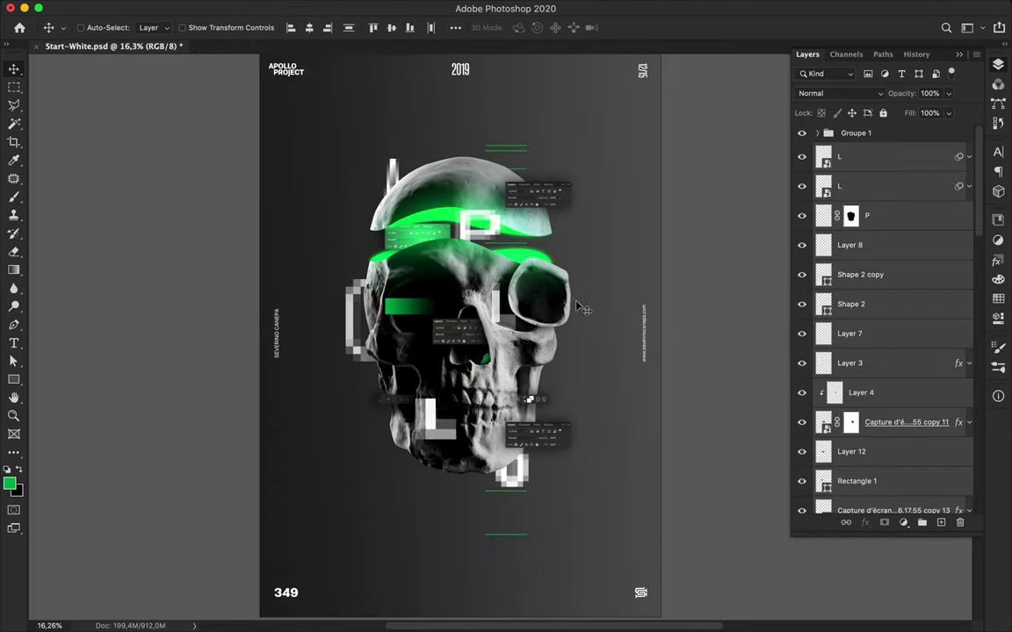
{"action": "scroll", "coordinate": [545, 298], "scroll_direction": "up", "scroll_amount": 5}
{"action": "key", "text": "a"}
{"action": "key", "text": "Delete"}
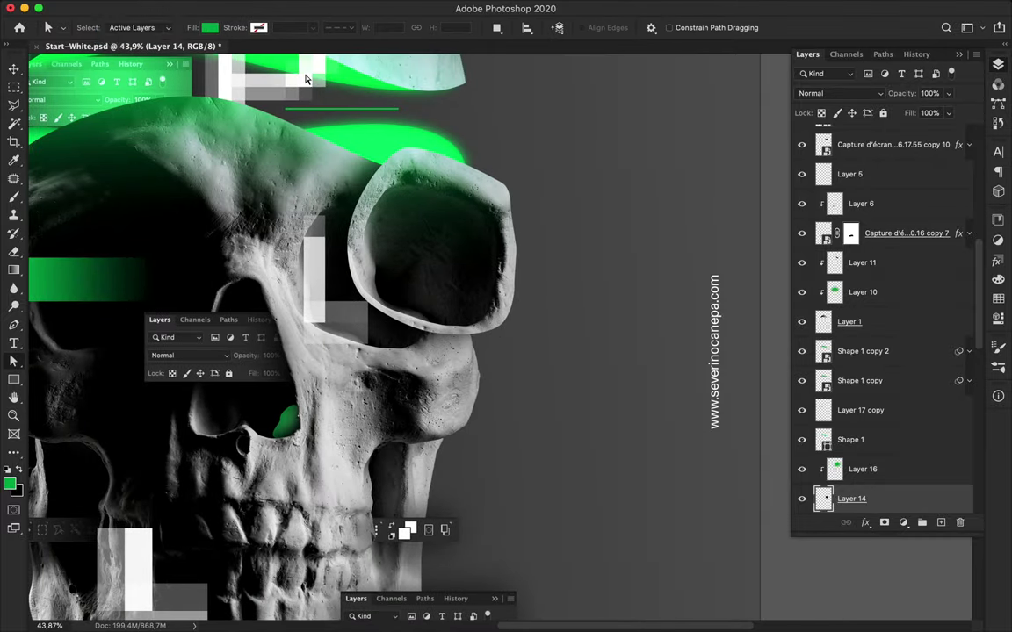
- Trace the right eye-socket rim onto its own layer and pull it out up and right
{"action": "key", "text": "p"}
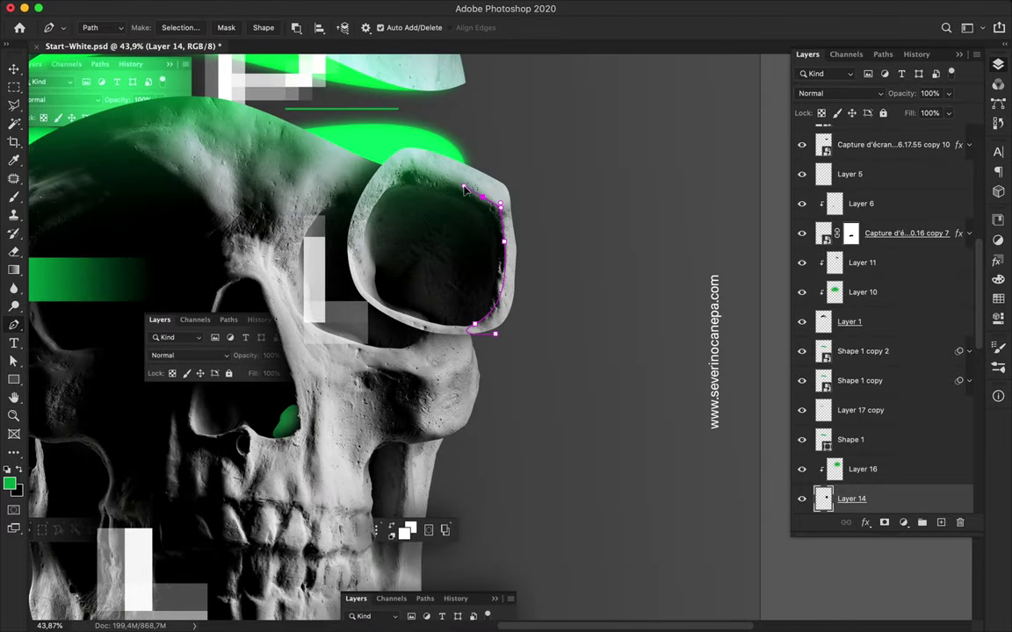
{"action": "key", "text": "ctrl+Return"}
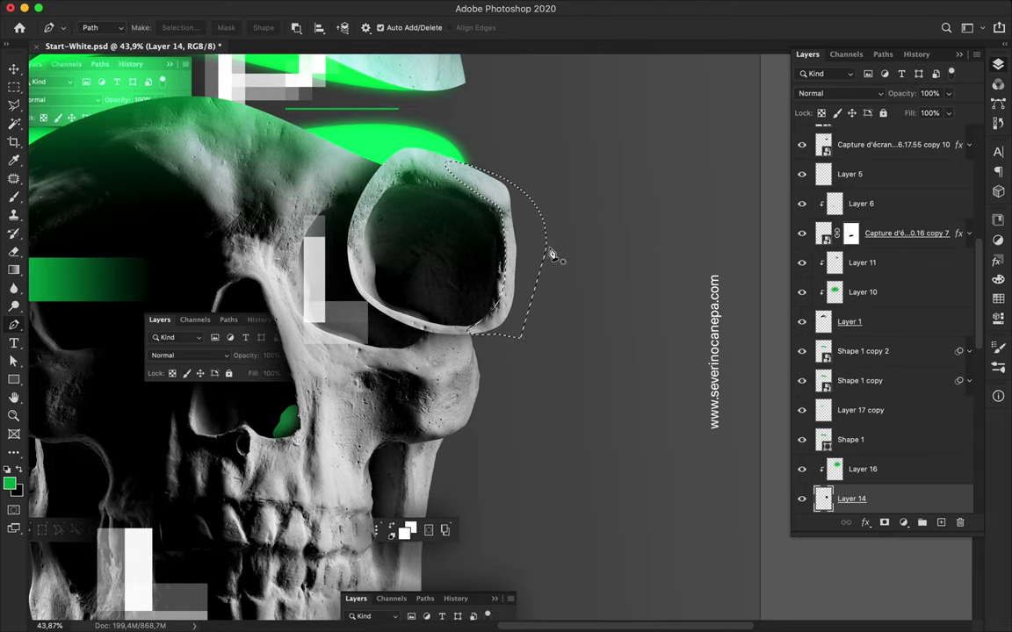
{"action": "key", "text": "ctrl+j"}
{"action": "key", "text": "v"}
{"action": "mouse_move", "coordinate": [515, 288]}
{"action": "left_mouse_down"}
{"action": "mouse_move", "coordinate": [531, 242]}
{"action": "mouse_move", "coordinate": [545, 256]}
{"action": "left_mouse_up"}
{"action": "key", "text": "ctrl+e"}
- Duplicate the eye-socket layers and scale the copy smaller beside the original eye
{"action": "scroll", "coordinate": [485, 343], "scroll_direction": "down", "scroll_amount": 2}
{"action": "scroll", "coordinate": [879, 369], "scroll_direction": "down", "scroll_amount": 3}
{"action": "left_click", "coordinate": [851, 369], "text": "shift"}
{"action": "key", "text": "ctrl+j"}
{"action": "scroll", "coordinate": [485, 342], "scroll_direction": "down", "scroll_amount": 3}
{"action": "key", "text": "ctrl+t"}
{"action": "left_click_drag", "start_coordinate": [702, 88], "coordinate": [669, 154]}
{"action": "key", "text": "Escape"}
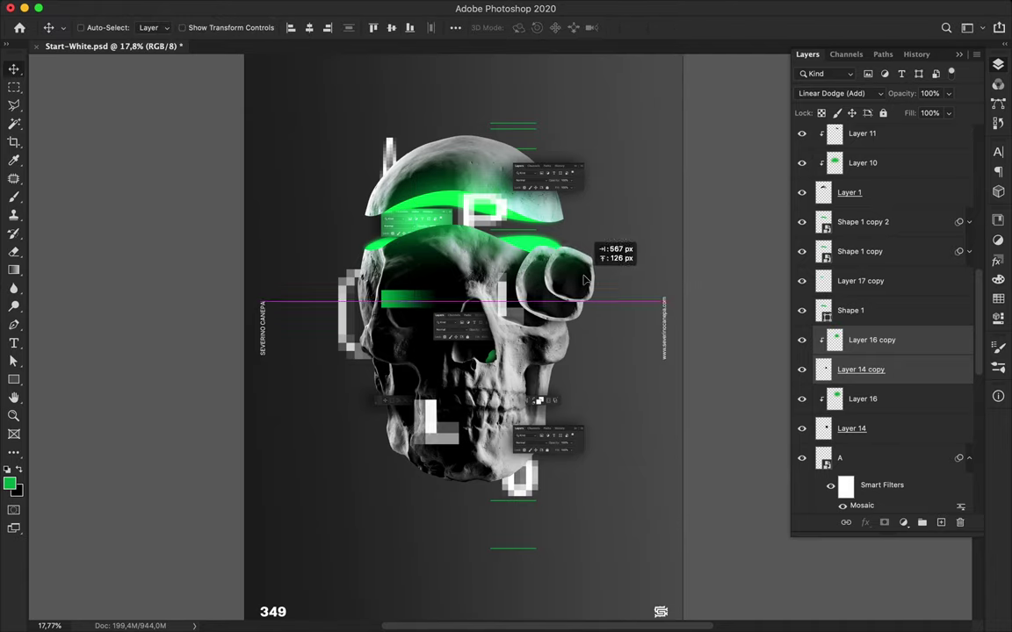
{"action": "key", "text": "ctrl+z"}
{"action": "key", "text": "ctrl+j"}
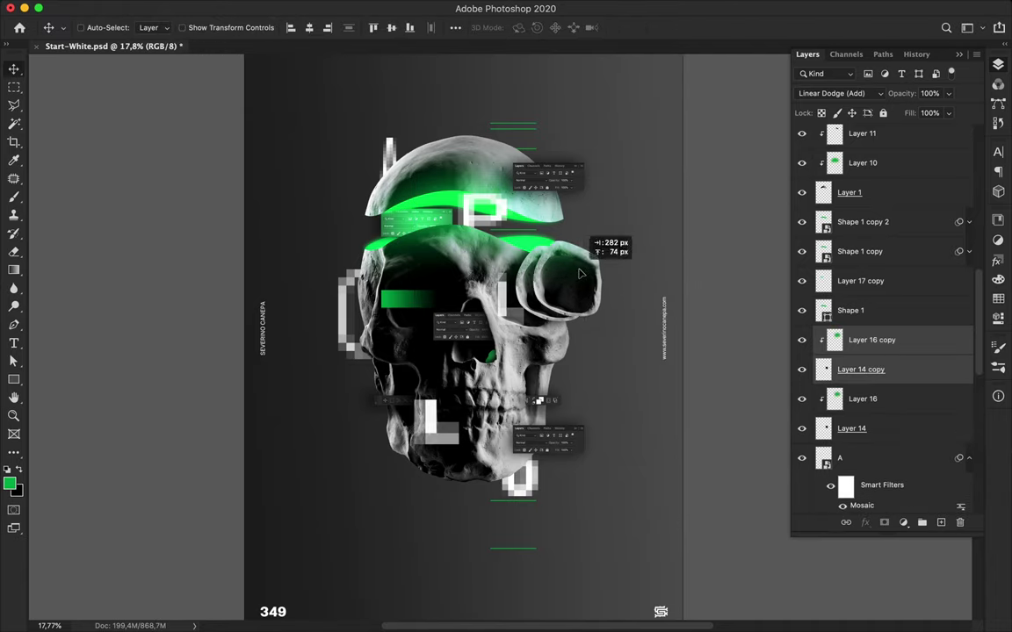
{"action": "key", "text": "ctrl+t"}
{"action": "left_click_drag", "start_coordinate": [553, 215], "coordinate": [625, 286]}
{"action": "key", "text": "Return"}
- Paint dark shading on new Layer 18 inside the eye copy's outline and offset it slightly
{"action": "key", "text": "ctrl+j"}
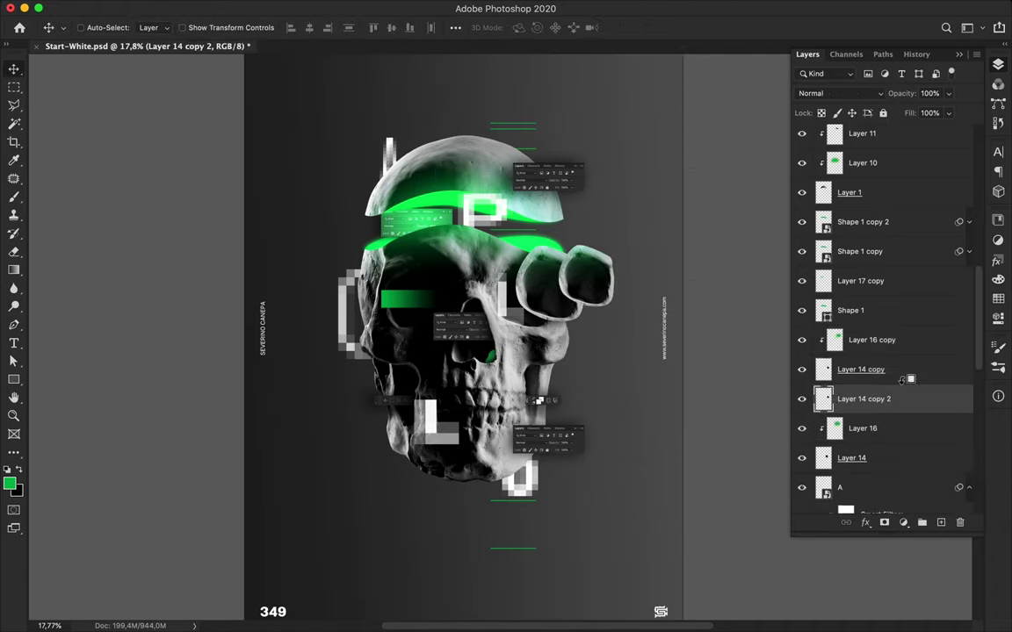
{"action": "key", "text": "ctrl+z"}
{"action": "scroll", "coordinate": [662, 312], "scroll_direction": "up", "scroll_amount": 2}
{"action": "key", "text": "ctrl+shift+alt+n"}
{"action": "left_click", "coordinate": [824, 369], "text": "ctrl"}
{"action": "key", "text": "b"}
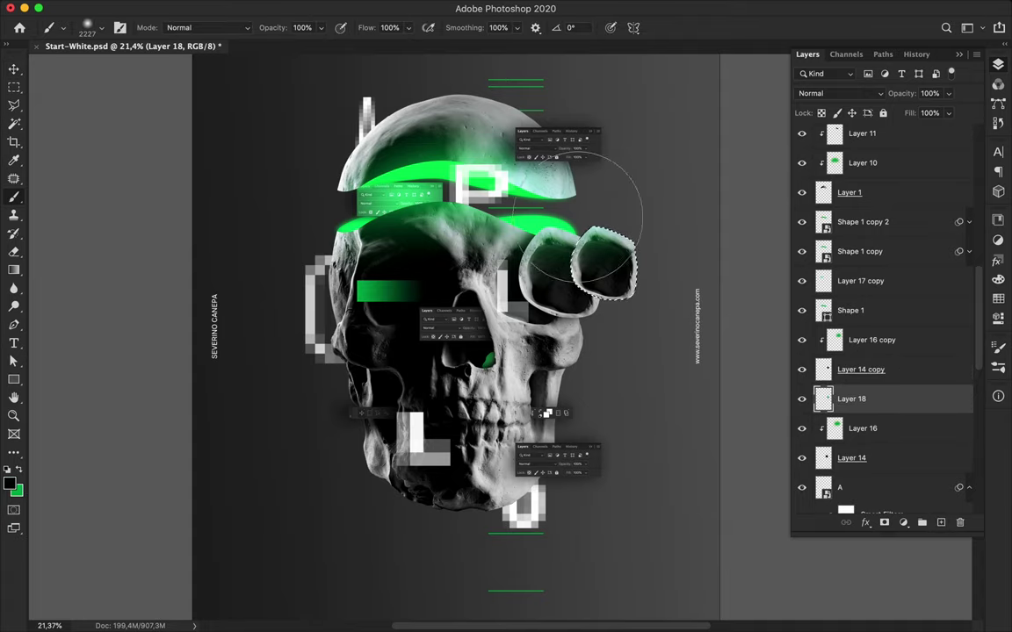
{"action": "key", "text": "m"}
{"action": "key", "text": "ctrl+d"}
{"action": "key", "text": "v"}
{"action": "left_click_drag", "start_coordinate": [534, 233], "coordinate": [597, 273]}
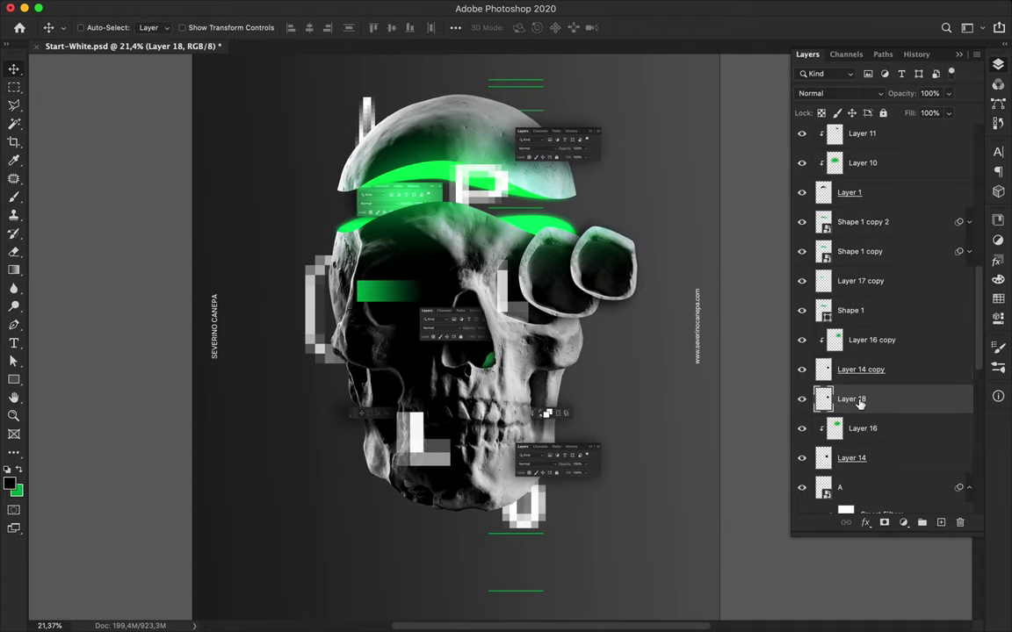
{"action": "scroll", "coordinate": [855, 409], "scroll_direction": "down", "scroll_amount": 5}
{"action": "left_click", "coordinate": [862, 407]}
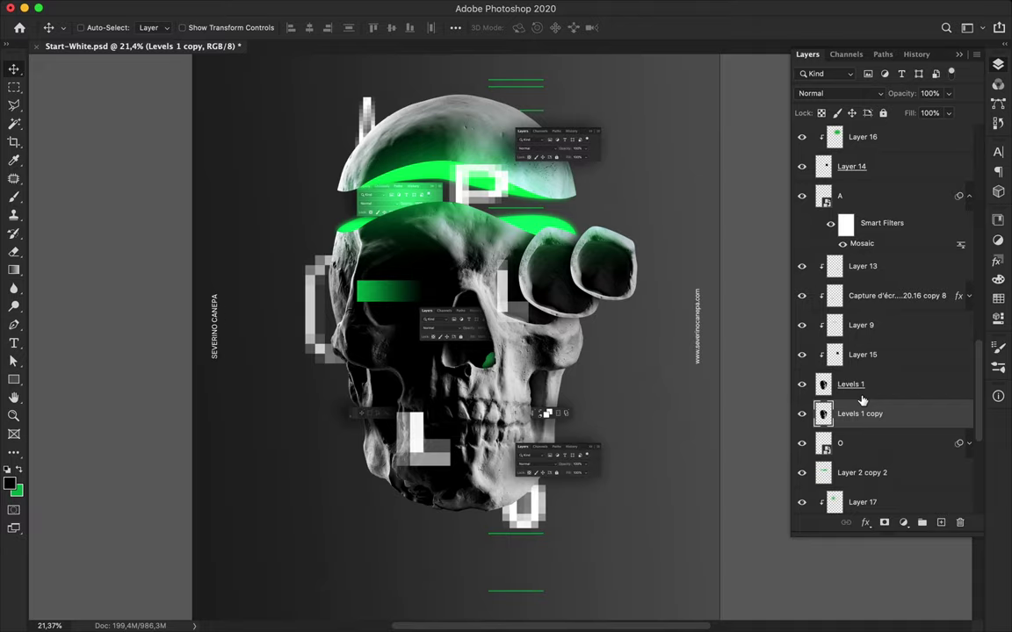
- Delete the Levels 1 copy and duplicate the gradient bar down-left of the skull
{"action": "key", "text": "BackSpace"}
{"action": "scroll", "coordinate": [531, 324], "scroll_direction": "up", "scroll_amount": 3}
{"action": "left_click", "coordinate": [522, 254]}
{"action": "scroll", "coordinate": [508, 285], "scroll_direction": "down", "scroll_amount": 1}
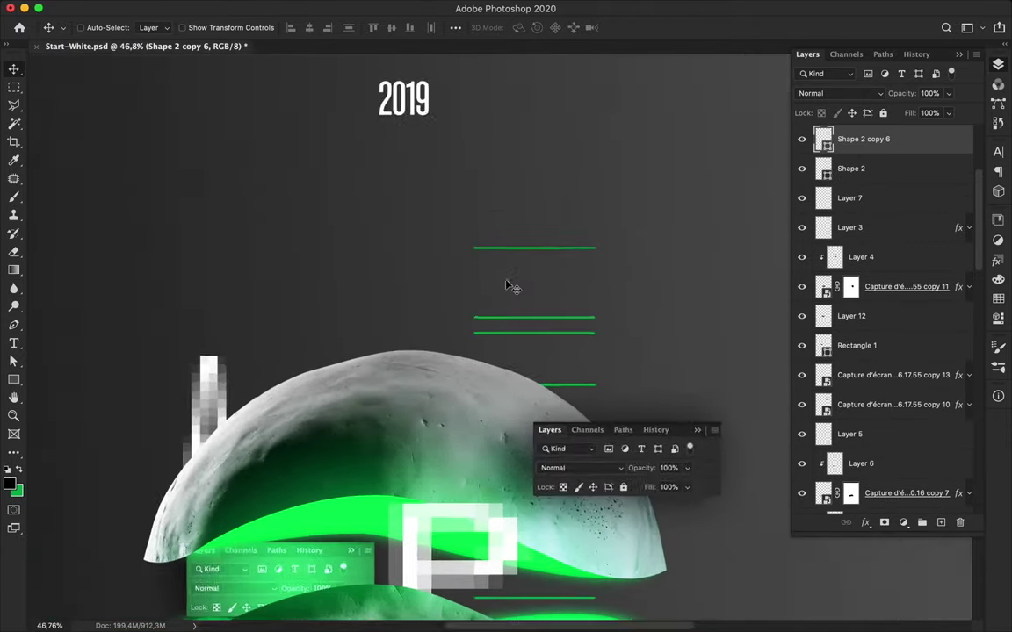
{"action": "scroll", "coordinate": [508, 286], "scroll_direction": "down", "scroll_amount": 2}
{"action": "scroll", "coordinate": [281, 413], "scroll_direction": "up", "scroll_amount": 3}
{"action": "left_click_drag", "start_coordinate": [481, 387], "coordinate": [252, 458]}
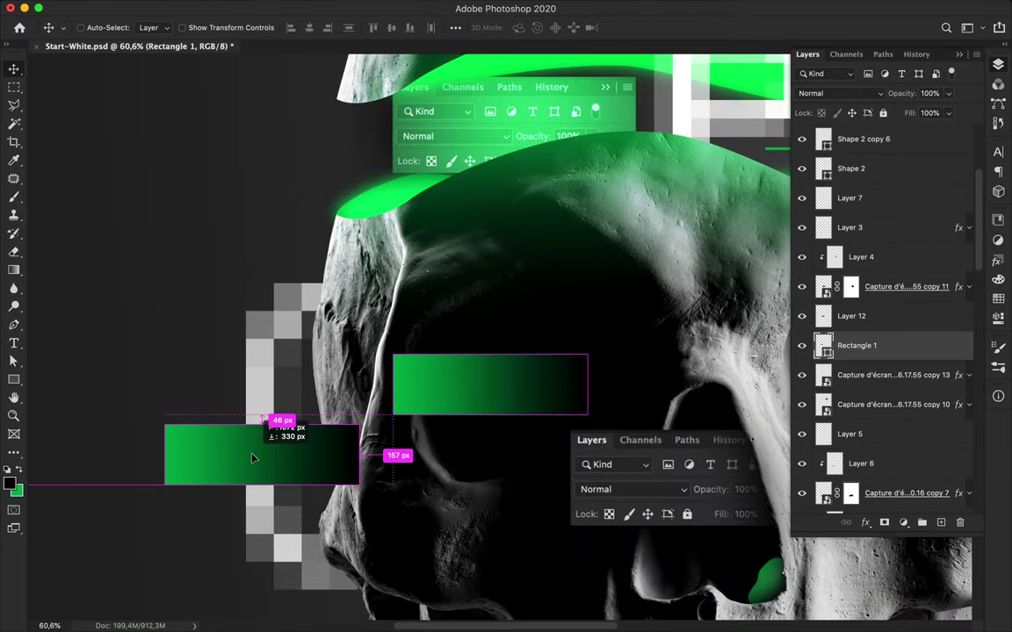
{"action": "scroll", "coordinate": [453, 343], "scroll_direction": "up", "scroll_amount": 2}
{"action": "mouse_move", "coordinate": [856, 342]}
{"action": "left_mouse_down"}
{"action": "mouse_move", "coordinate": [887, 481]}
{"action": "mouse_move", "coordinate": [878, 365]}
{"action": "left_mouse_up"}
- Pen-trace the skull's left edge and load the closed path as a selection
{"action": "left_click", "coordinate": [850, 351]}
{"action": "scroll", "coordinate": [259, 211], "scroll_direction": "up", "scroll_amount": 3}
{"action": "key", "text": "p"}
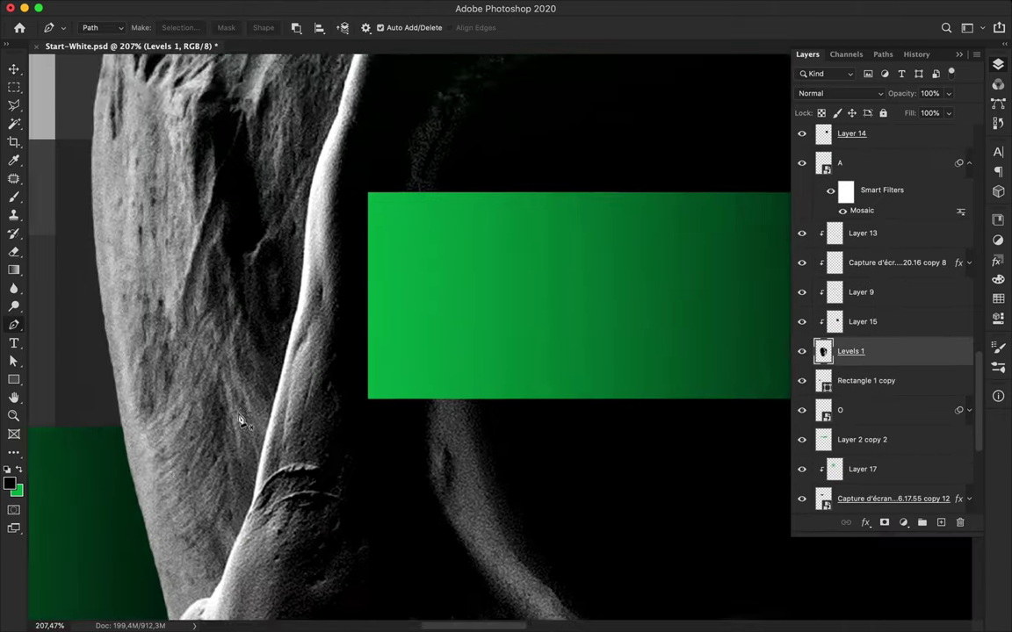
{"action": "scroll", "coordinate": [242, 422], "scroll_direction": "down", "scroll_amount": 3}
{"action": "scroll", "coordinate": [241, 422], "scroll_direction": "left", "scroll_amount": 4}
{"action": "left_click", "coordinate": [363, 320]}
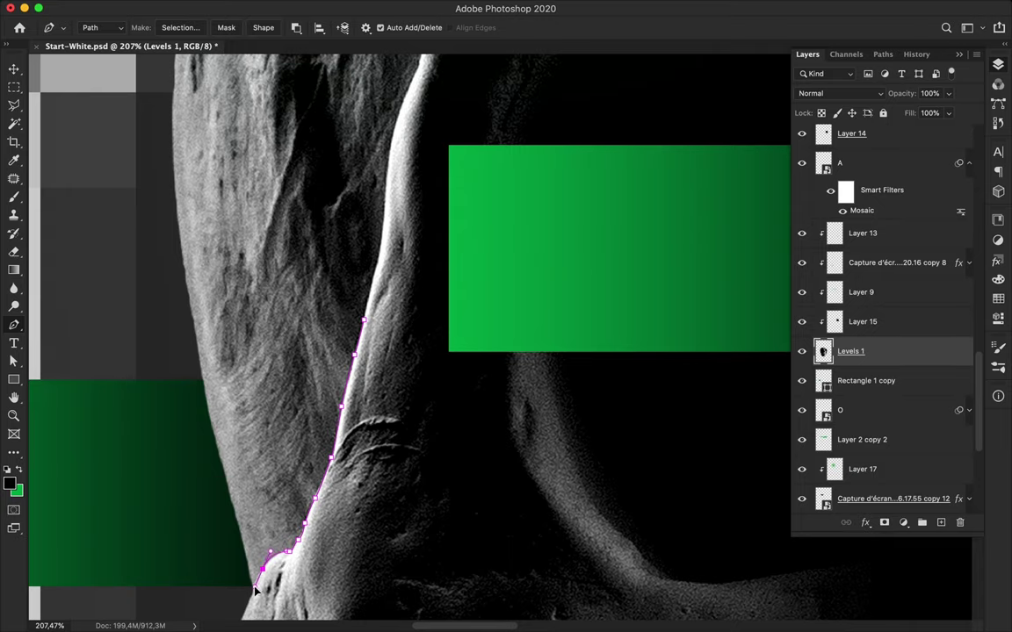
{"action": "scroll", "coordinate": [254, 591], "scroll_direction": "down", "scroll_amount": 4}
{"action": "scroll", "coordinate": [264, 544], "scroll_direction": "left", "scroll_amount": 2}
{"action": "left_click", "coordinate": [713, 455]}
{"action": "left_click", "coordinate": [655, 282]}
- Move the Rectangle 1 copy above the A layer and mask it with the skull-edge selection
{"action": "left_click", "coordinate": [180, 27]}
{"action": "key", "text": "Return"}
{"action": "left_click_drag", "start_coordinate": [865, 380], "coordinate": [876, 176]}
{"action": "scroll", "coordinate": [642, 397], "scroll_direction": "down", "scroll_amount": 1}
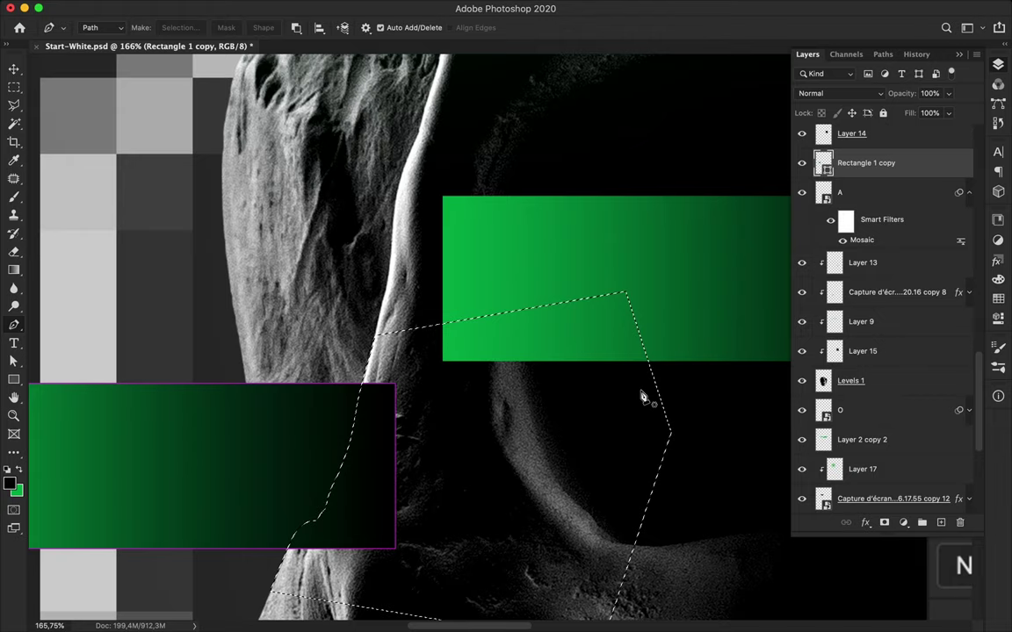
{"action": "scroll", "coordinate": [667, 422], "scroll_direction": "down", "scroll_amount": 5}
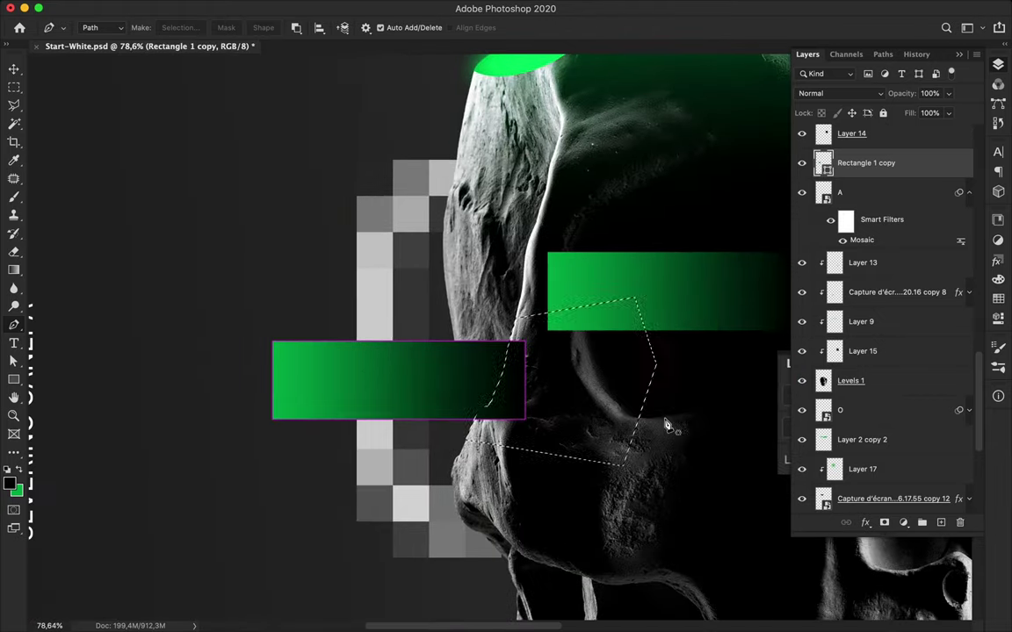
{"action": "left_click", "coordinate": [884, 522]}
{"action": "key", "text": "v"}
{"action": "scroll", "coordinate": [507, 468], "scroll_direction": "down", "scroll_amount": 5}
- Save the poster document with Ctrl+S
{"action": "scroll", "coordinate": [507, 468], "scroll_direction": "down", "scroll_amount": 2}
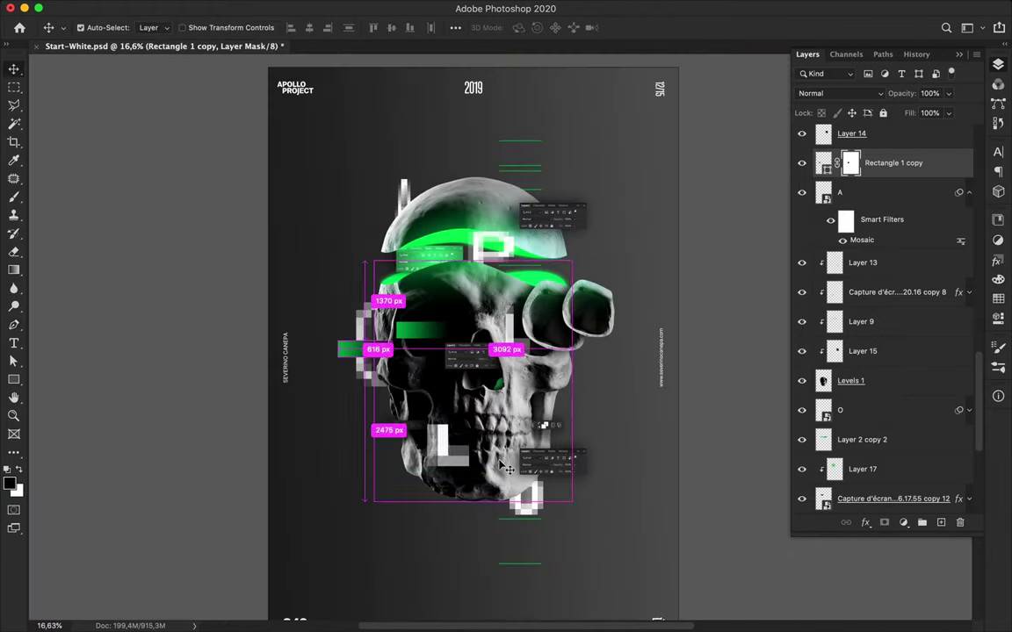
{"action": "key", "text": "ctrl+s"}
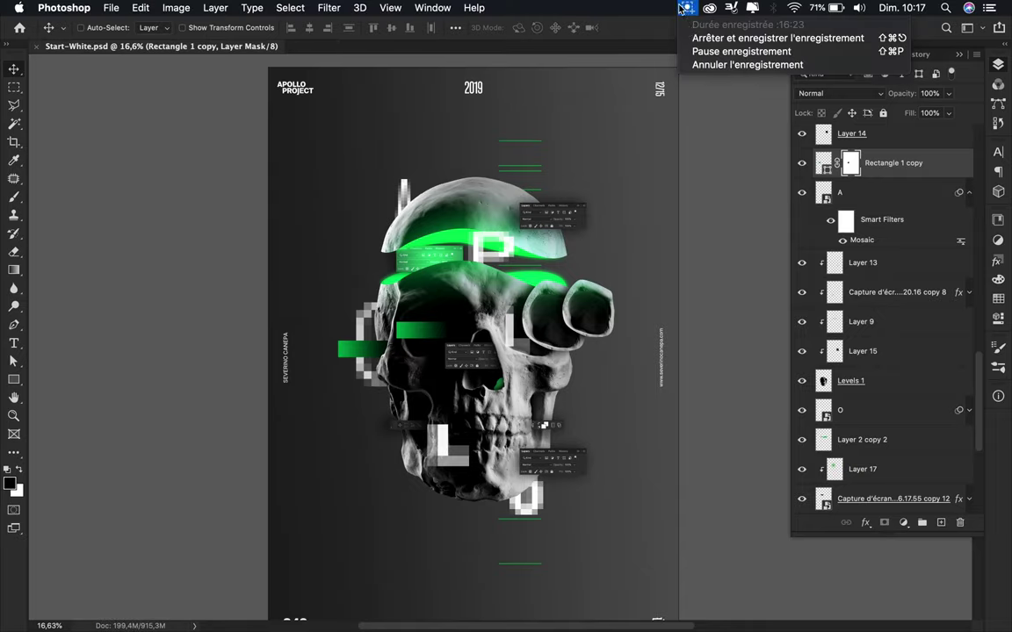